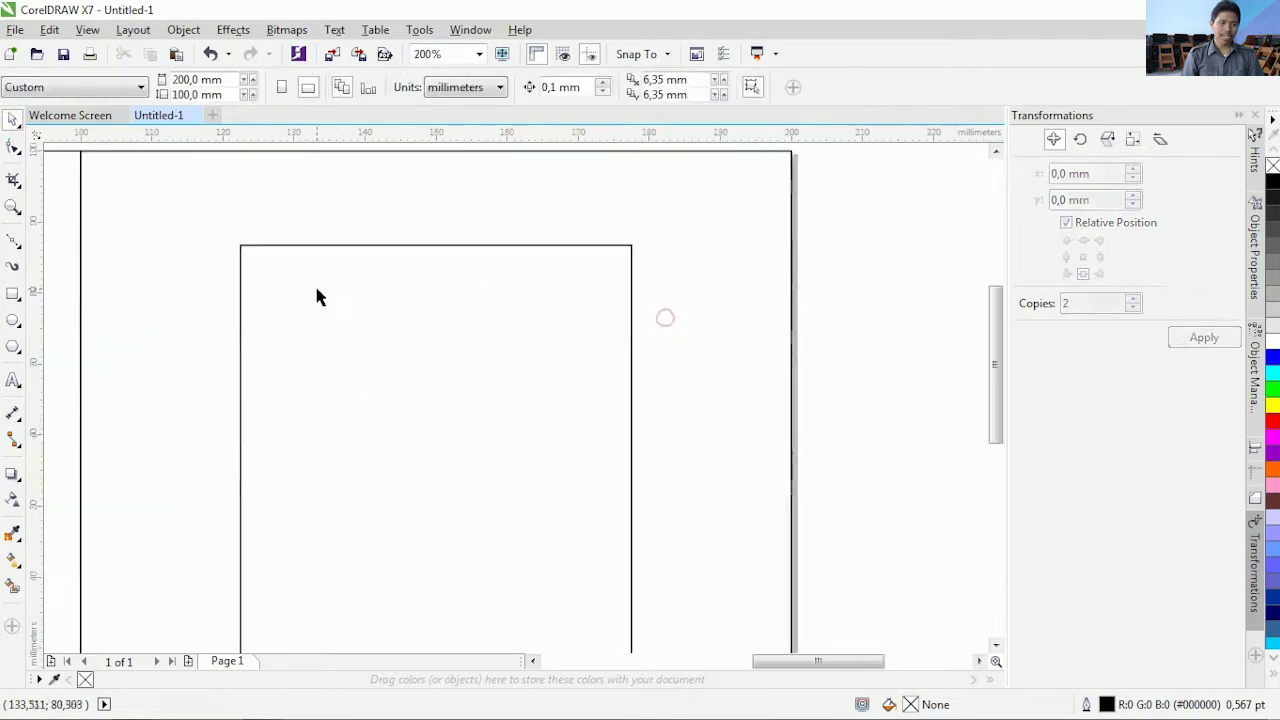
# Round all corners of the tall rectangle to the maximum radius of 27.5 mm with the Shape tool
pyautogui.click(316, 292)
pyautogui.click(12, 146)
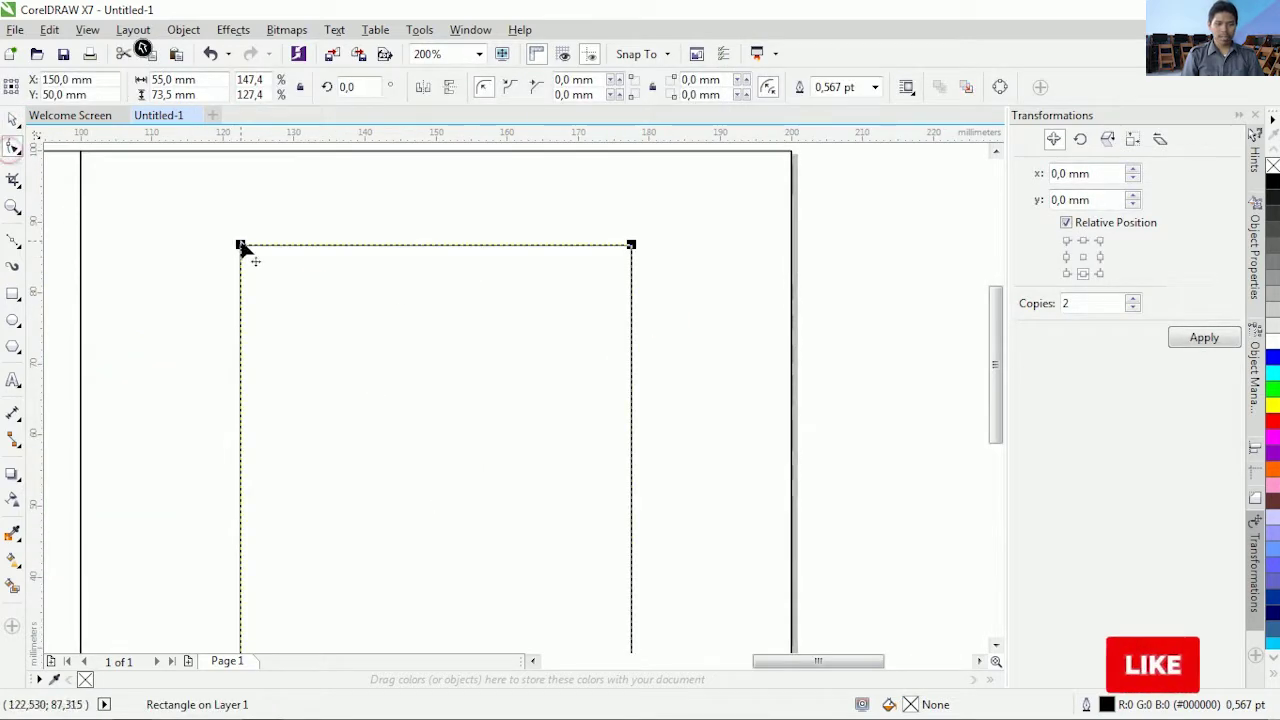
pyautogui.moveTo(243, 248); pyautogui.dragTo(446, 244)
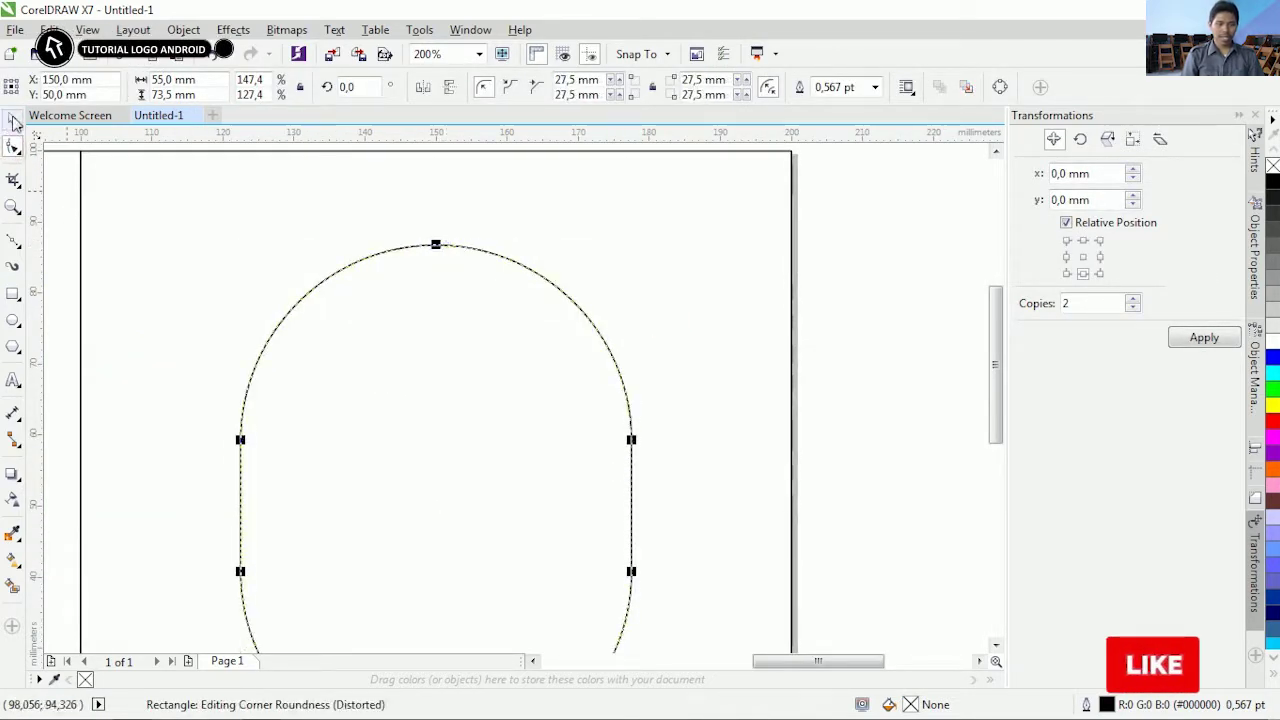
pyautogui.click(14, 121)
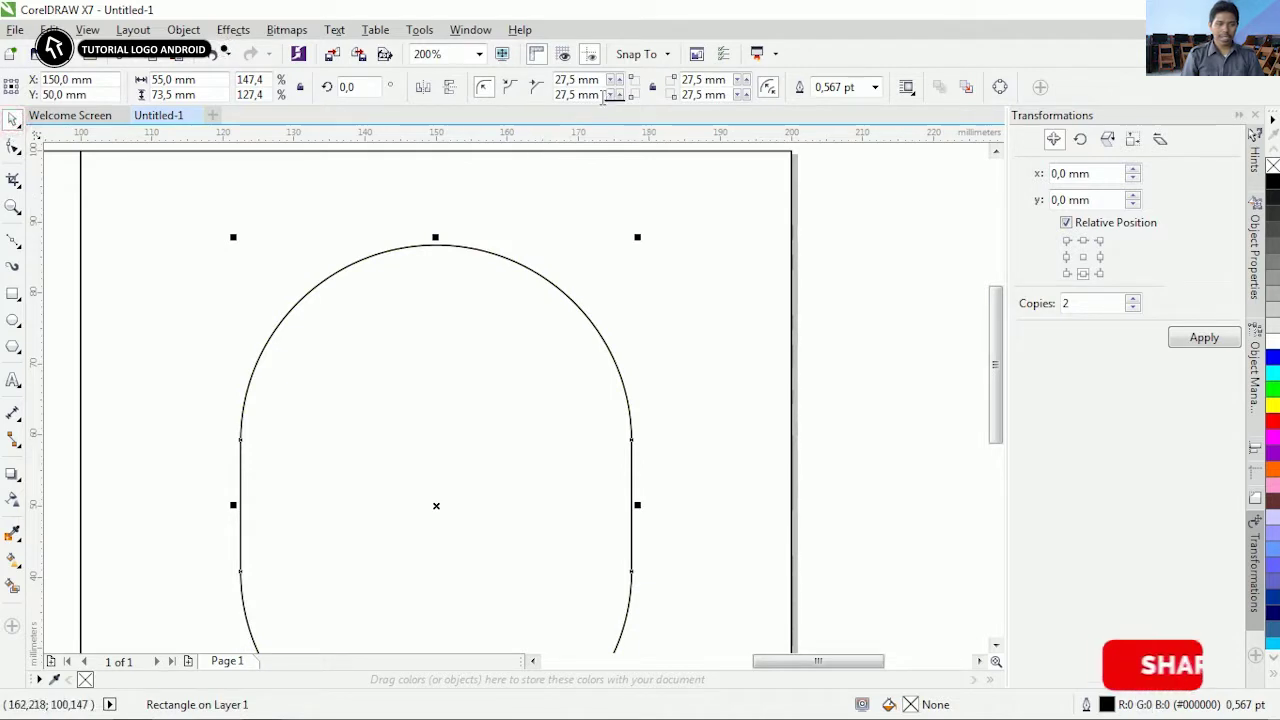
# Set the two bottom corner radii of the rounded body shape to 5 mm
pyautogui.scroll(-1, 641, 362)
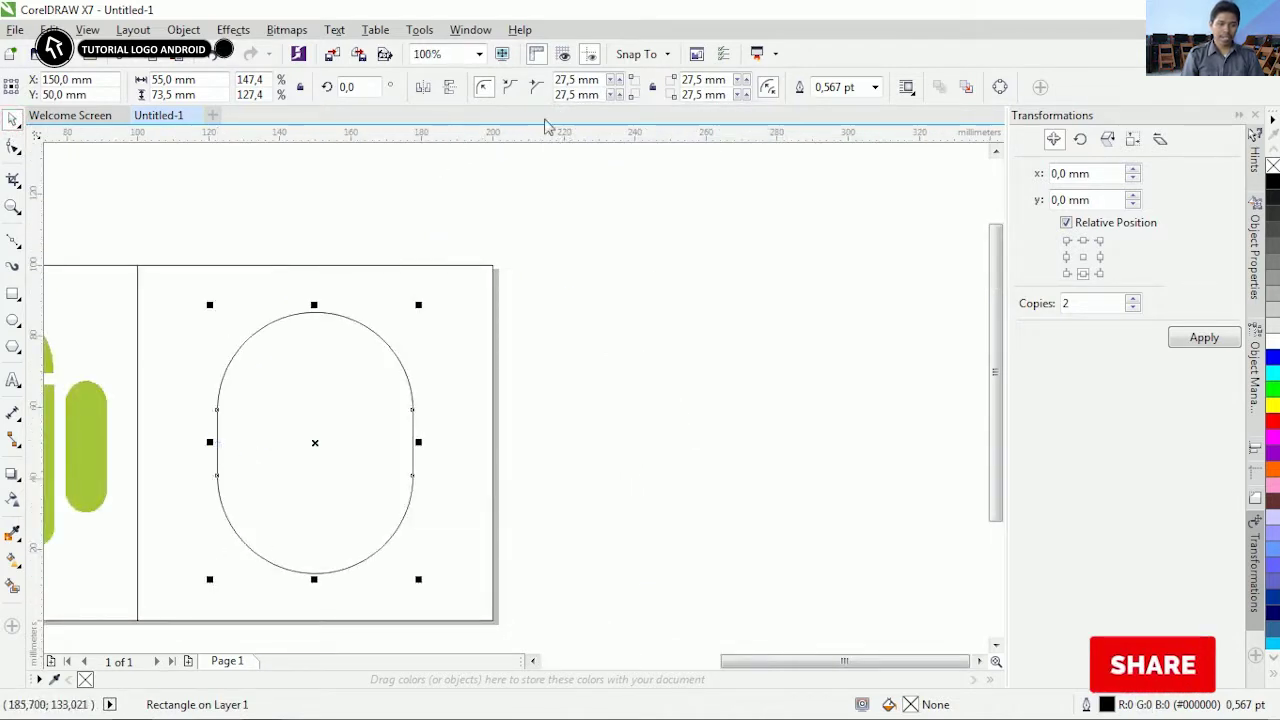
pyautogui.doubleClick(592, 95)
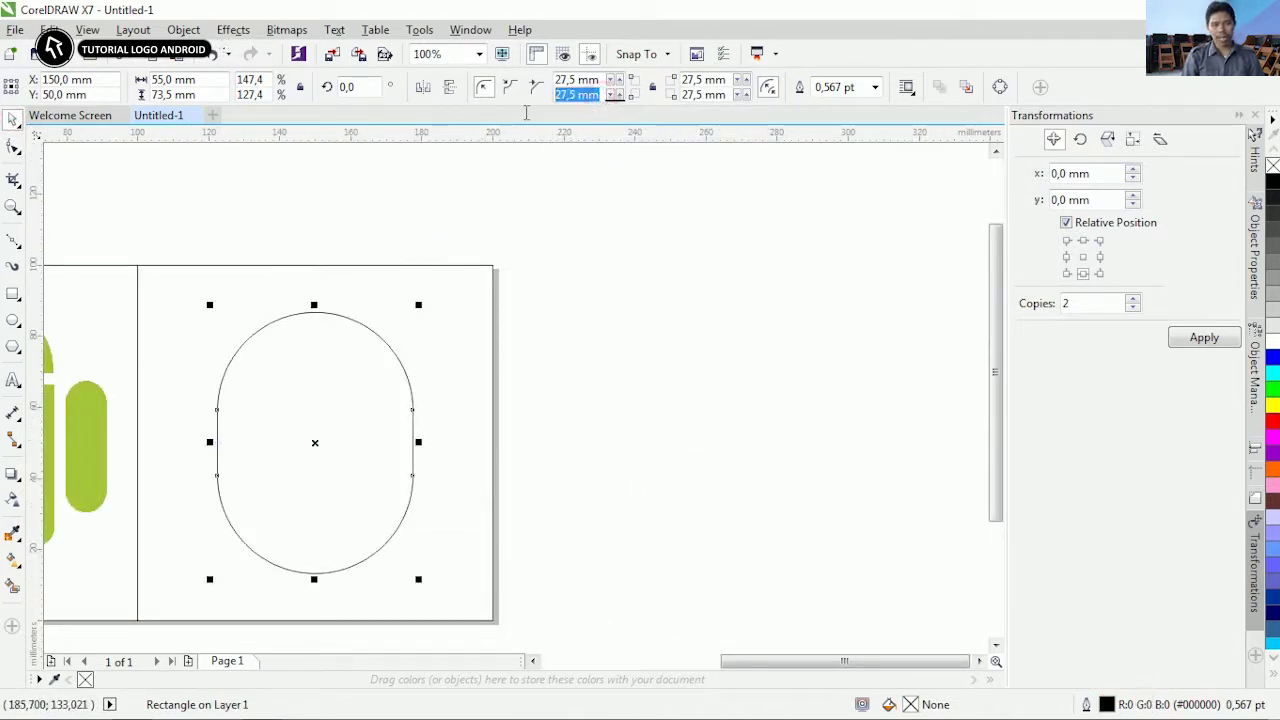
pyautogui.write('5')
pyautogui.doubleClick(712, 95)
pyautogui.write('5')
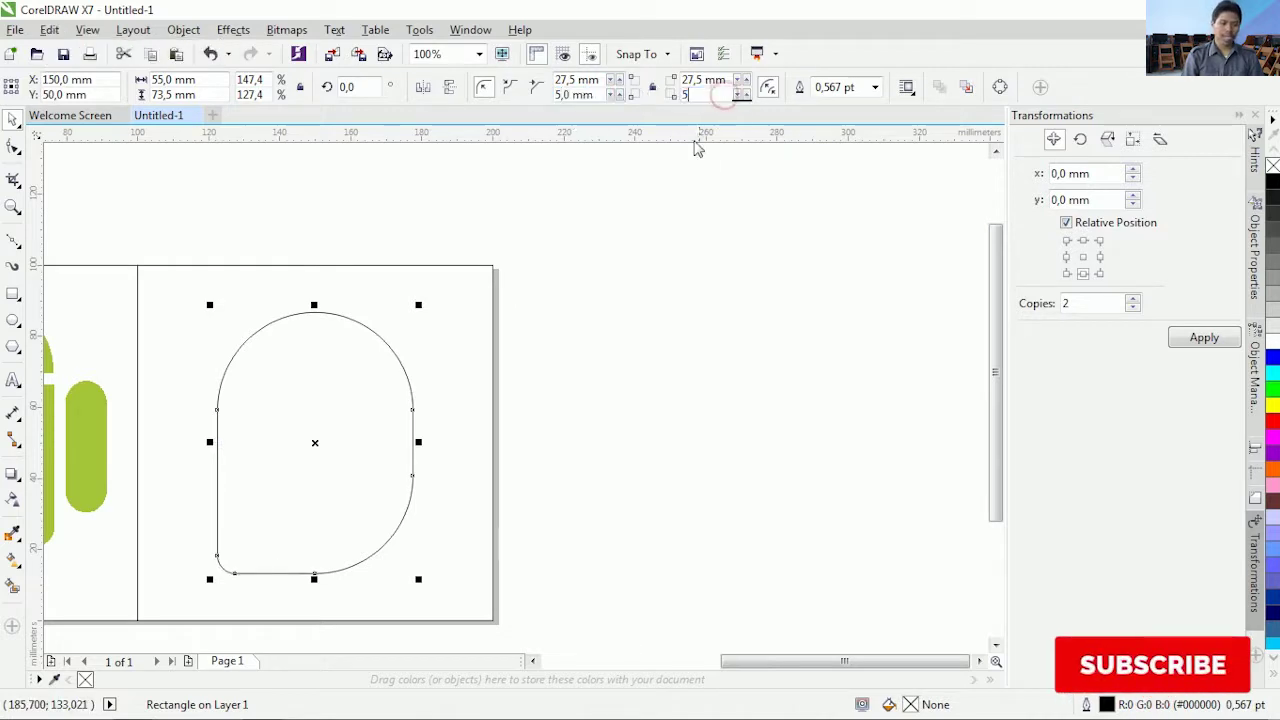
pyautogui.click(681, 405)
pyautogui.scroll(-1, 384, 472)
pyautogui.scroll(2, 294, 501)
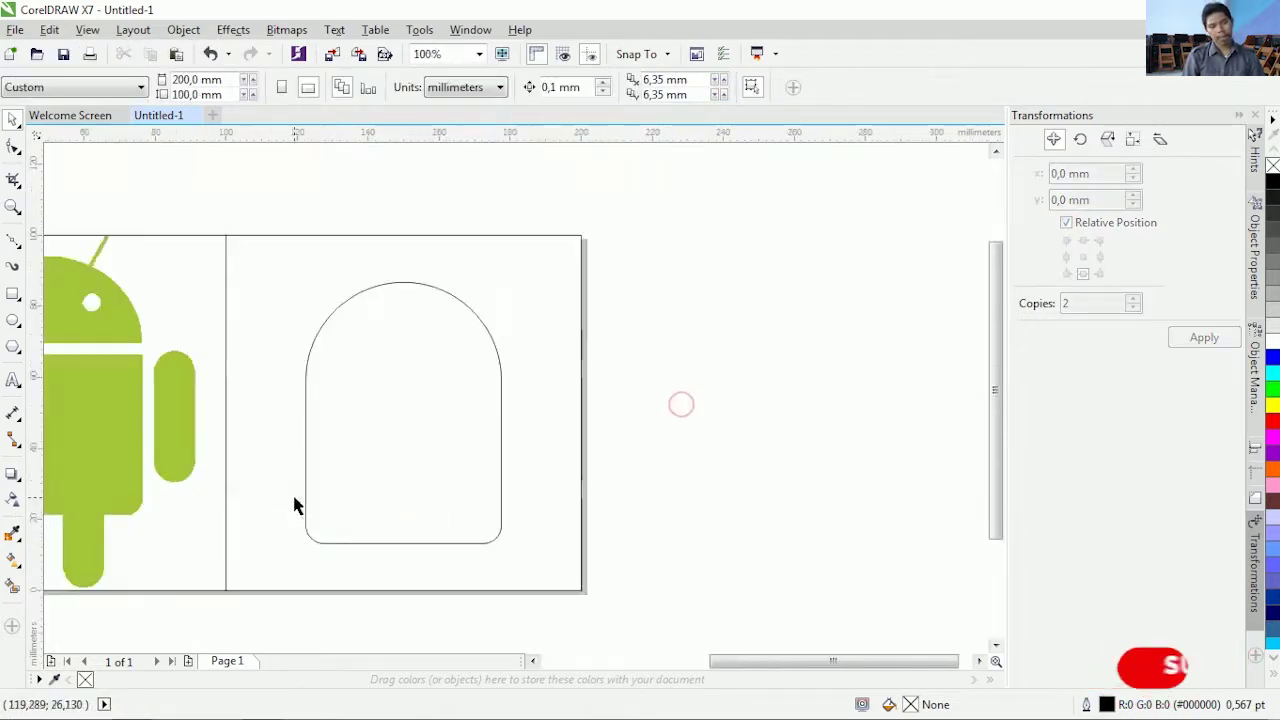
# Draw a small rectangle about 2.7 mm wide from the body's left edge where the arc starts, and set its height to 3.175 mm
pyautogui.click(420, 355)
pyautogui.scroll(-1, 390, 349)
pyautogui.scroll(1, 423, 298)
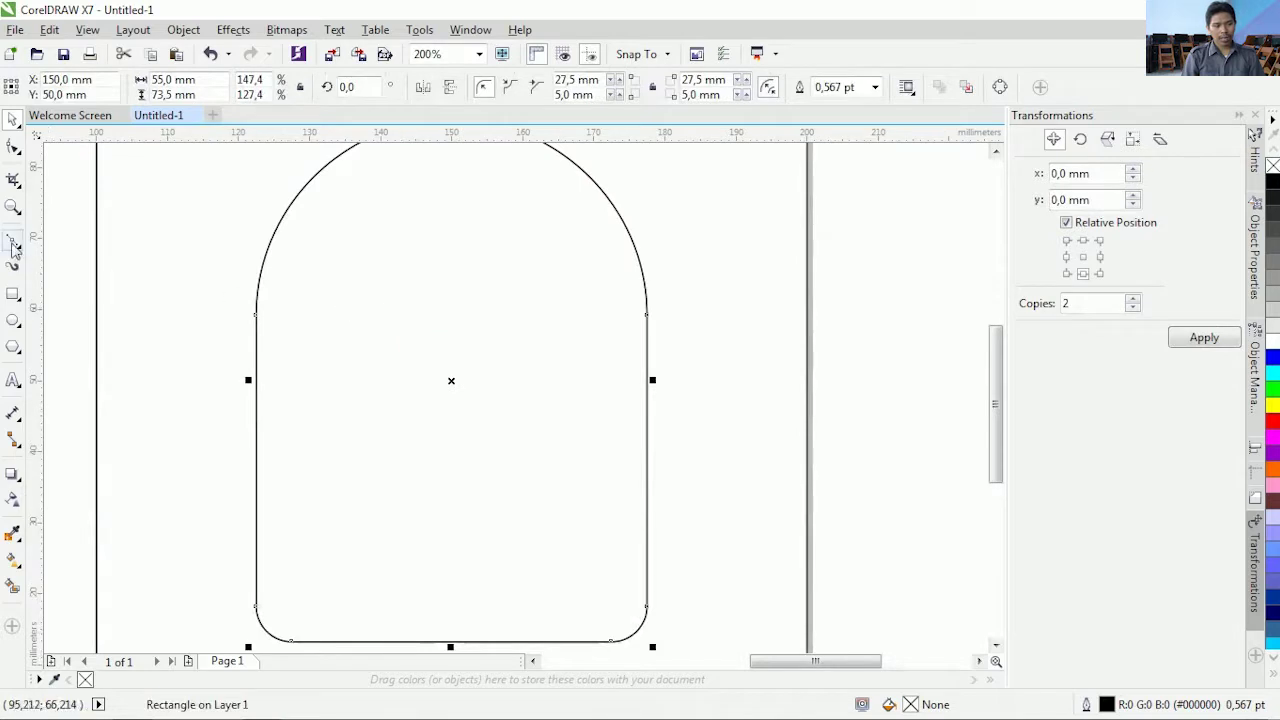
pyautogui.scroll(1, 336, 296)
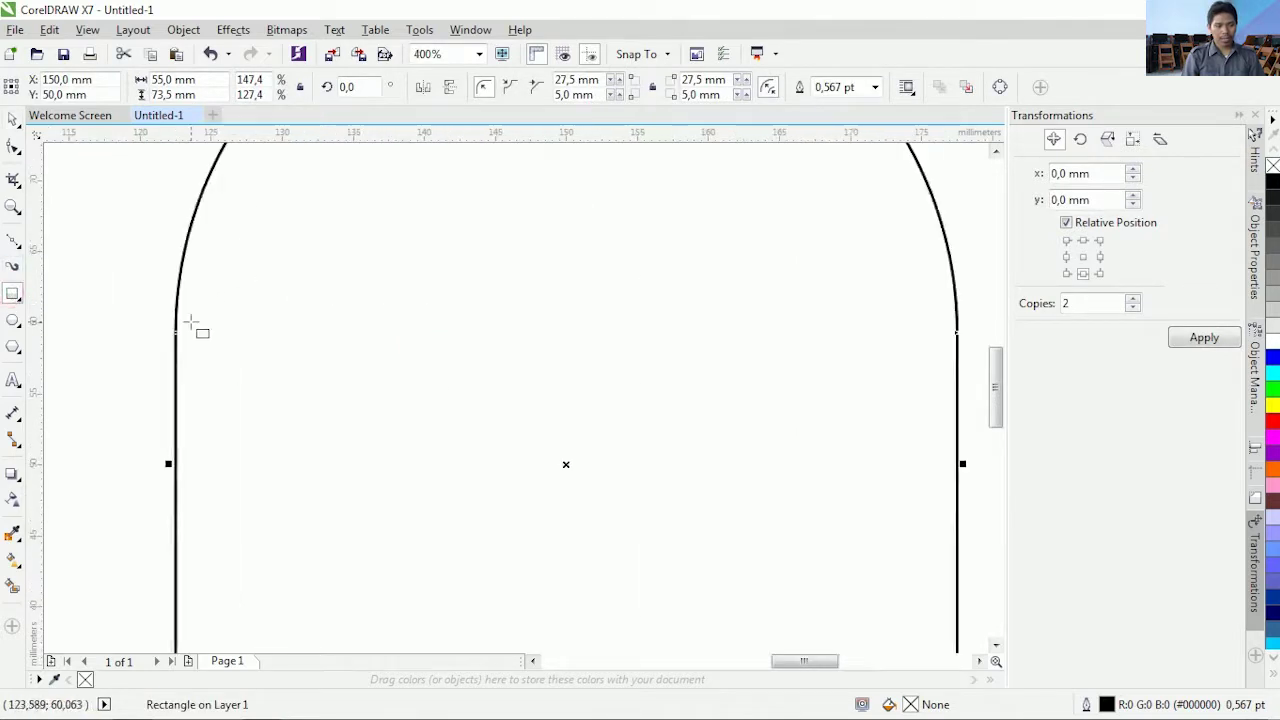
pyautogui.moveTo(175, 332); pyautogui.dragTo(215, 288)
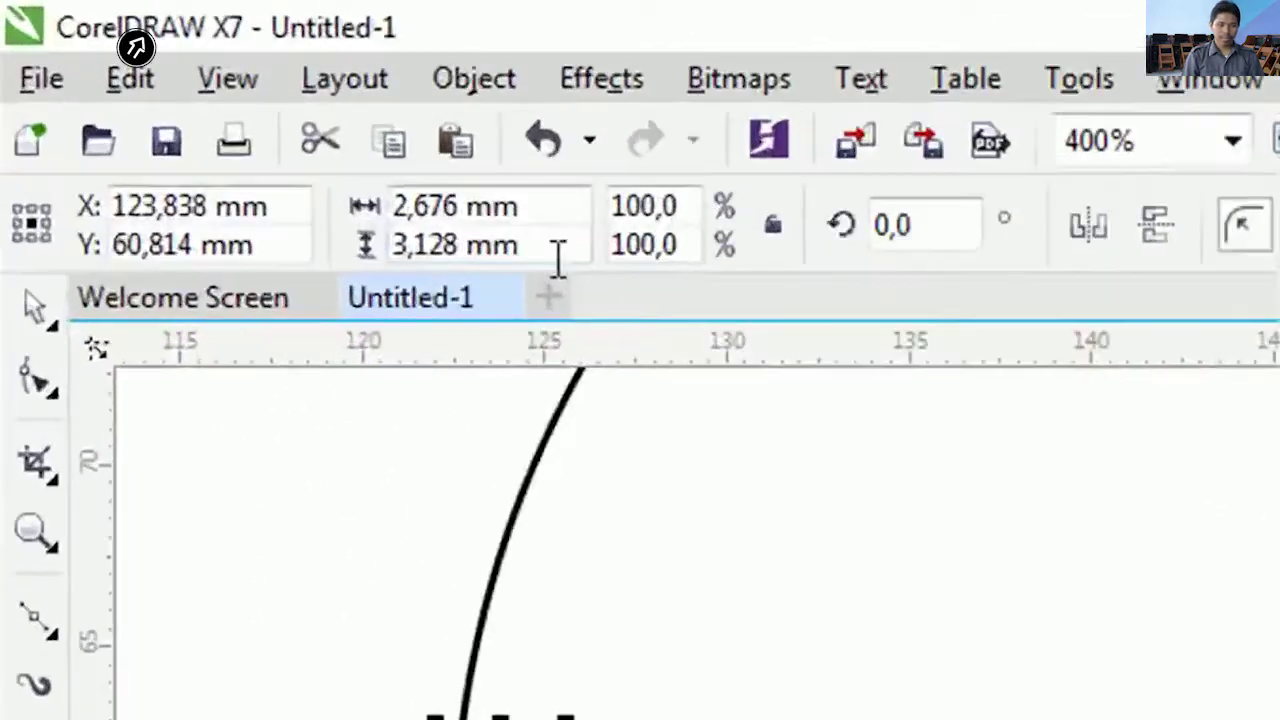
pyautogui.moveTo(214, 96); pyautogui.dragTo(172, 97)
pyautogui.moveTo(577, 333); pyautogui.dragTo(551, 343)
pyautogui.write('7')
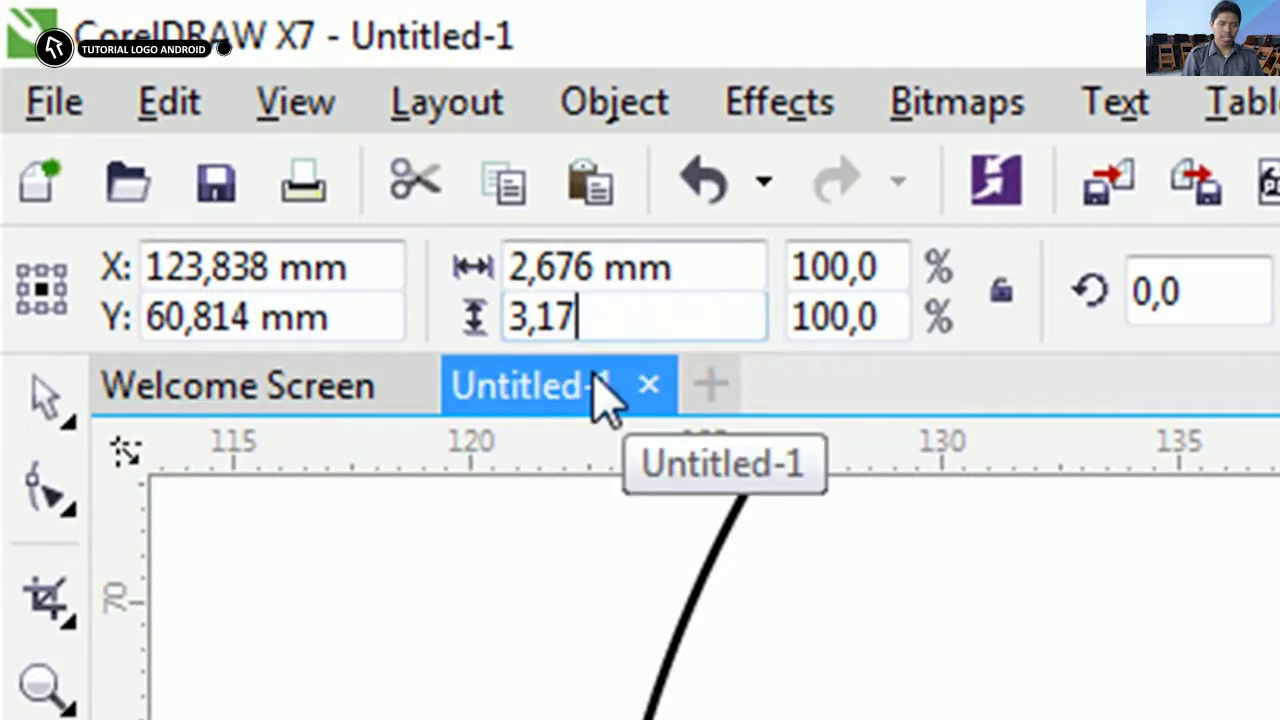
pyautogui.write('5')
pyautogui.press('Return')
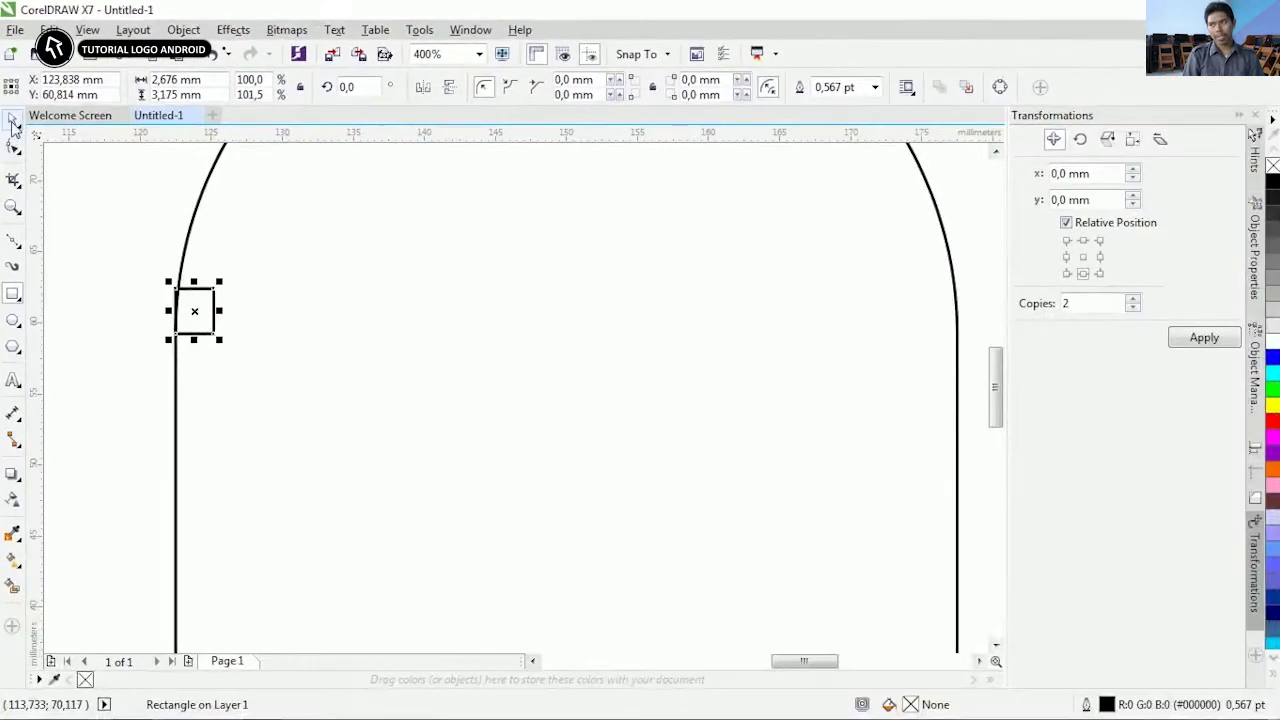
# Stretch the small rectangle into a horizontal bar about 64 mm wide that extends past both sides of the body
pyautogui.scroll(2, 187, 331)
pyautogui.moveTo(180, 320); pyautogui.dragTo(586, 317)
pyautogui.scroll(-3, 160, 320)
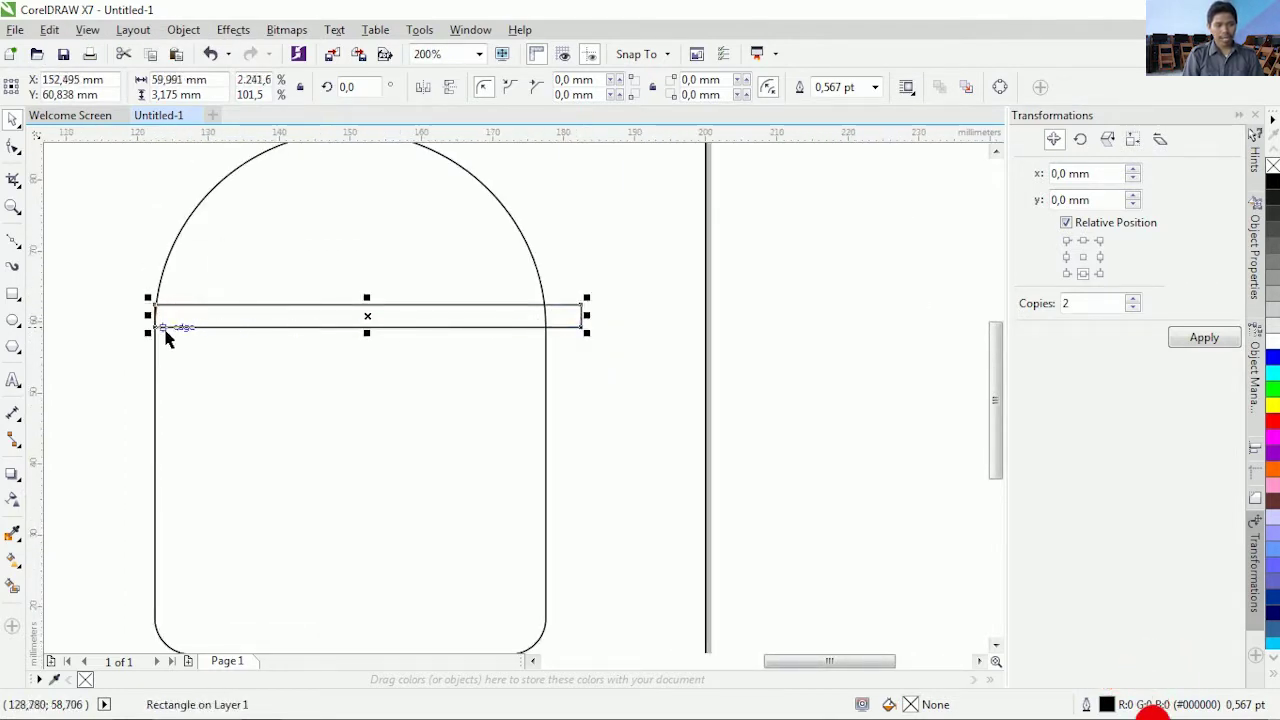
pyautogui.scroll(1, 141, 320)
pyautogui.moveTo(162, 300); pyautogui.dragTo(108, 303)
pyautogui.scroll(-1, 394, 374)
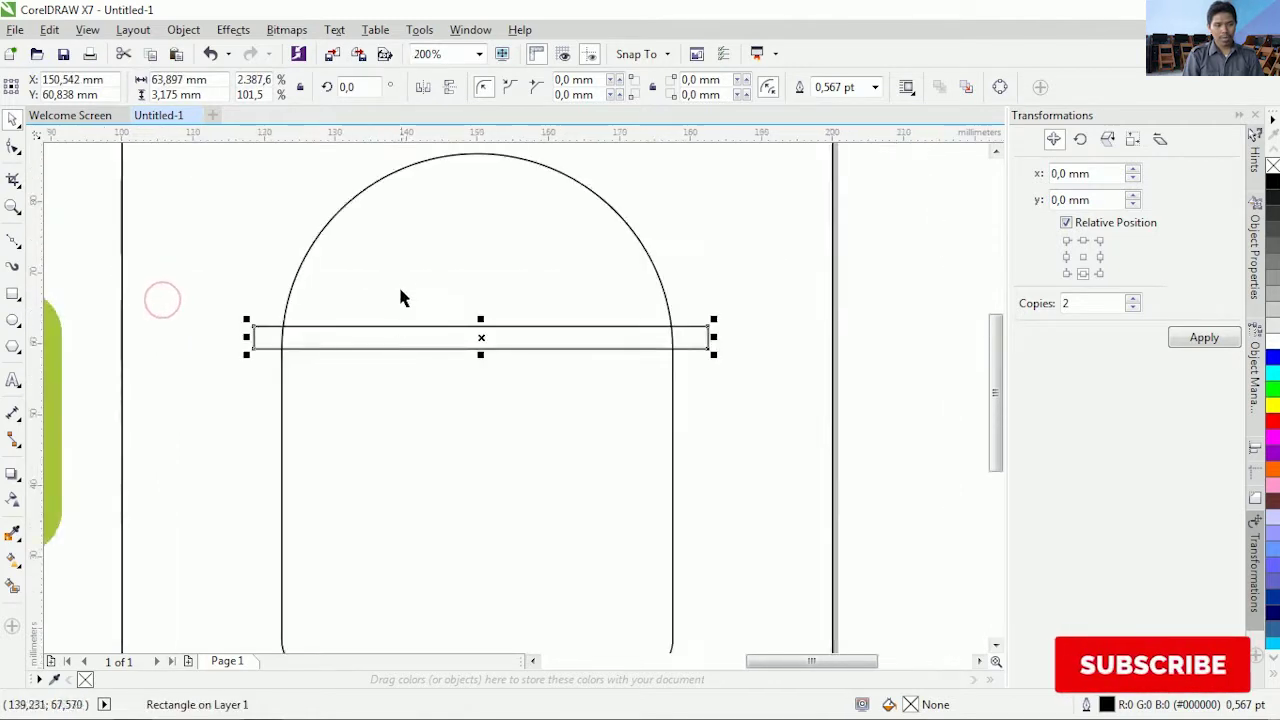
# Trim the body shape with the horizontal bar to separate the head from the torso
pyautogui.keyDown('shift'); pyautogui.click(400, 250); pyautogui.keyUp('shift')
pyautogui.click(546, 88)
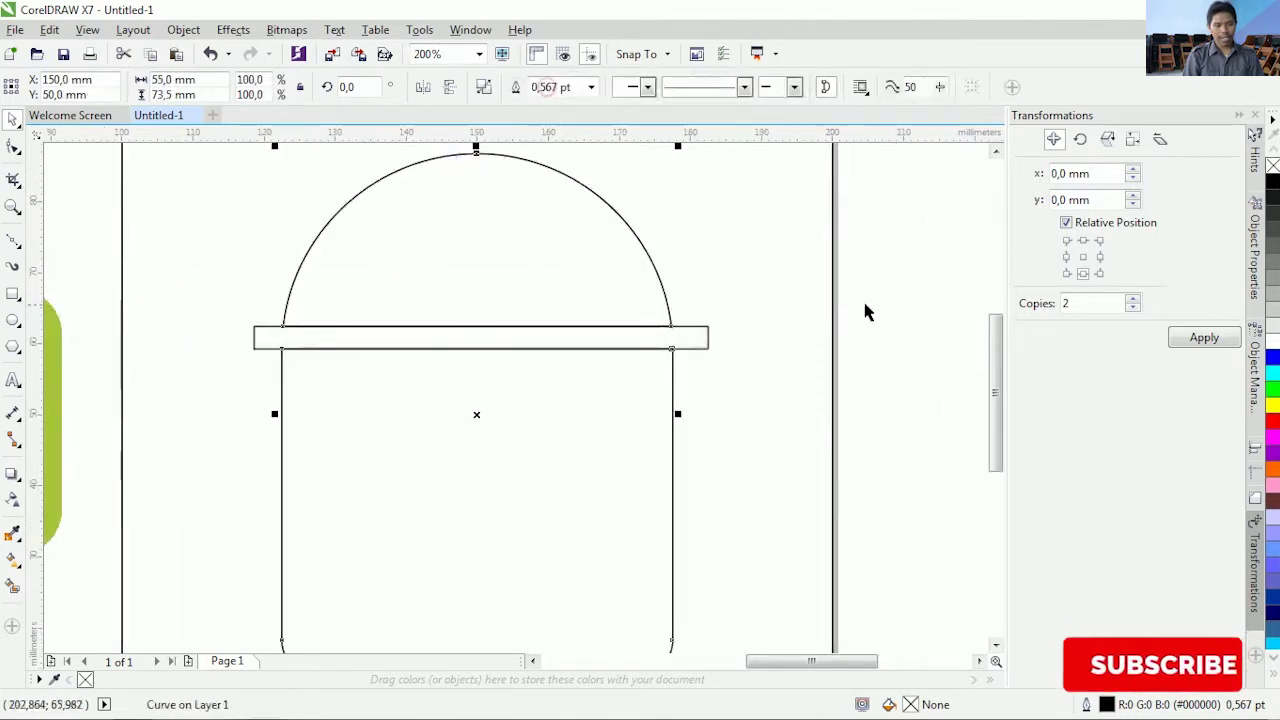
pyautogui.click(871, 303)
# Shorten the bar towards its right end and set its width to 3.175 mm to make a square
pyautogui.click(677, 337)
pyautogui.moveTo(248, 338); pyautogui.dragTo(659, 334)
pyautogui.scroll(1, 677, 337)
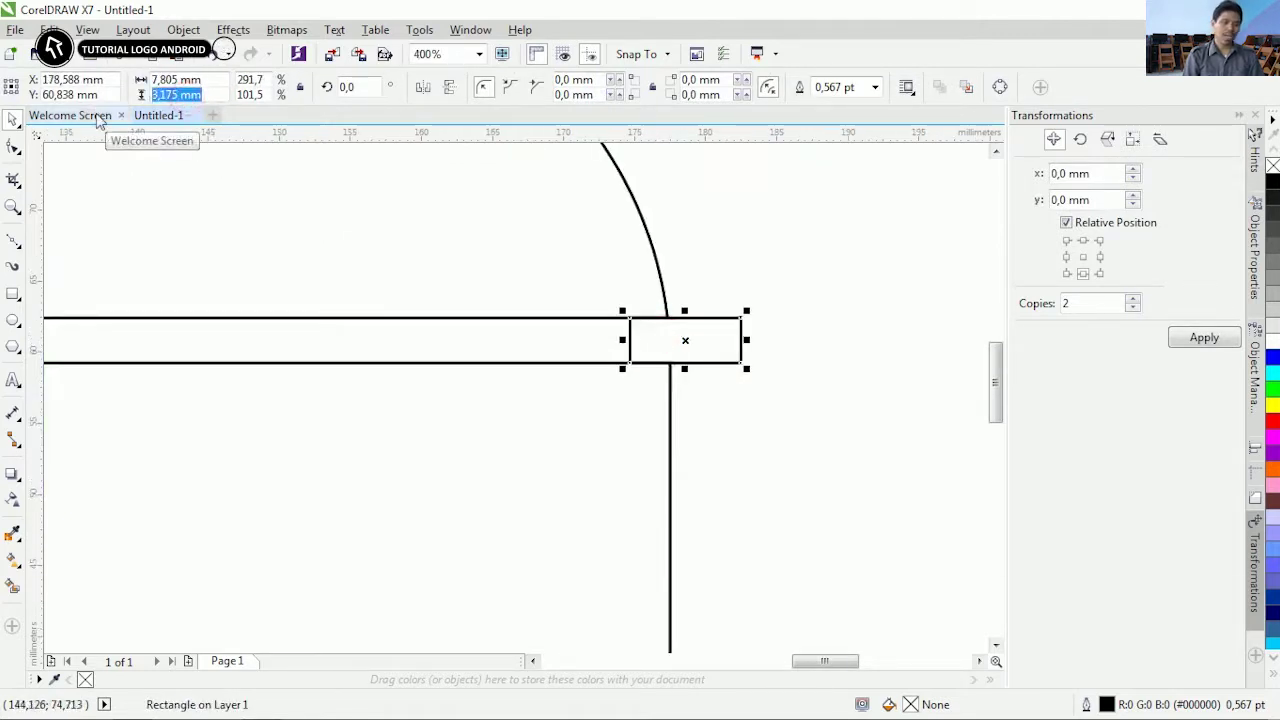
pyautogui.write('3,175')
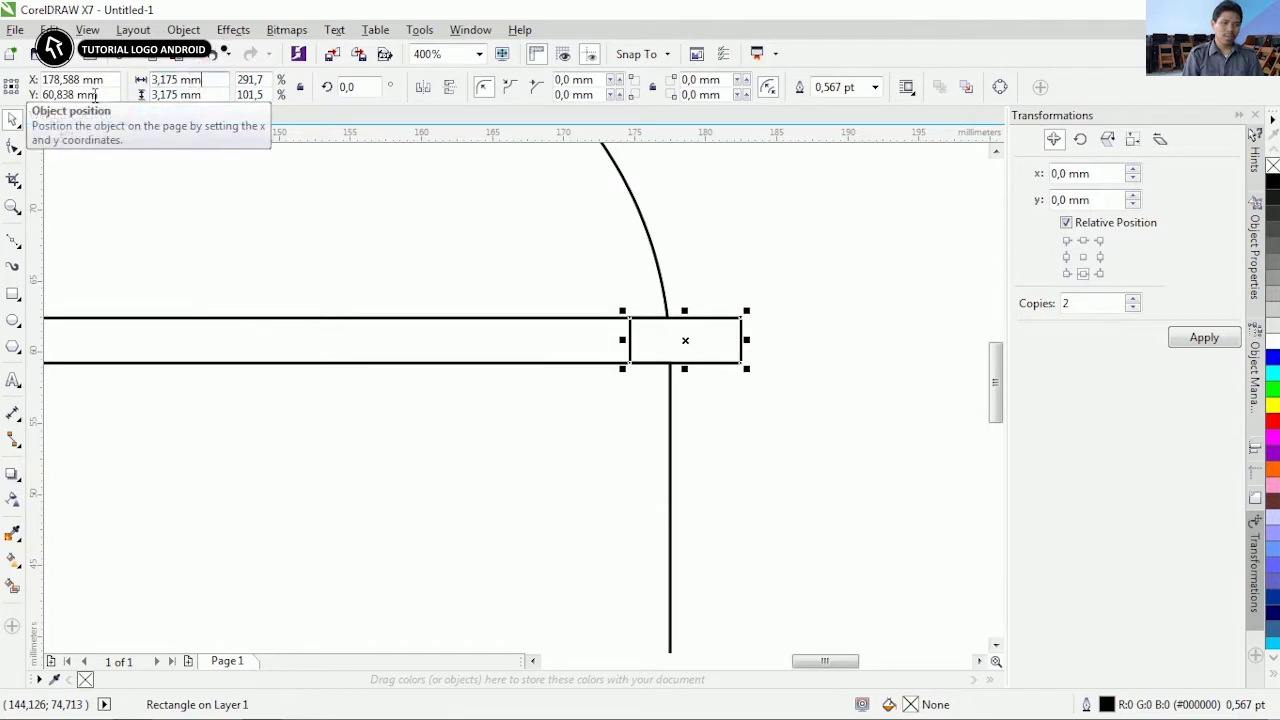
pyautogui.press('Return')
# Move the 3.175 mm square against the outside of the torso's upper right corner, aligned with its top edge
pyautogui.scroll(1, 680, 363)
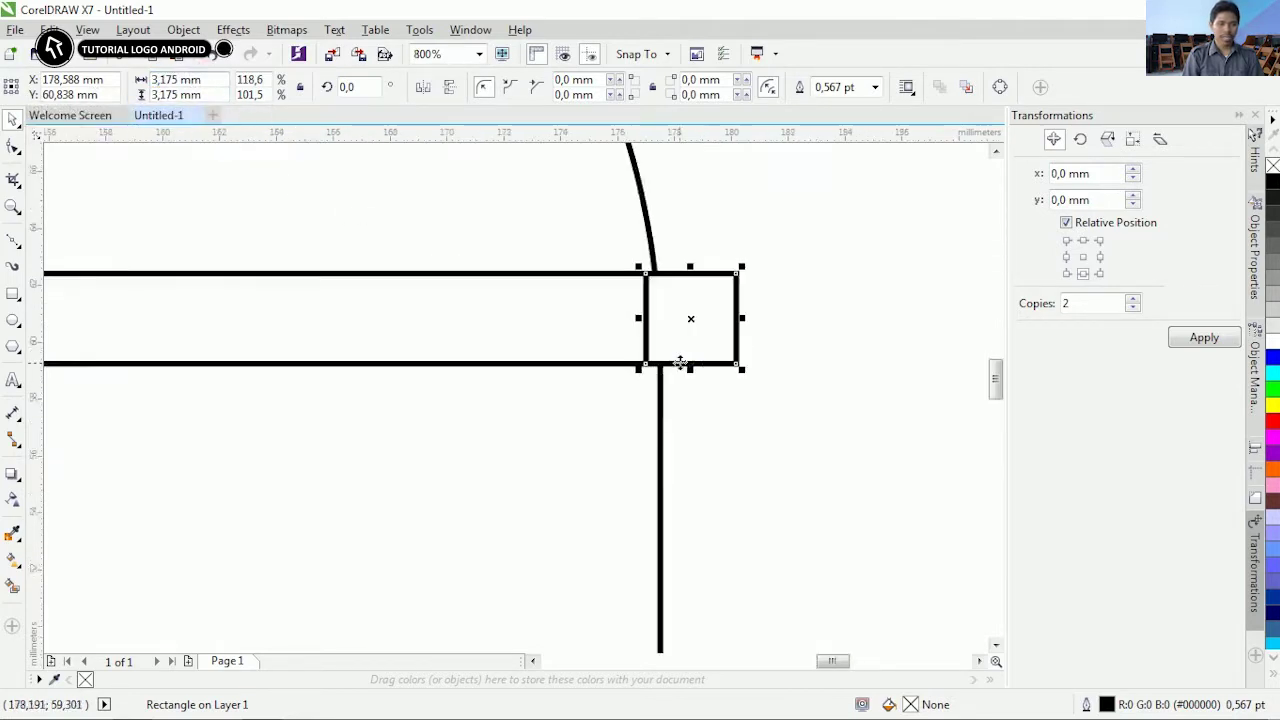
pyautogui.scroll(-1, 663, 320)
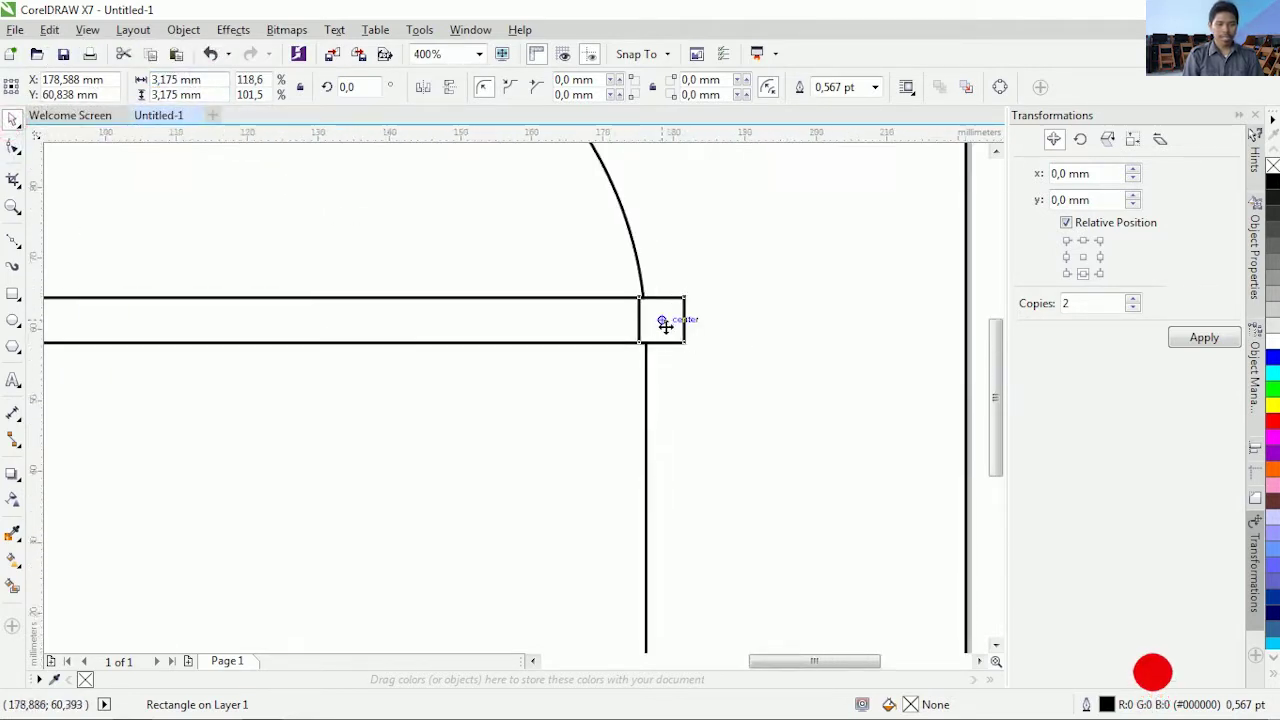
pyautogui.scroll(1, 641, 307)
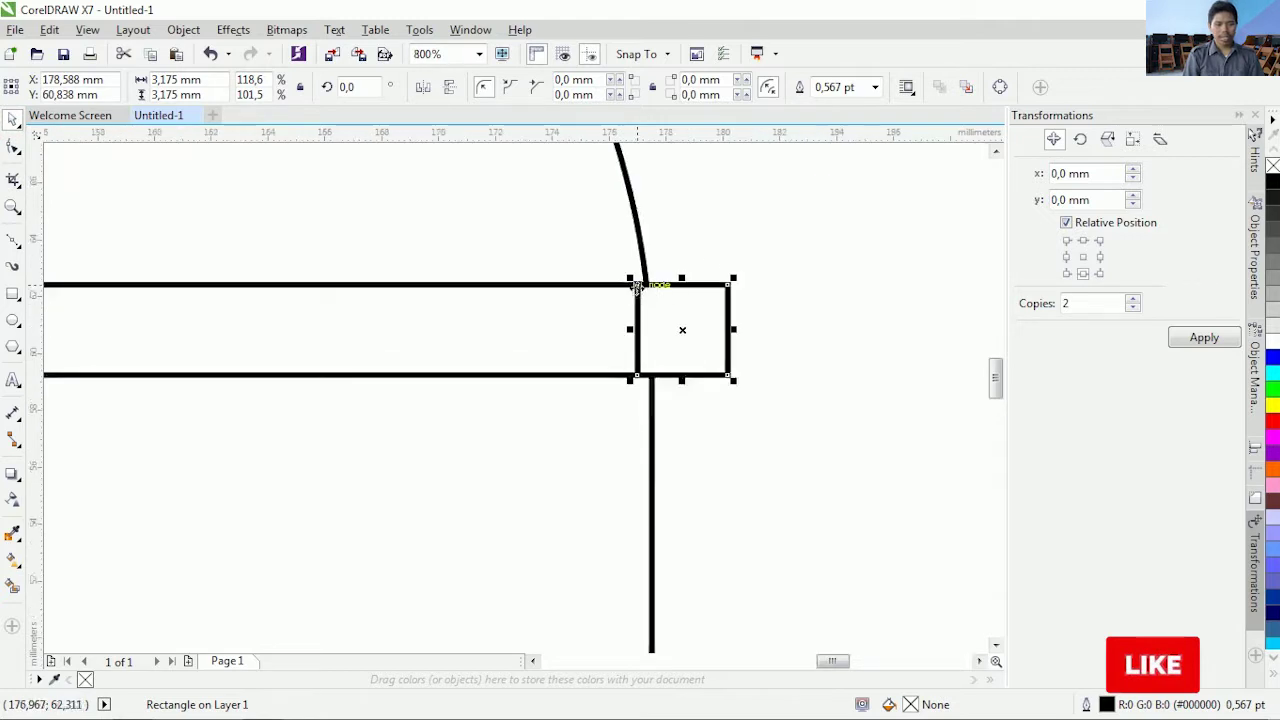
pyautogui.moveTo(657, 376); pyautogui.dragTo(651, 372)
pyautogui.scroll(-1, 623, 351)
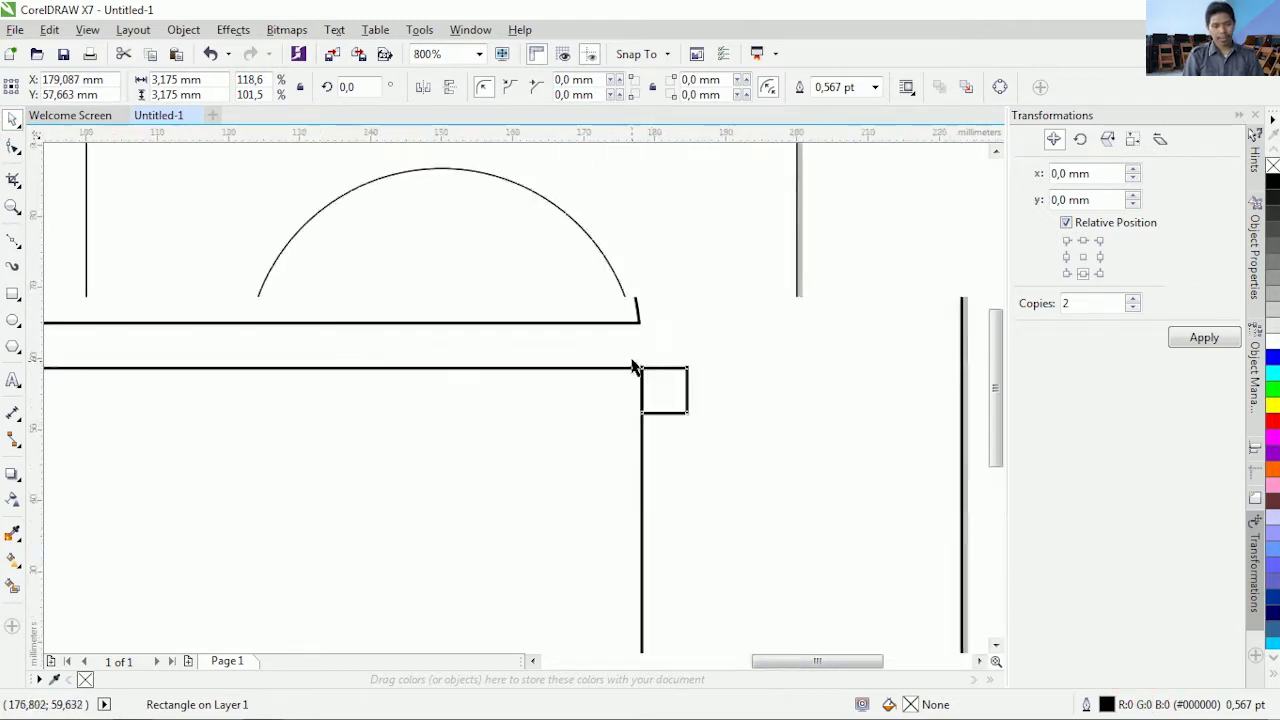
pyautogui.scroll(-1, 634, 363)
pyautogui.click(898, 393)
# Draw an upright arm rectangle about 8.4 mm wide and 31.3 mm tall from the square's upper right corner
pyautogui.scroll(-1, 560, 375)
pyautogui.scroll(-1, 560, 368)
pyautogui.scroll(1, 539, 412)
pyautogui.scroll(1, 621, 346)
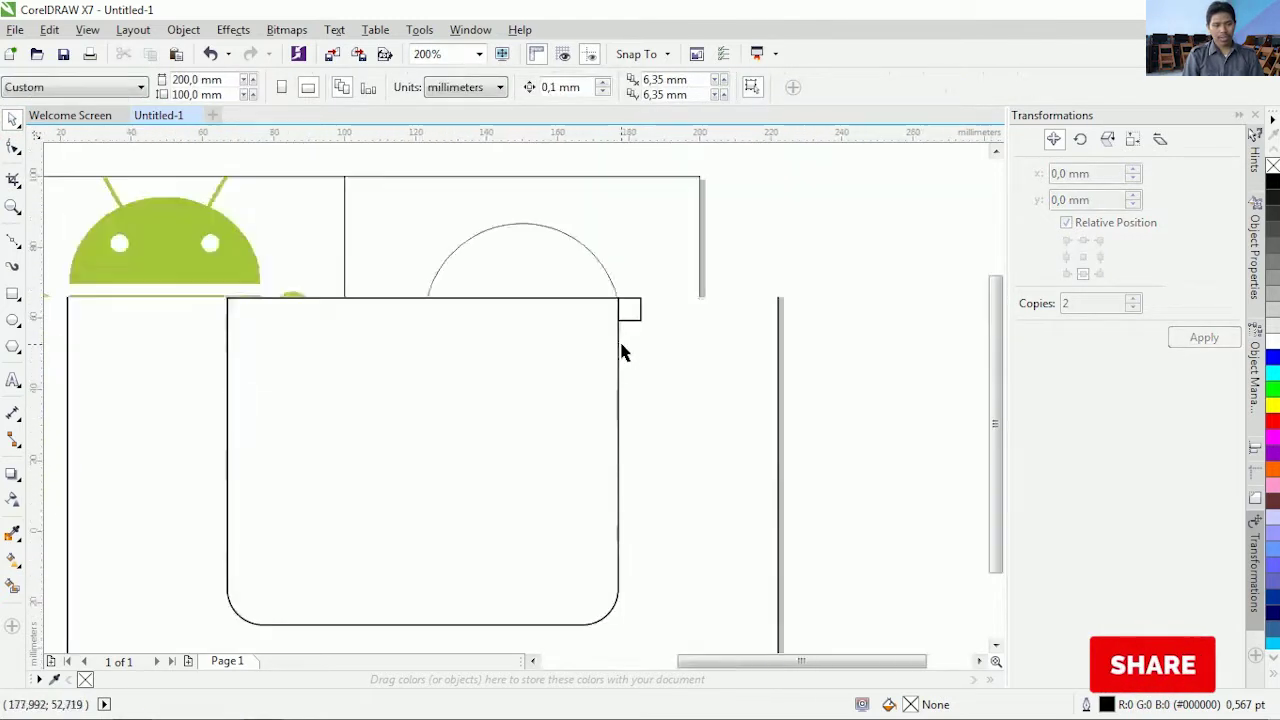
pyautogui.scroll(-1, 621, 346)
pyautogui.scroll(1, 541, 325)
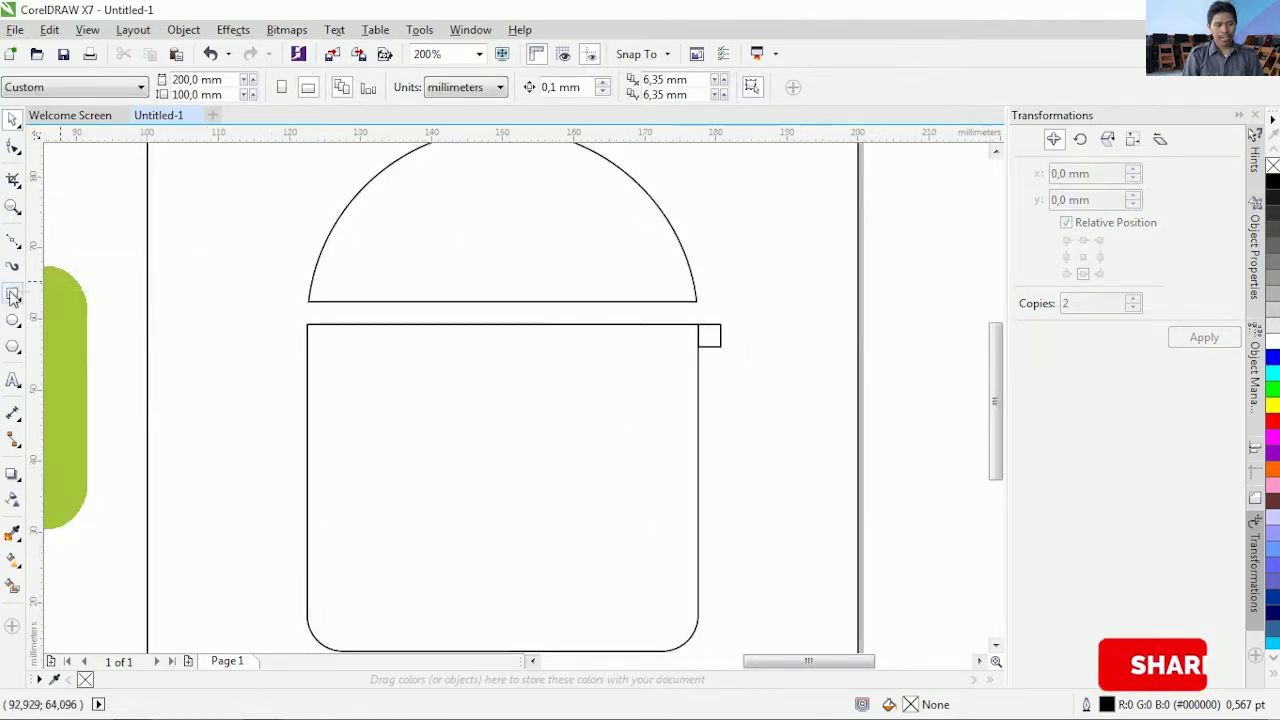
pyautogui.press('F6')
pyautogui.scroll(-1, 423, 323)
pyautogui.scroll(2, 597, 378)
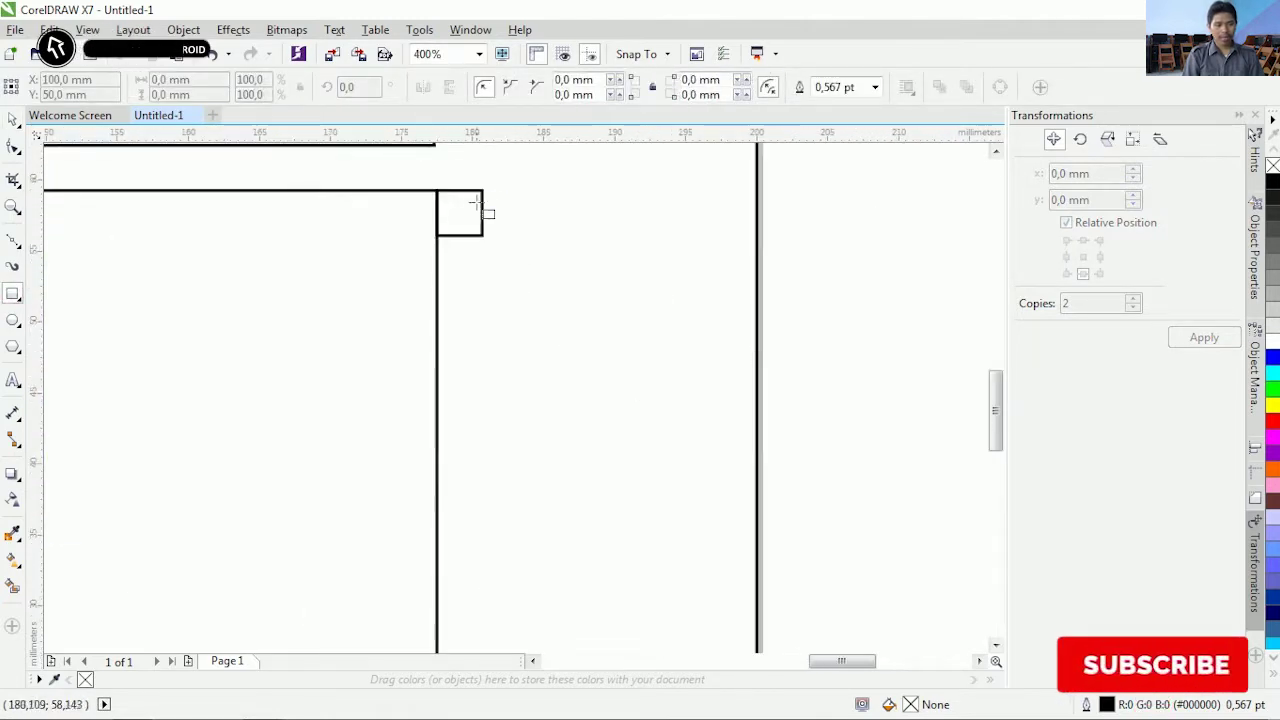
pyautogui.moveTo(482, 190)
pyautogui.mouseDown()
pyautogui.moveTo(609, 609)
pyautogui.moveTo(603, 635)
pyautogui.mouseUp()
# Set the arm rectangle's size to 11 mm wide and 38 mm high
pyautogui.click(210, 84)
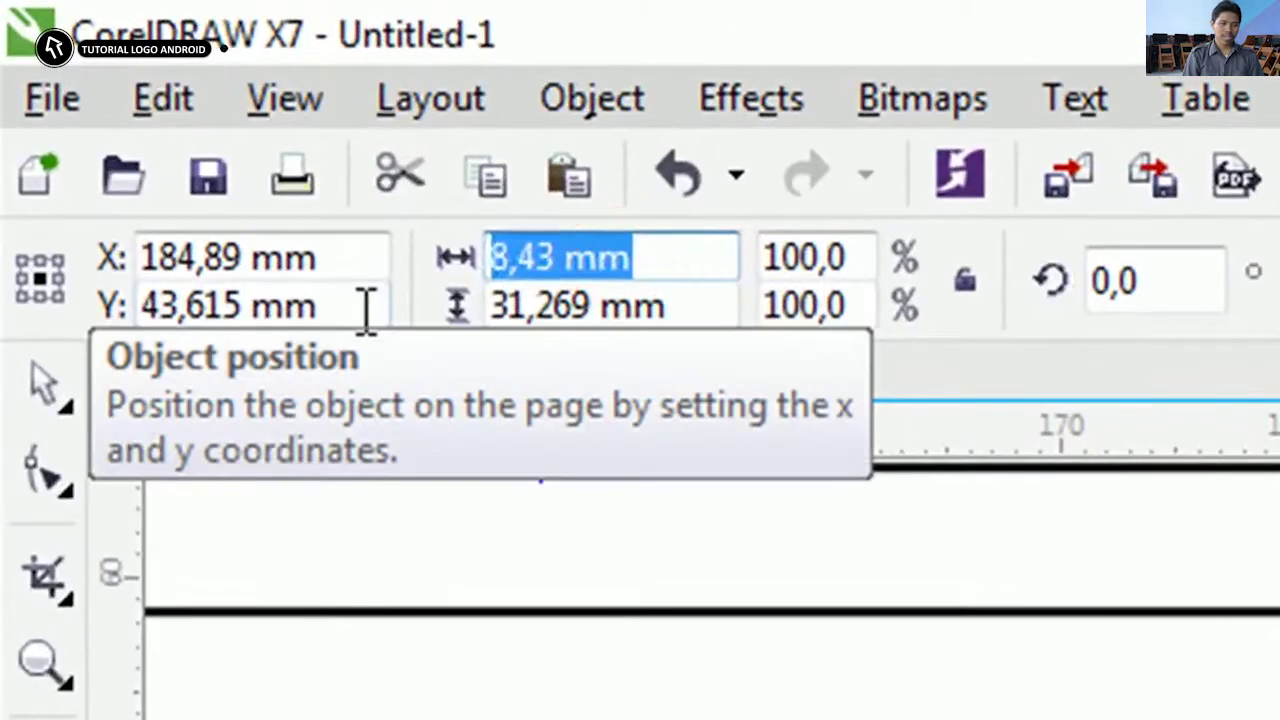
pyautogui.write('11')
pyautogui.press('Tab')
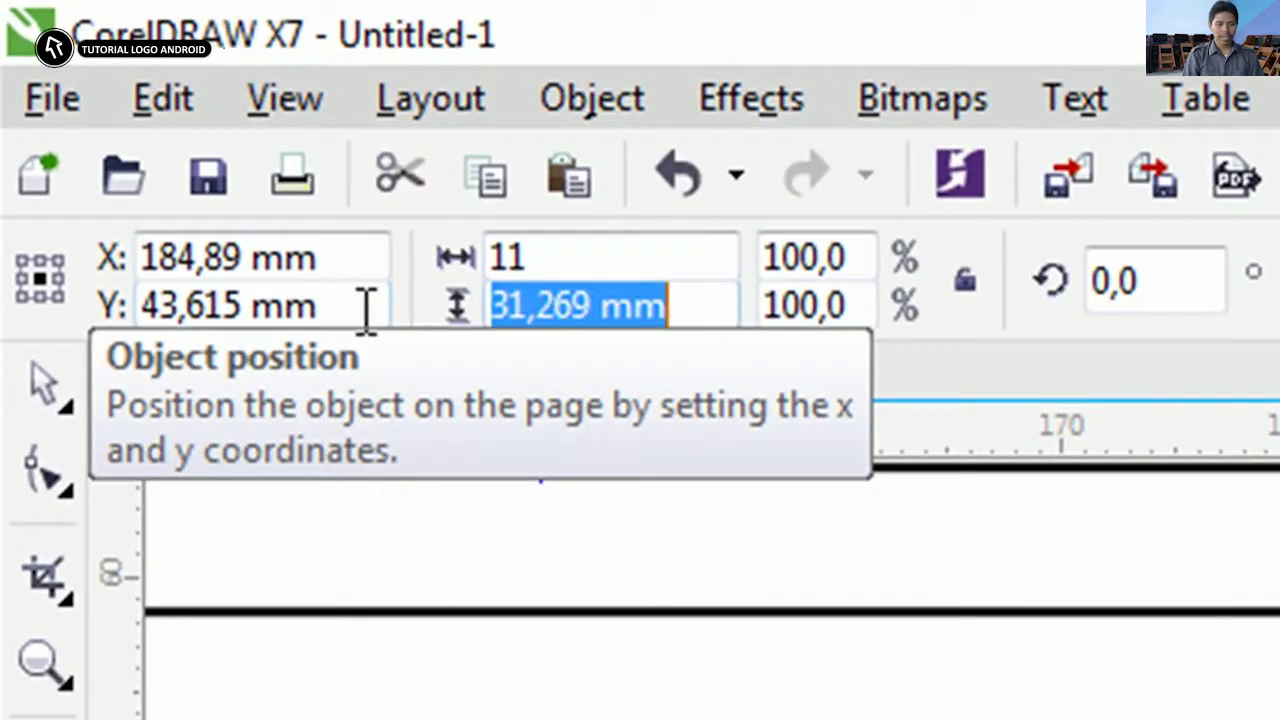
pyautogui.write('38')
pyautogui.press('Return')
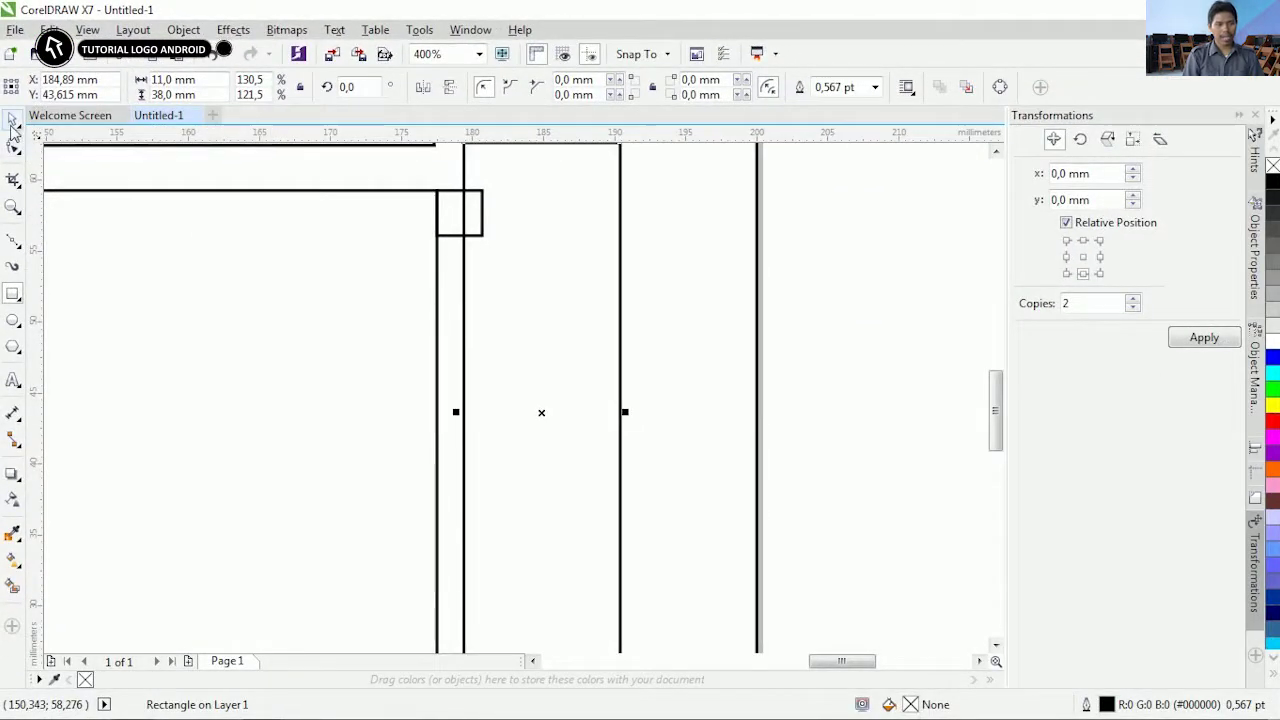
# Move the arm rectangle so its upper left corner snaps to the small square's upper right corner
pyautogui.scroll(-1, 514, 246)
pyautogui.scroll(2, 509, 211)
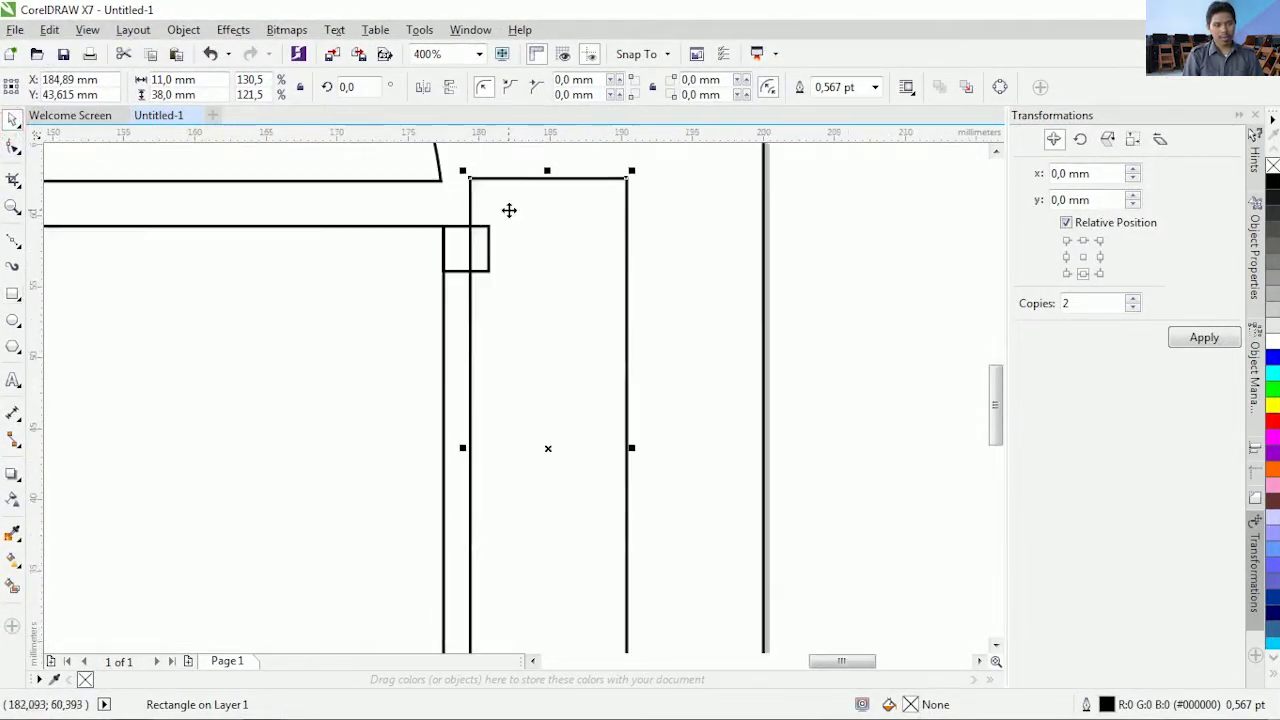
pyautogui.moveTo(432, 151); pyautogui.dragTo(471, 243)
pyautogui.scroll(-2, 471, 243)
pyautogui.scroll(1, 503, 314)
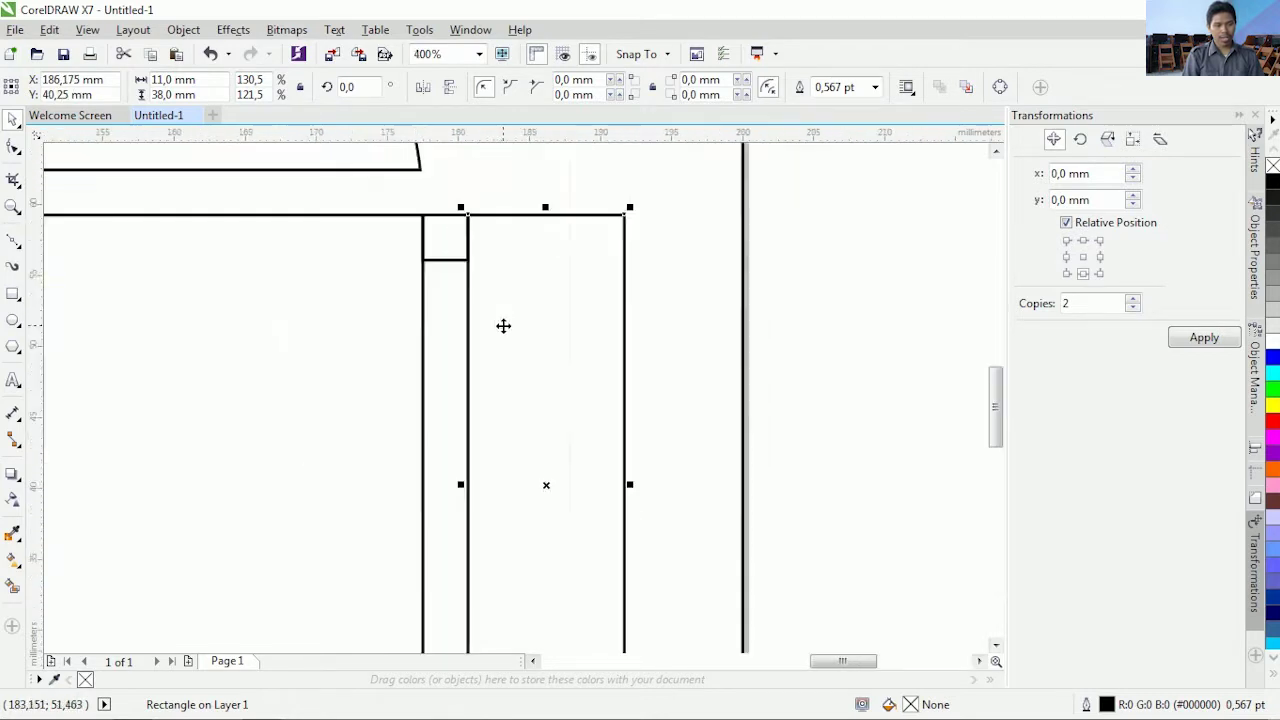
# Round all corners of the arm rectangle fully to a 5.5 mm radius with the Shape tool
pyautogui.scroll(-1, 503, 323)
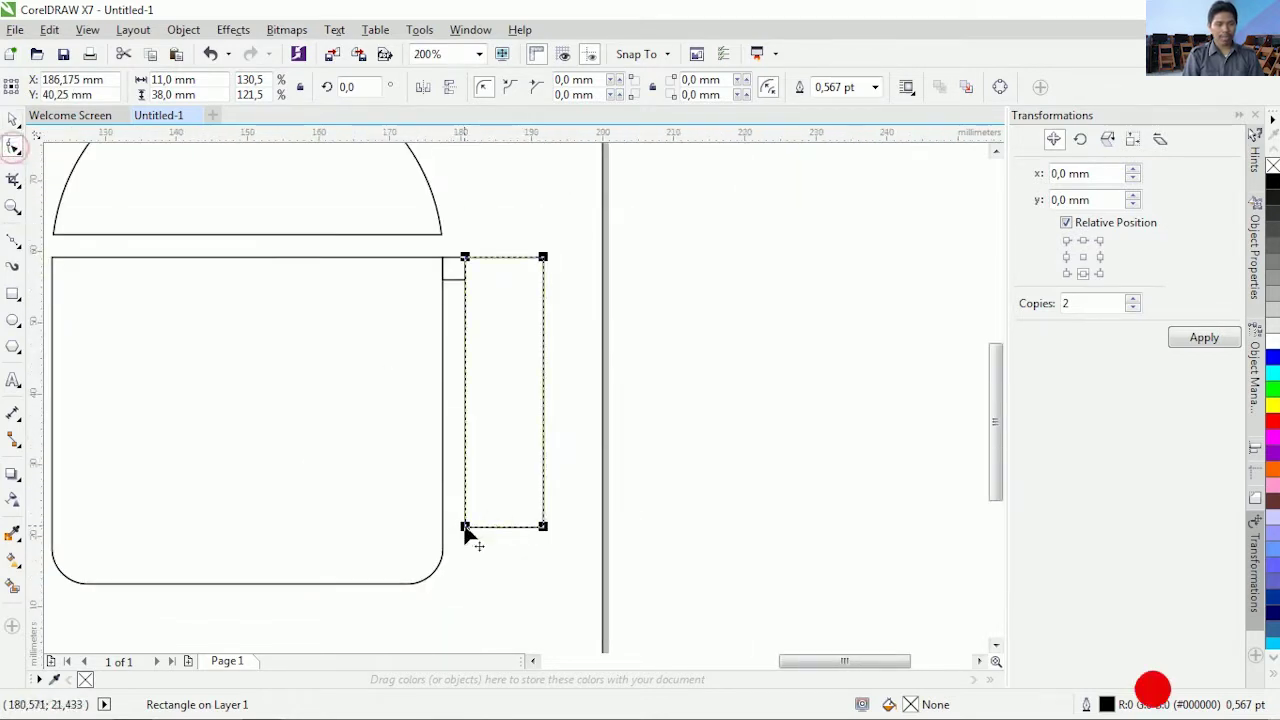
pyautogui.moveTo(465, 528); pyautogui.dragTo(511, 531)
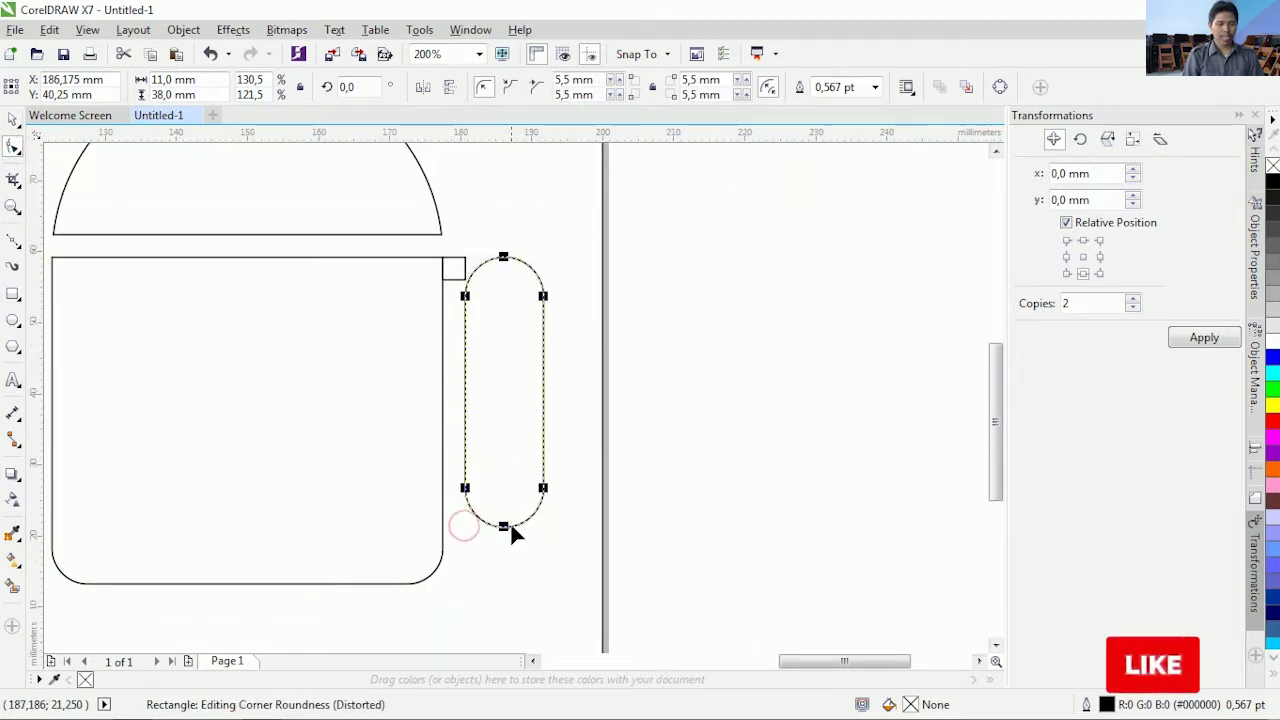
pyautogui.click(14, 120)
# Place a copy of the small square and the arm together inside the left part of the torso
pyautogui.click(452, 268)
pyautogui.scroll(-1, 520, 323)
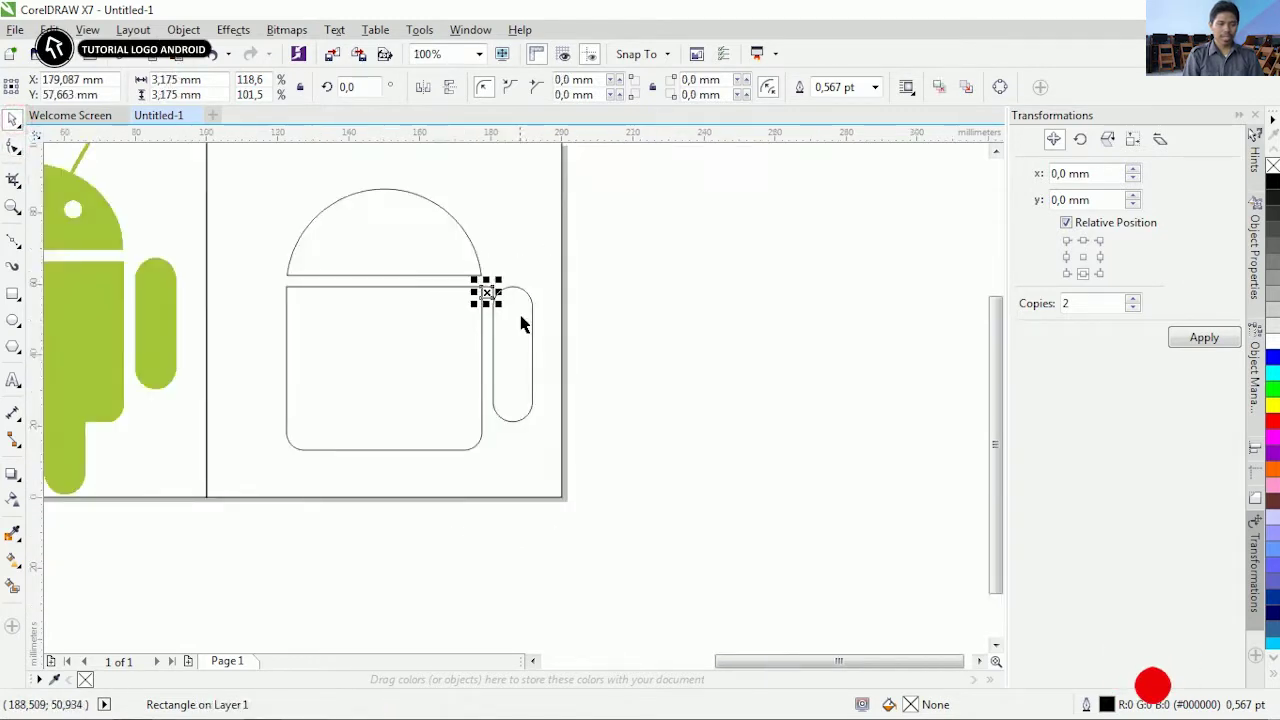
pyautogui.scroll(1, 520, 323)
pyautogui.keyDown('shift'); pyautogui.click(508, 320); pyautogui.keyUp('shift')
pyautogui.moveTo(556, 315); pyautogui.dragTo(190, 319)
pyautogui.rightClick(190, 319)
pyautogui.scroll(-1, 369, 357)
pyautogui.scroll(2, 190, 335)
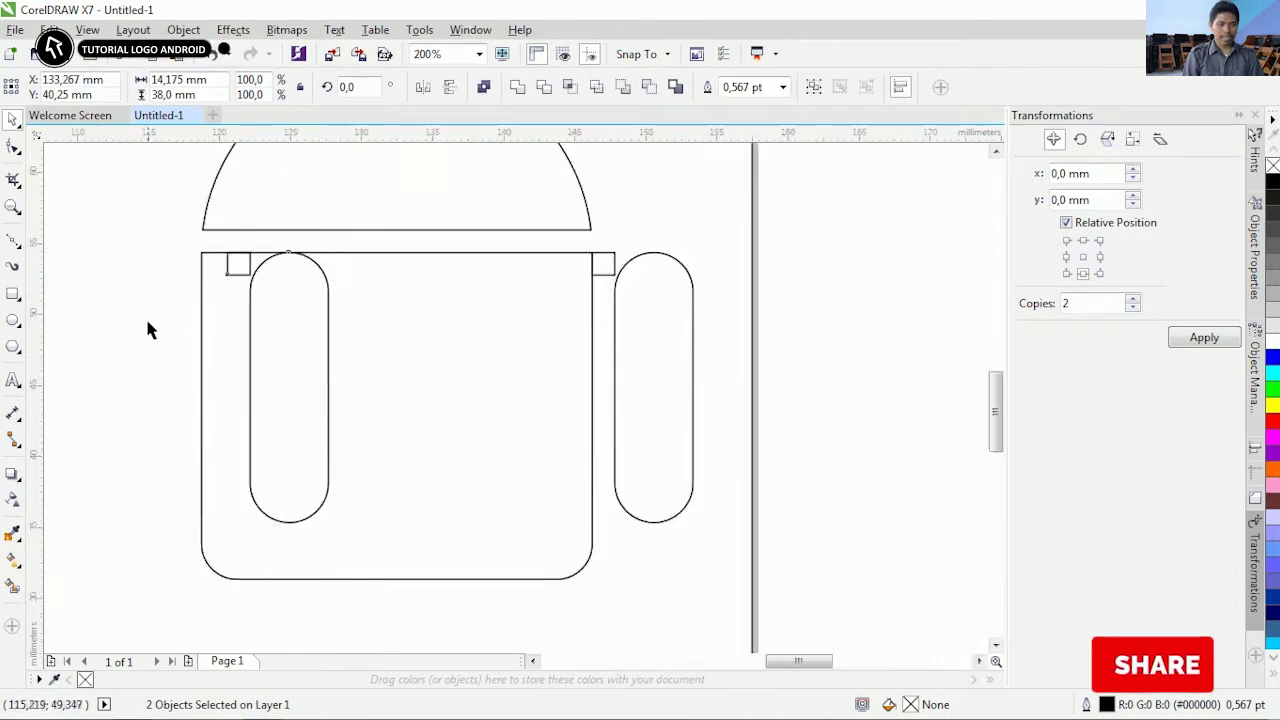
# Mirror the copied arm and square horizontally and snap the square to the outside of the torso's left edge
pyautogui.scroll(-1, 472, 235)
pyautogui.click(424, 88)
pyautogui.scroll(1, 394, 229)
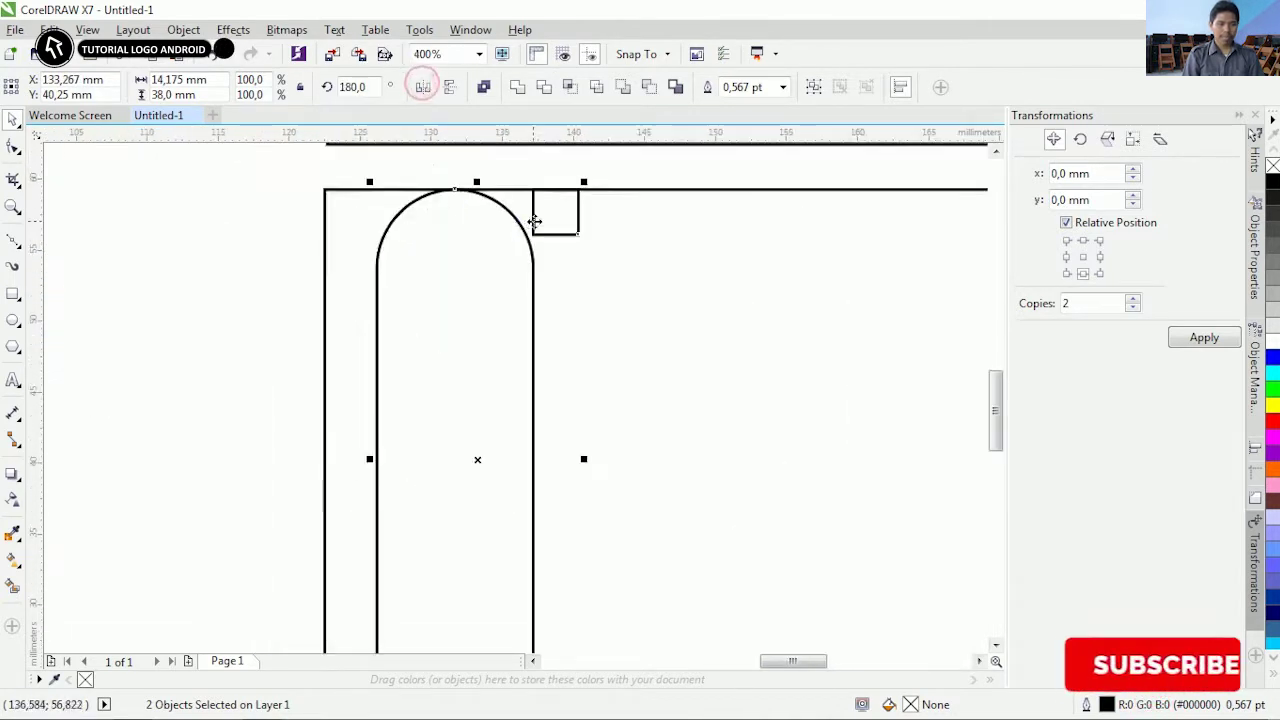
pyautogui.moveTo(580, 209); pyautogui.dragTo(323, 206)
# Delete the small spacer squares between the torso and the left and right arms
pyautogui.click(305, 177)
pyautogui.click(306, 214)
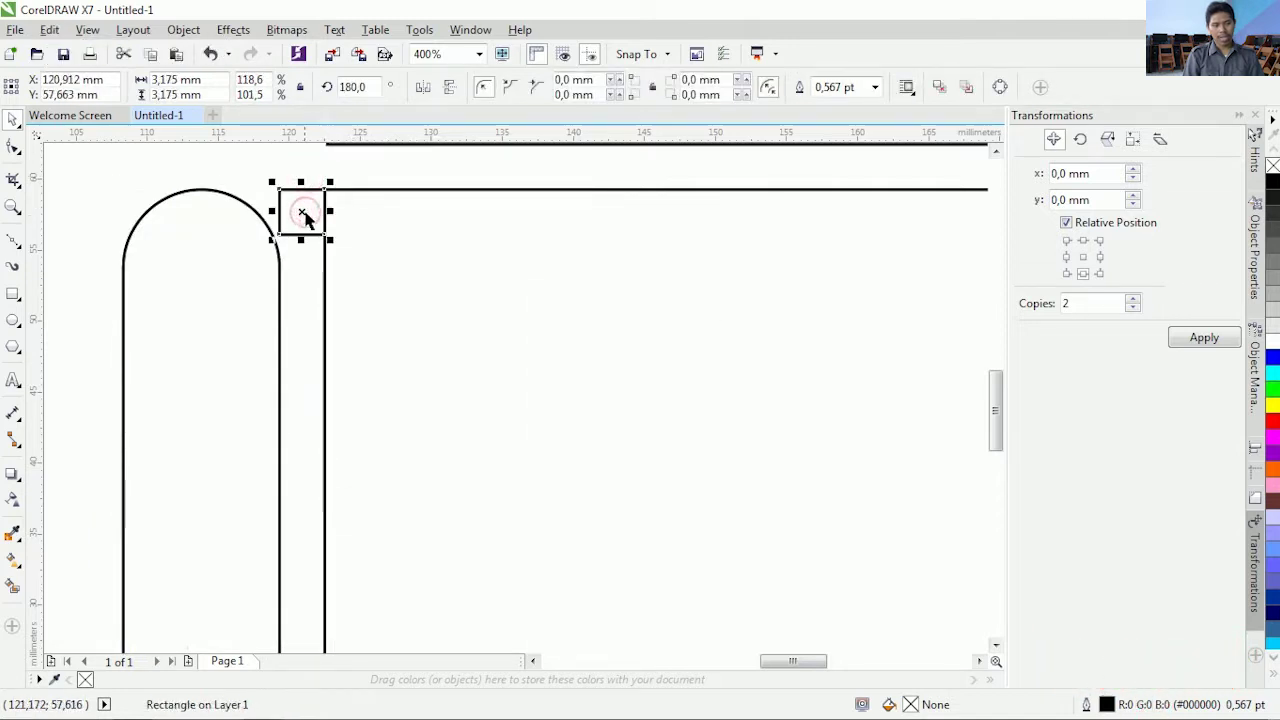
pyautogui.press('Delete')
pyautogui.scroll(-1, 277, 284)
pyautogui.scroll(1, 731, 230)
pyautogui.click(702, 243)
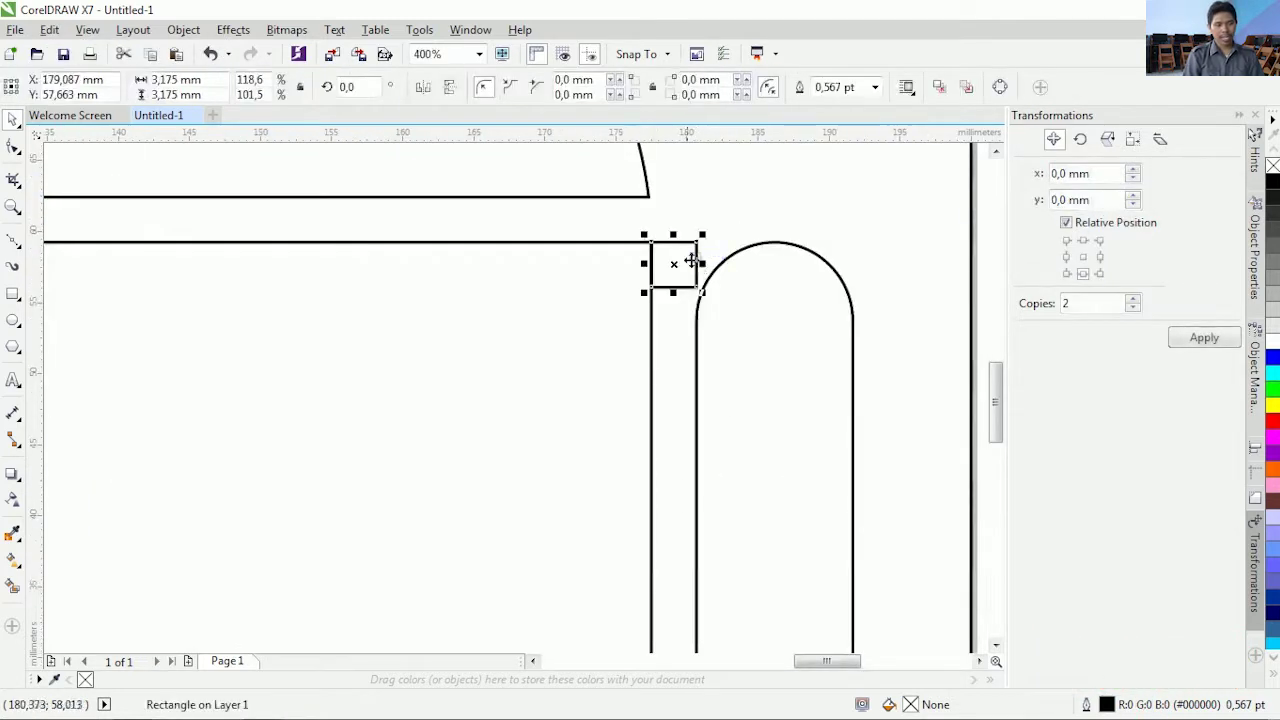
pyautogui.press('Delete')
pyautogui.scroll(-2, 486, 337)
pyautogui.scroll(1, 377, 437)
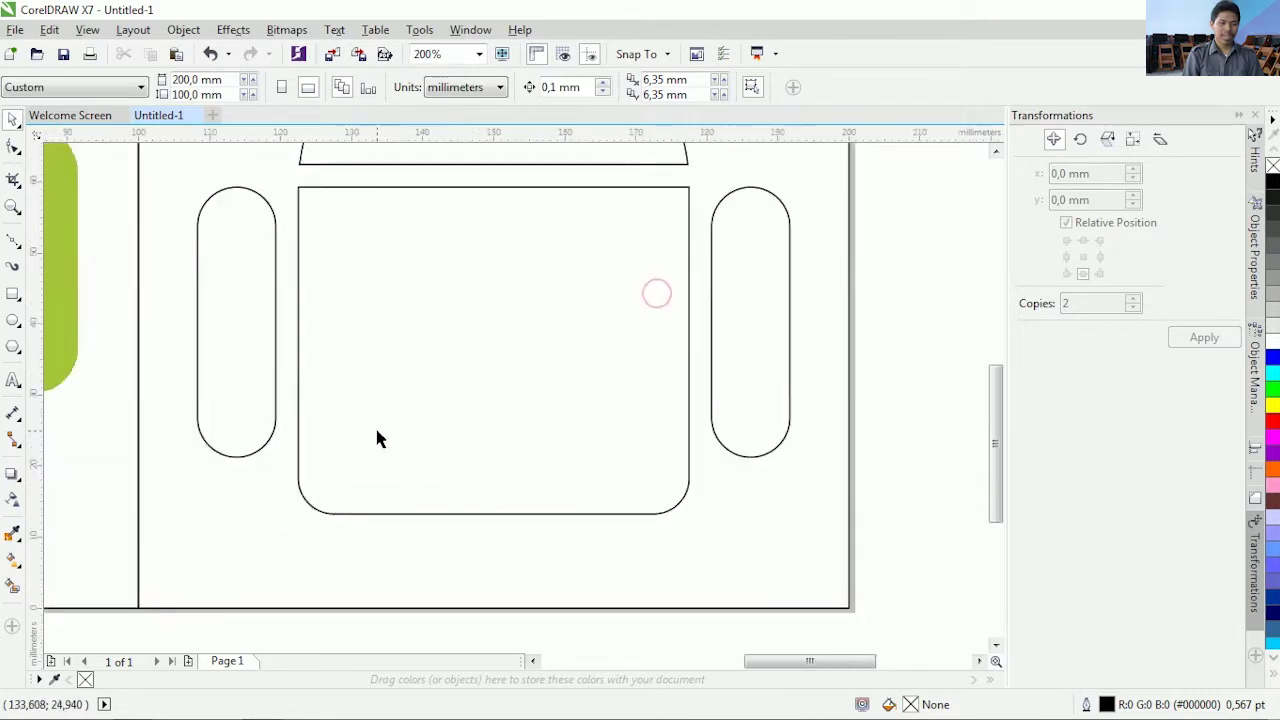
# Draw a rectangle about 9.6 mm high over the torso's lower left rounded corner and set its width to 11 mm
pyautogui.scroll(-1, 433, 382)
pyautogui.scroll(1, 412, 400)
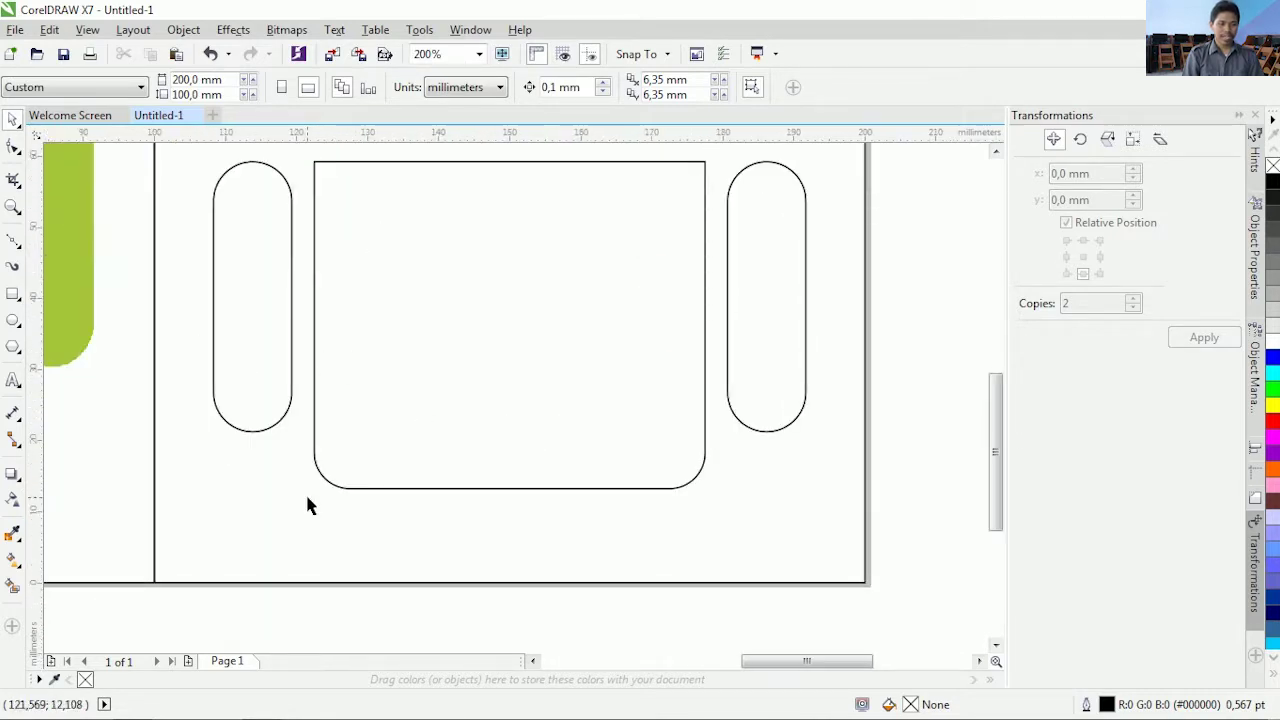
pyautogui.click(12, 296)
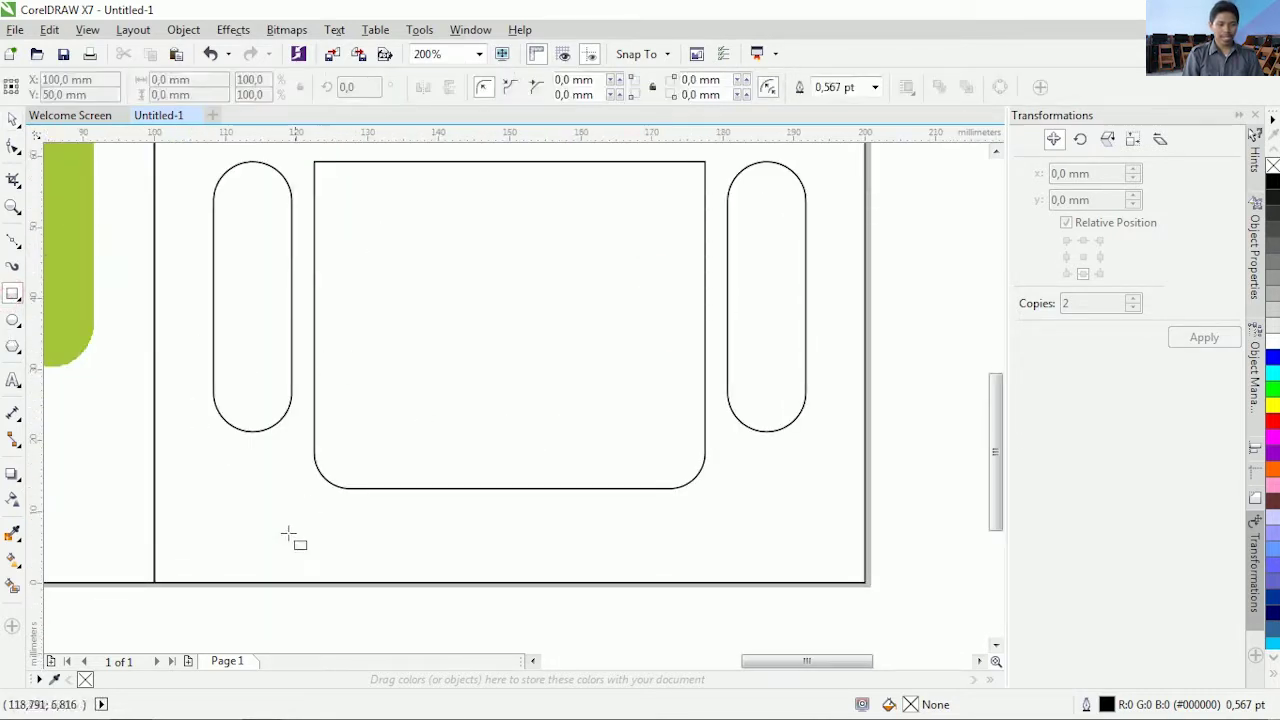
pyautogui.scroll(1, 300, 520)
pyautogui.moveTo(314, 383); pyautogui.dragTo(463, 520)
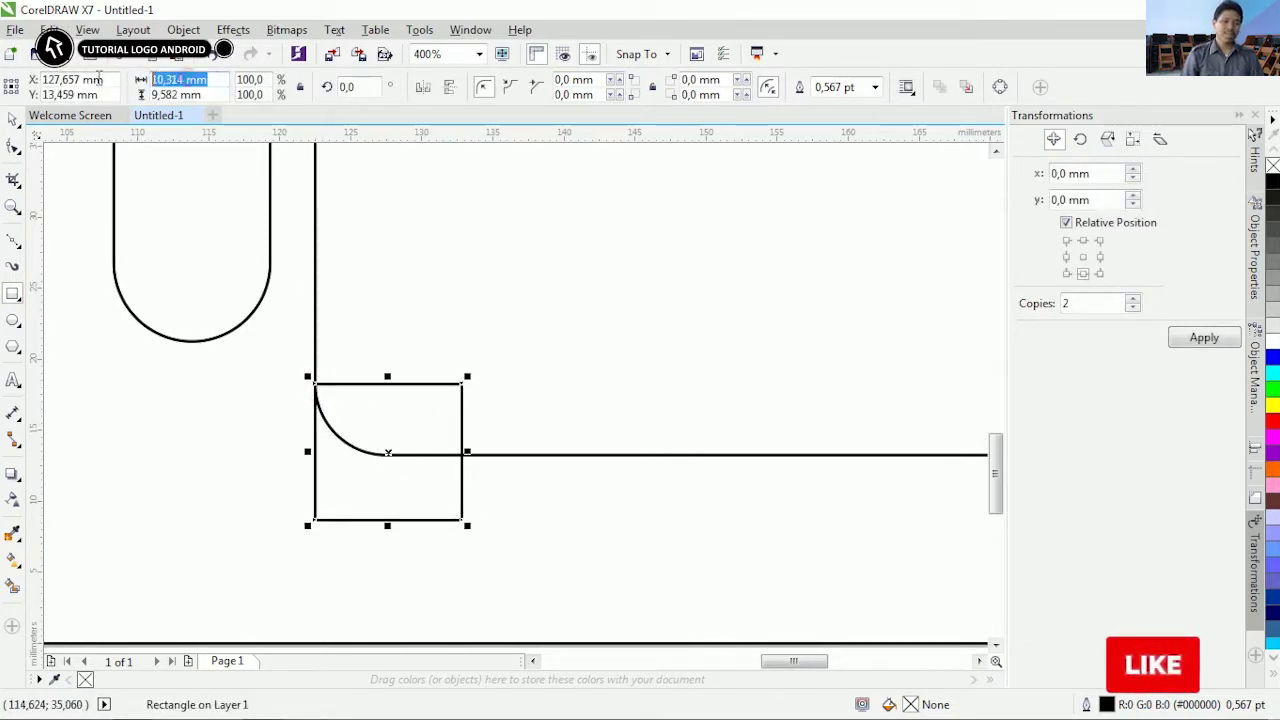
pyautogui.write('11')
pyautogui.press('Return')
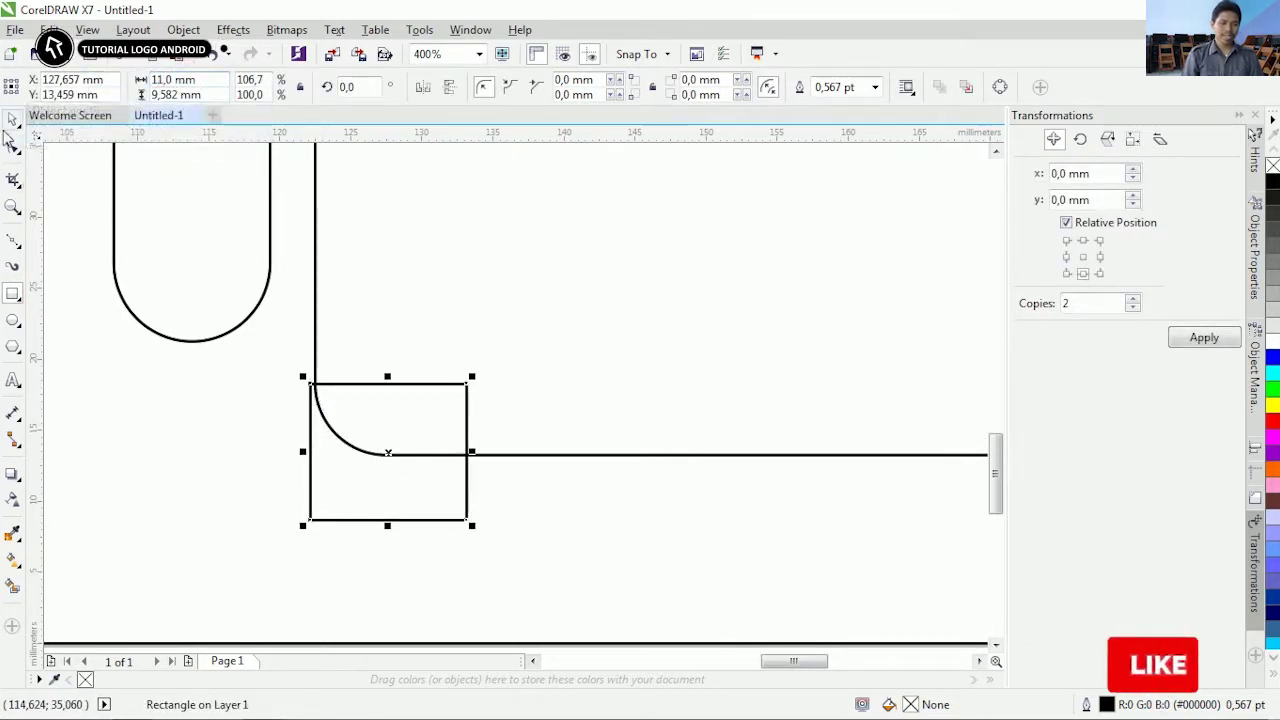
# Snap the 11 mm rectangle's left edge to the torso's left edge
pyautogui.scroll(2, 314, 385)
pyautogui.moveTo(298, 375); pyautogui.dragTo(307, 374)
pyautogui.scroll(-4, 300, 372)
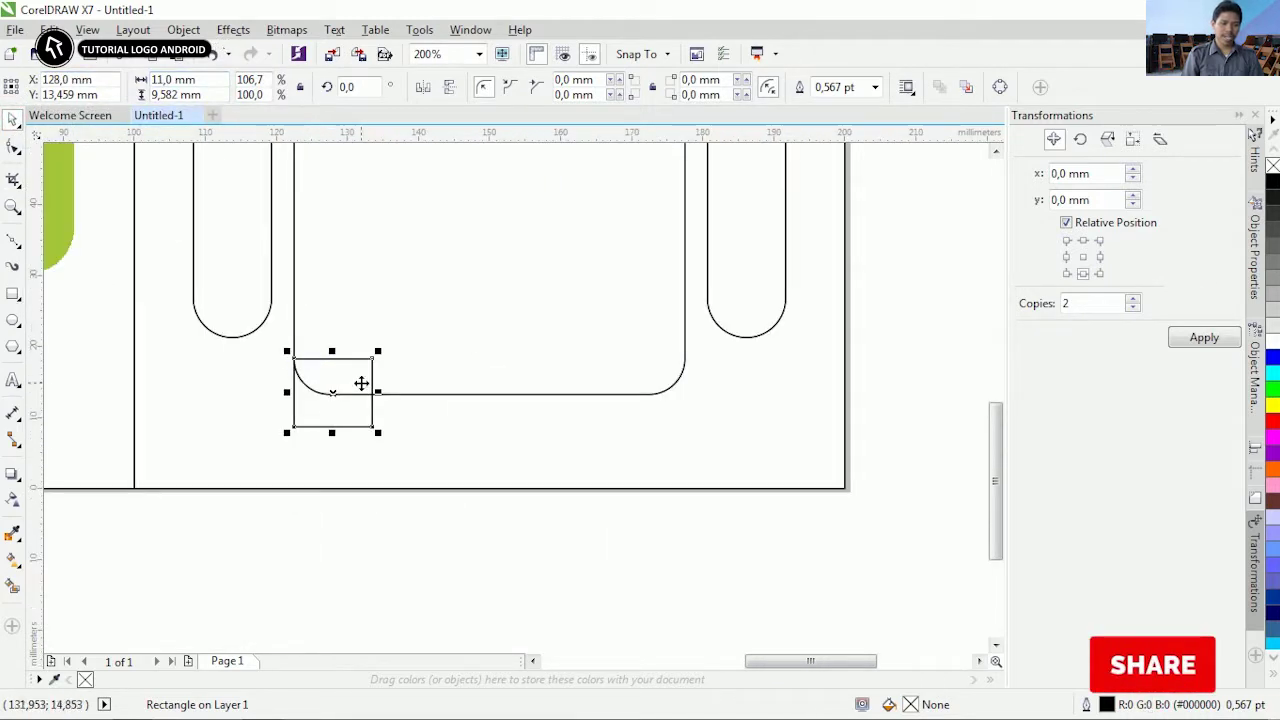
# Copy the 11 mm rectangle and align the copy with the torso's right edge
pyautogui.moveTo(525, 383); pyautogui.dragTo(543, 386)
pyautogui.keyDown('shift'); pyautogui.click(640, 376); pyautogui.keyUp('shift')
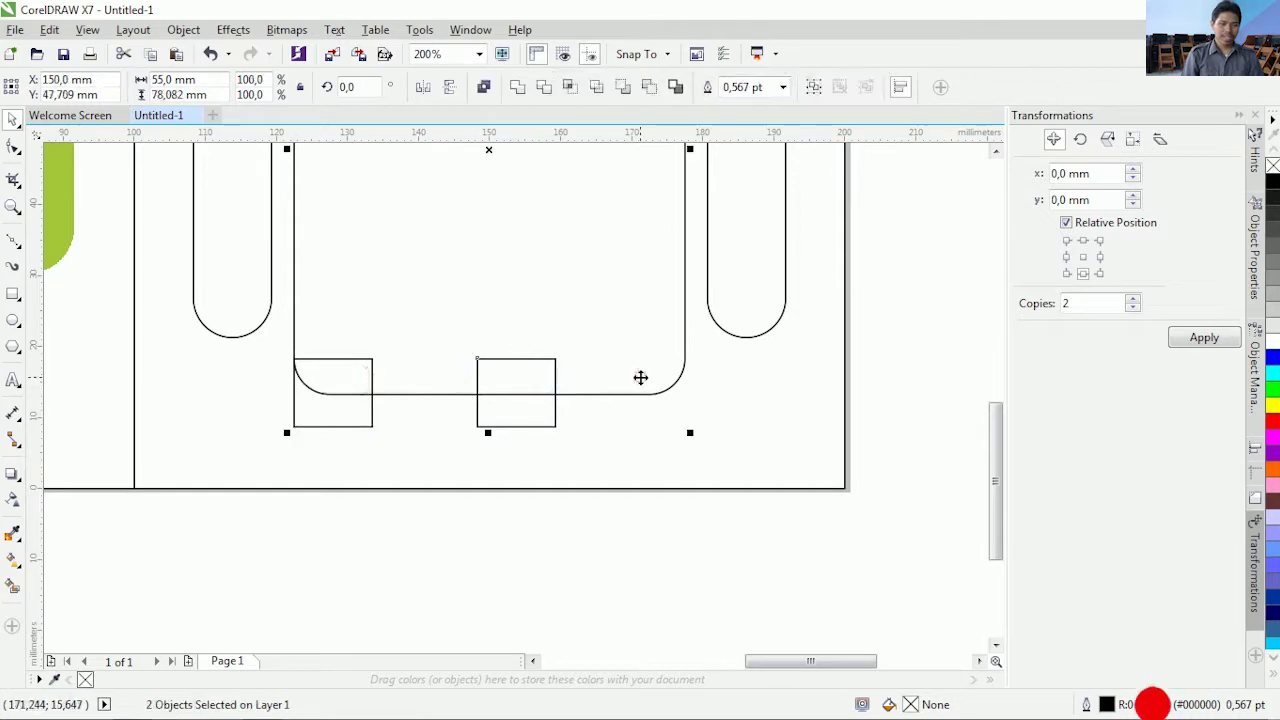
pyautogui.press('r')
pyautogui.click(840, 375)
pyautogui.scroll(-1, 430, 413)
pyautogui.scroll(1, 466, 400)
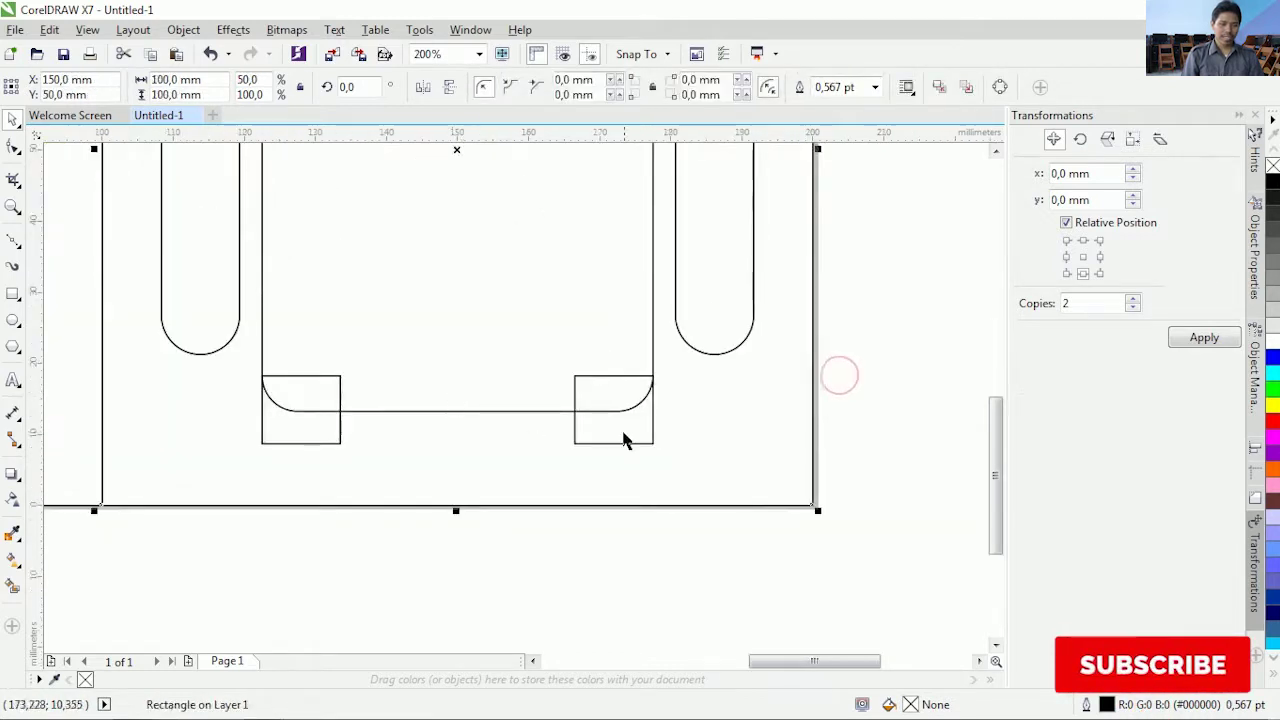
pyautogui.click(624, 433)
pyautogui.scroll(-2, 626, 416)
# Place a copy of the right arm as the right leg, snapped to the inner edge of the right spacer rectangle
pyautogui.click(667, 315)
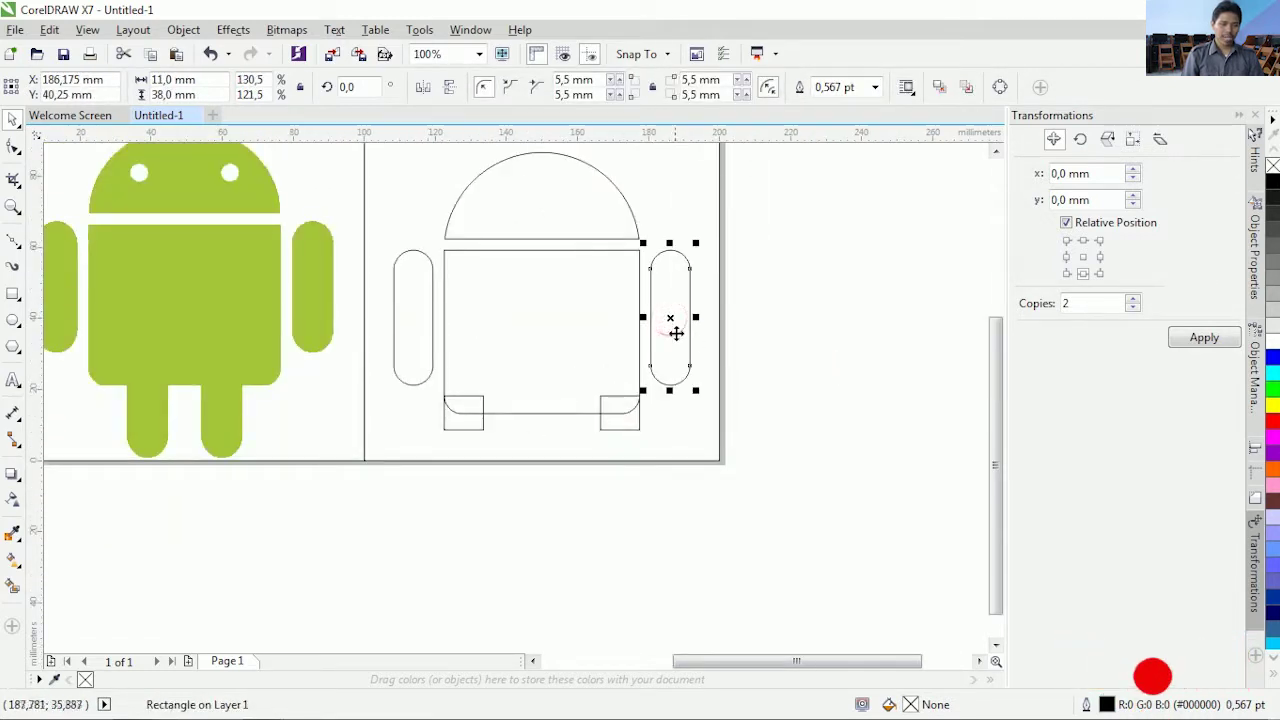
pyautogui.scroll(2, 667, 313)
pyautogui.moveTo(667, 313); pyautogui.dragTo(526, 491)
pyautogui.scroll(2, 530, 508)
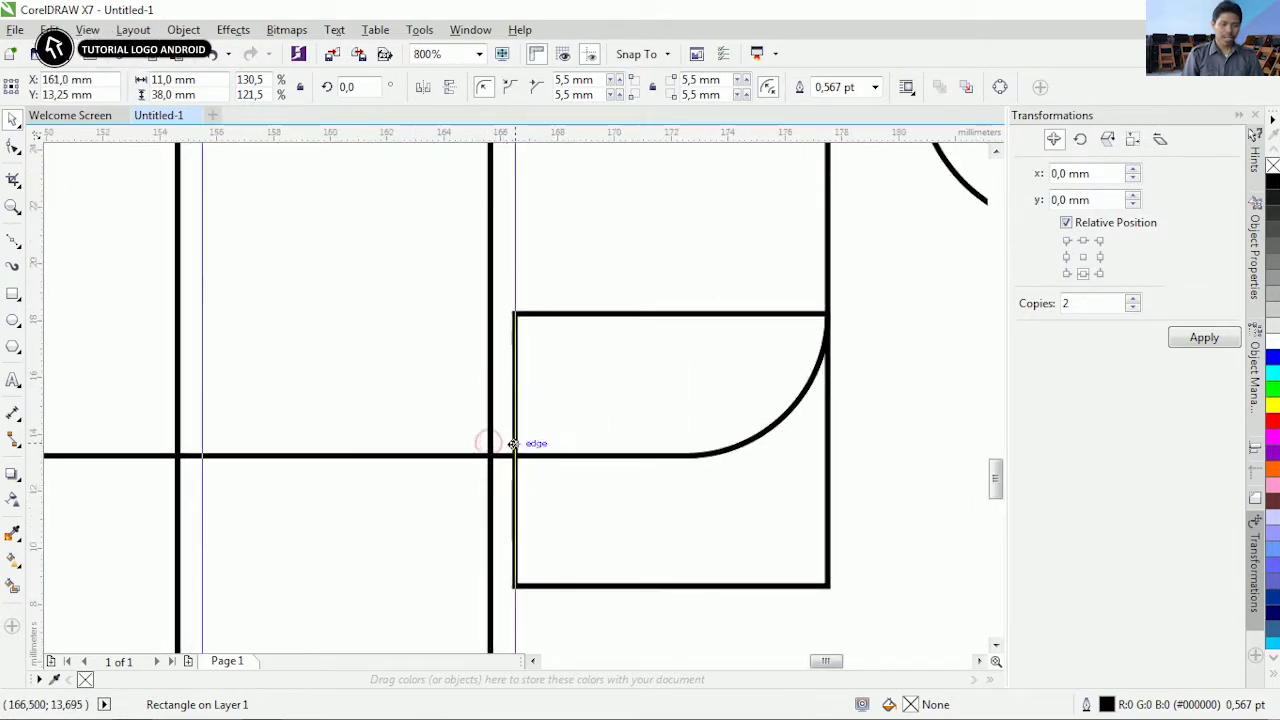
# Place a copy of the right leg as the left leg, snapped to the inner edge of the left spacer rectangle
pyautogui.scroll(-2, 512, 443)
pyautogui.moveTo(512, 443); pyautogui.dragTo(277, 446)
pyautogui.scroll(1, 282, 455)
pyautogui.scroll(-1, 409, 426)
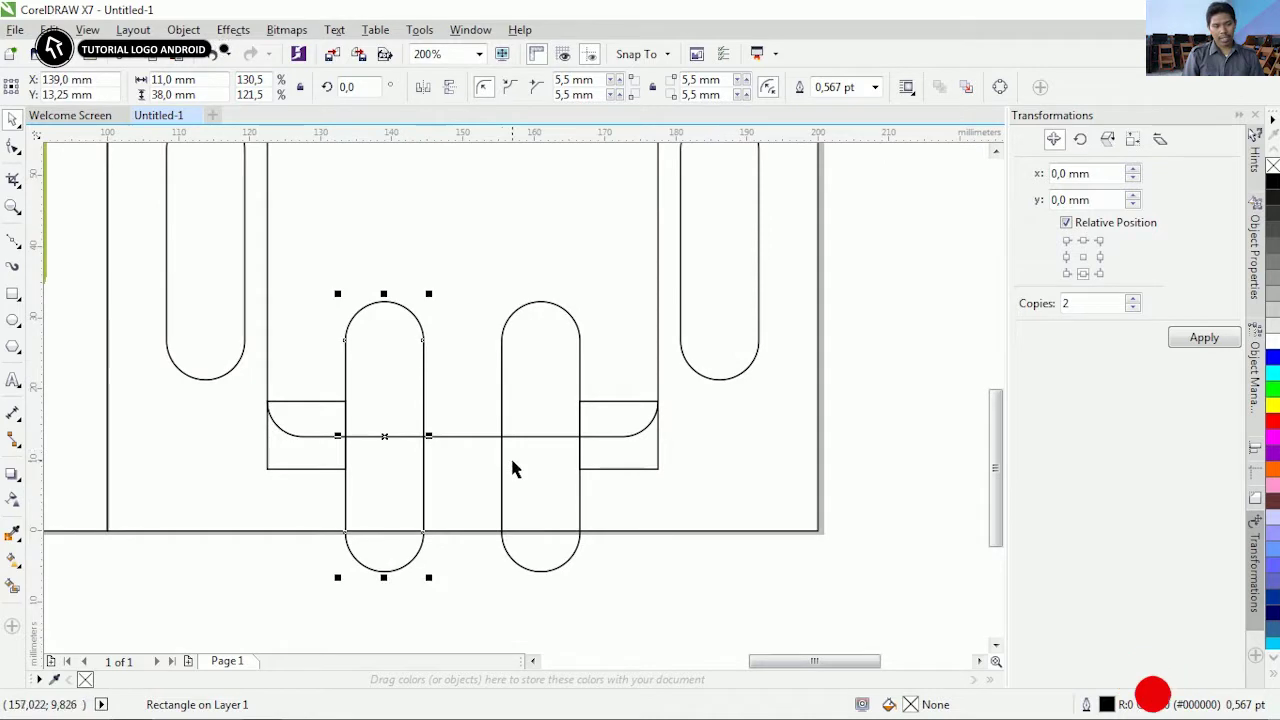
# Move both legs straight down together by about 3 mm
pyautogui.keyDown('shift'); pyautogui.click(508, 456); pyautogui.keyUp('shift')
pyautogui.scroll(1, 514, 455)
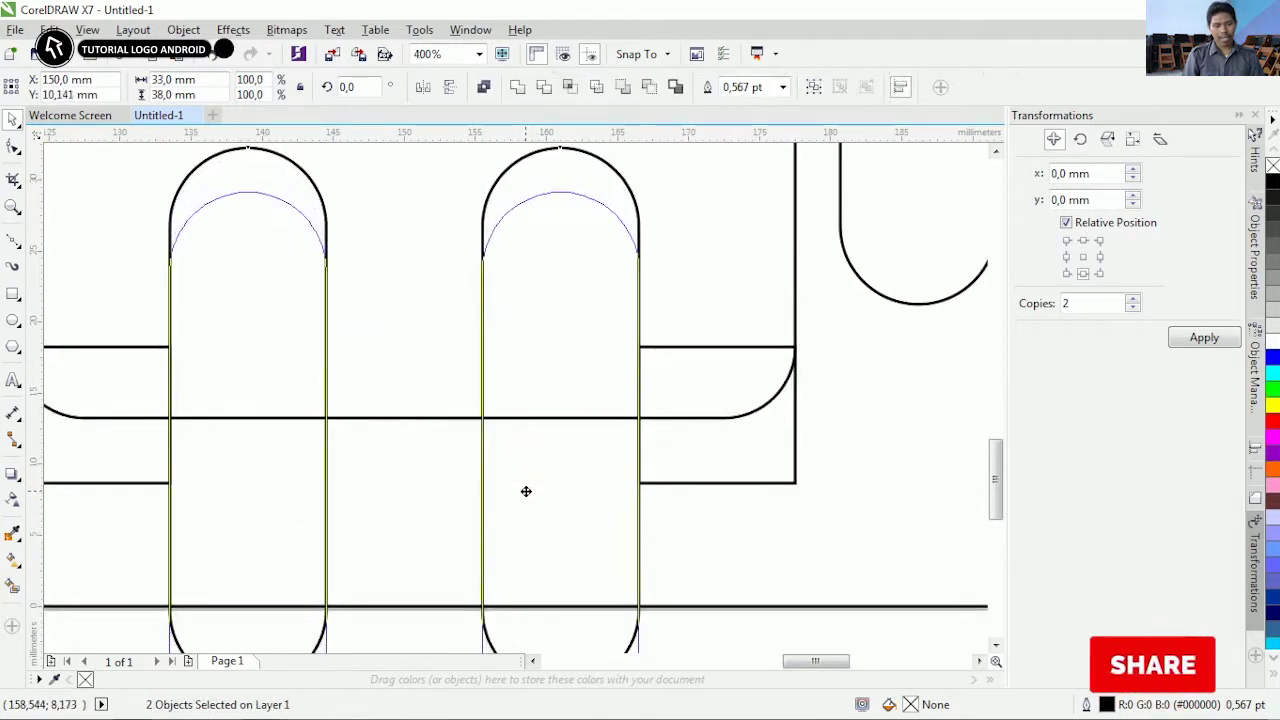
pyautogui.scroll(-2, 523, 491)
pyautogui.click(638, 546)
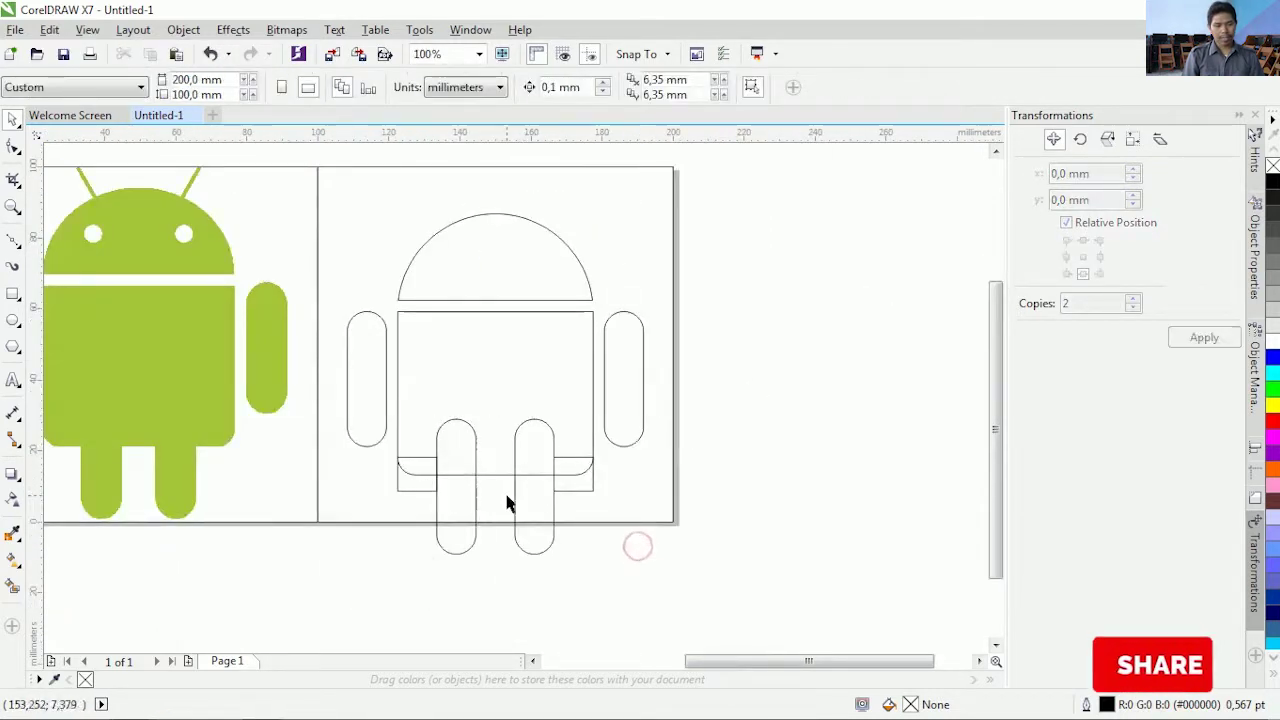
# Place a vertical guideline along the left leg's outer edge at X 133.5 mm
pyautogui.scroll(1, 514, 469)
pyautogui.scroll(-1, 697, 412)
pyautogui.scroll(1, 455, 260)
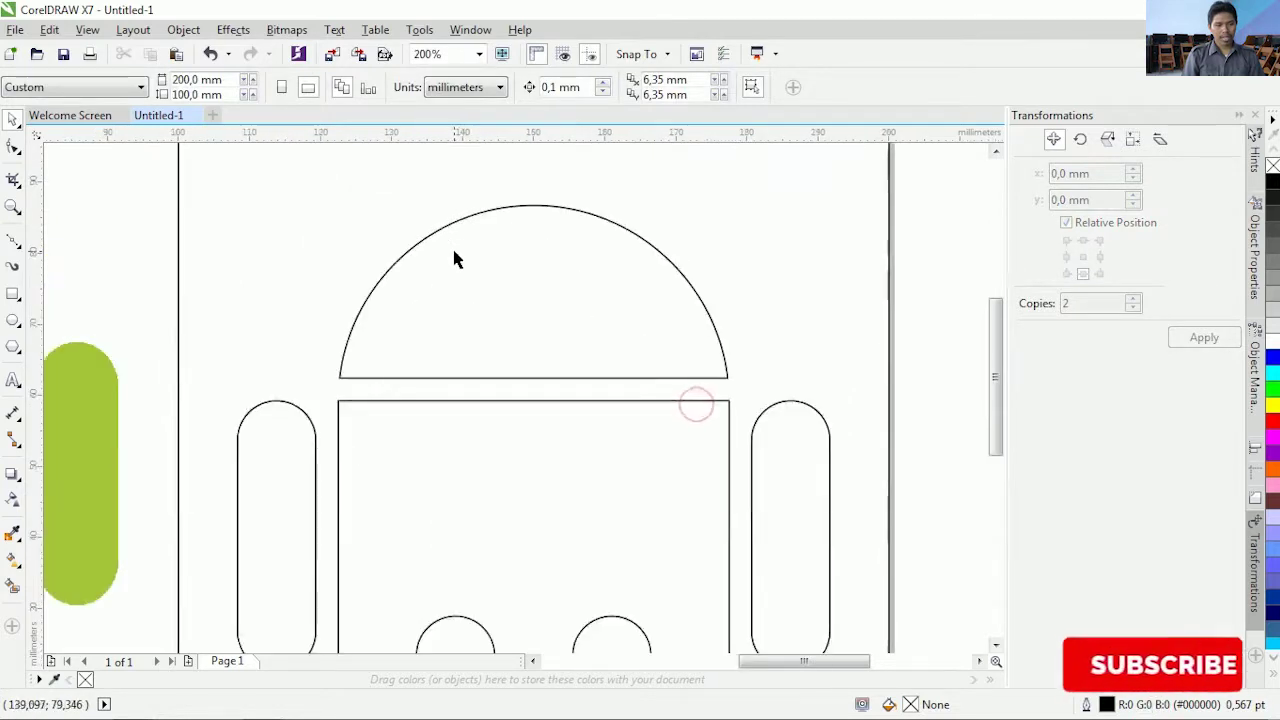
pyautogui.scroll(-1, 451, 330)
pyautogui.scroll(1, 451, 351)
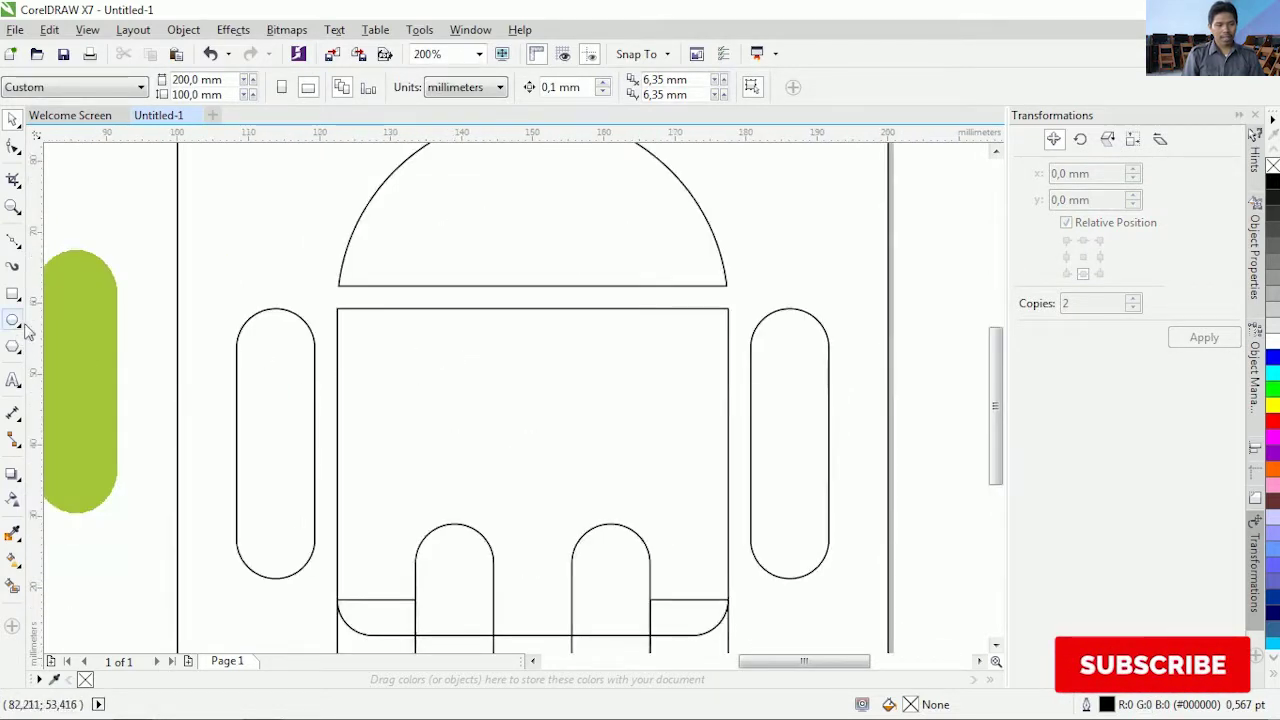
pyautogui.moveTo(40, 330); pyautogui.dragTo(352, 520)
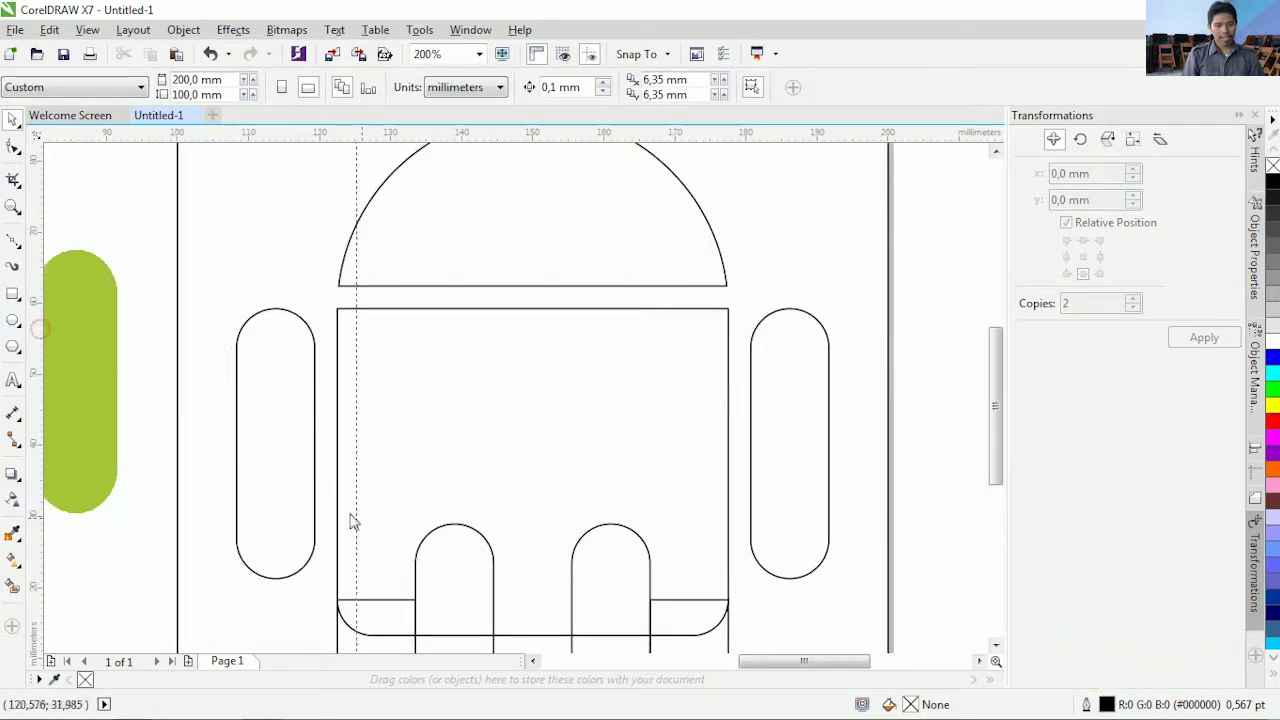
pyautogui.moveTo(416, 572); pyautogui.dragTo(416, 572)
# Draw an eye circle inside the head just right of the guideline and set its diameter to 5 mm
pyautogui.scroll(-1, 401, 364)
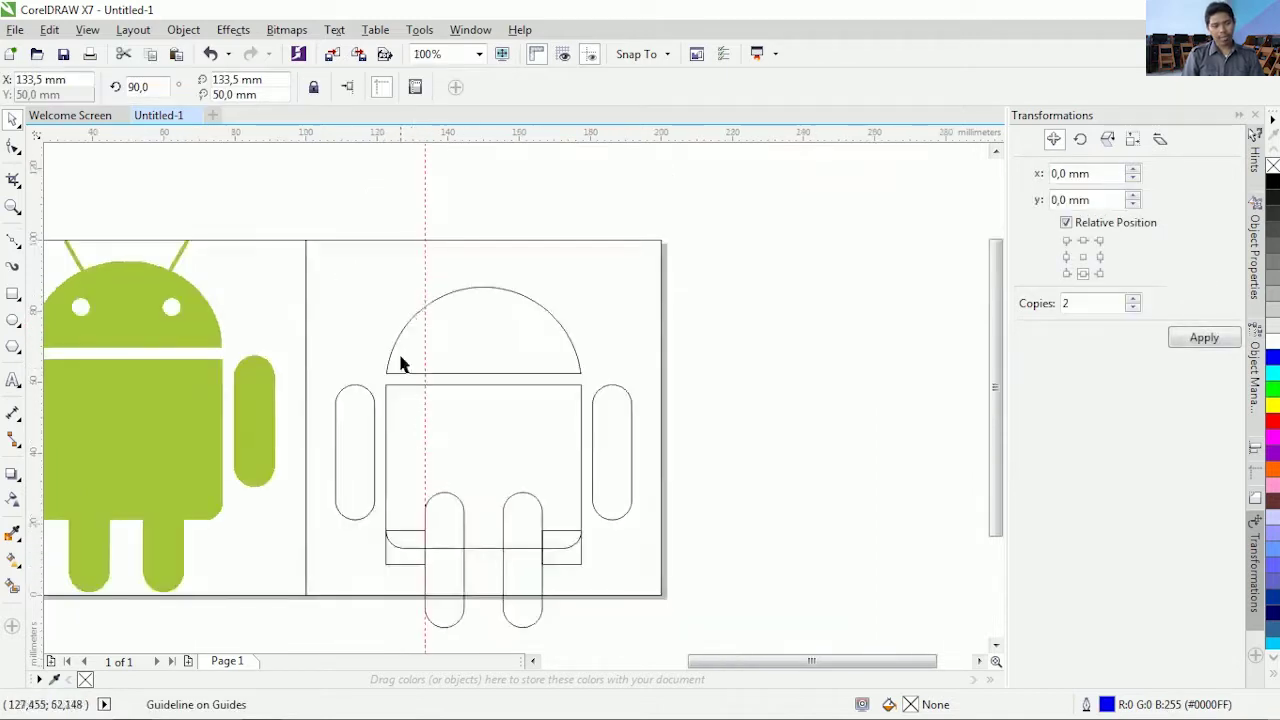
pyautogui.scroll(2, 443, 320)
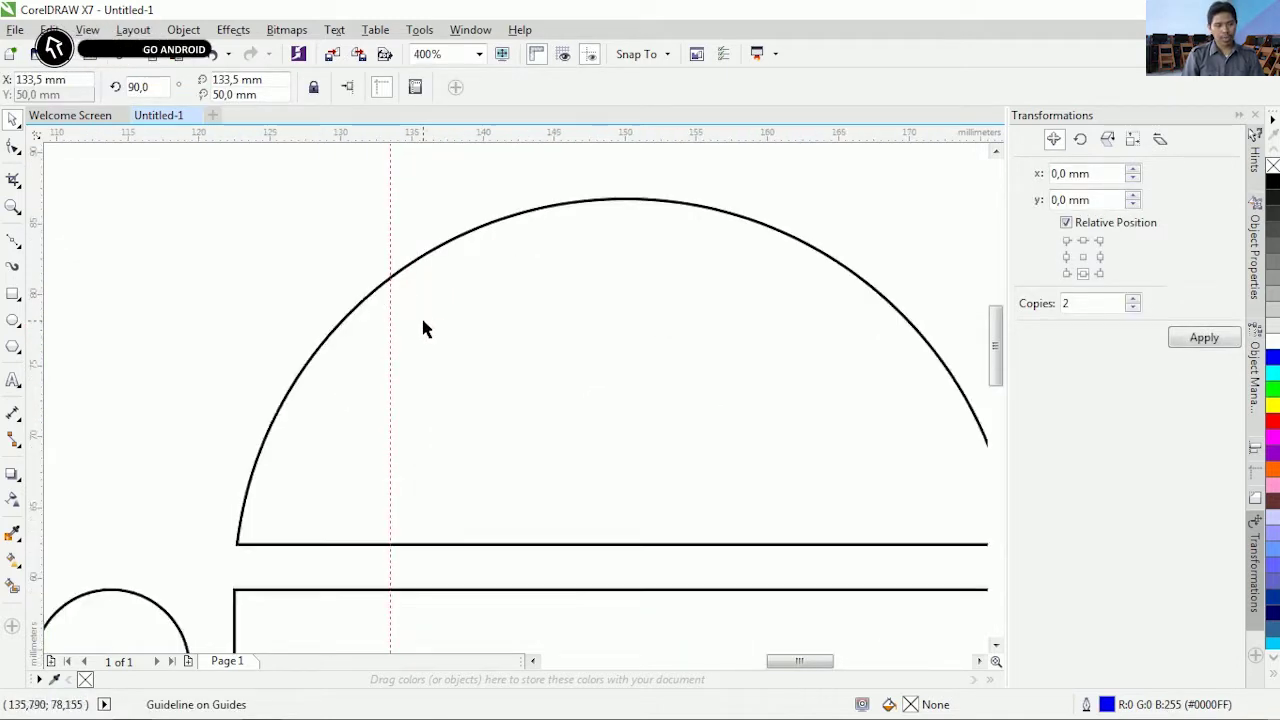
pyautogui.click(13, 325)
pyautogui.scroll(-1, 395, 336)
pyautogui.scroll(2, 363, 357)
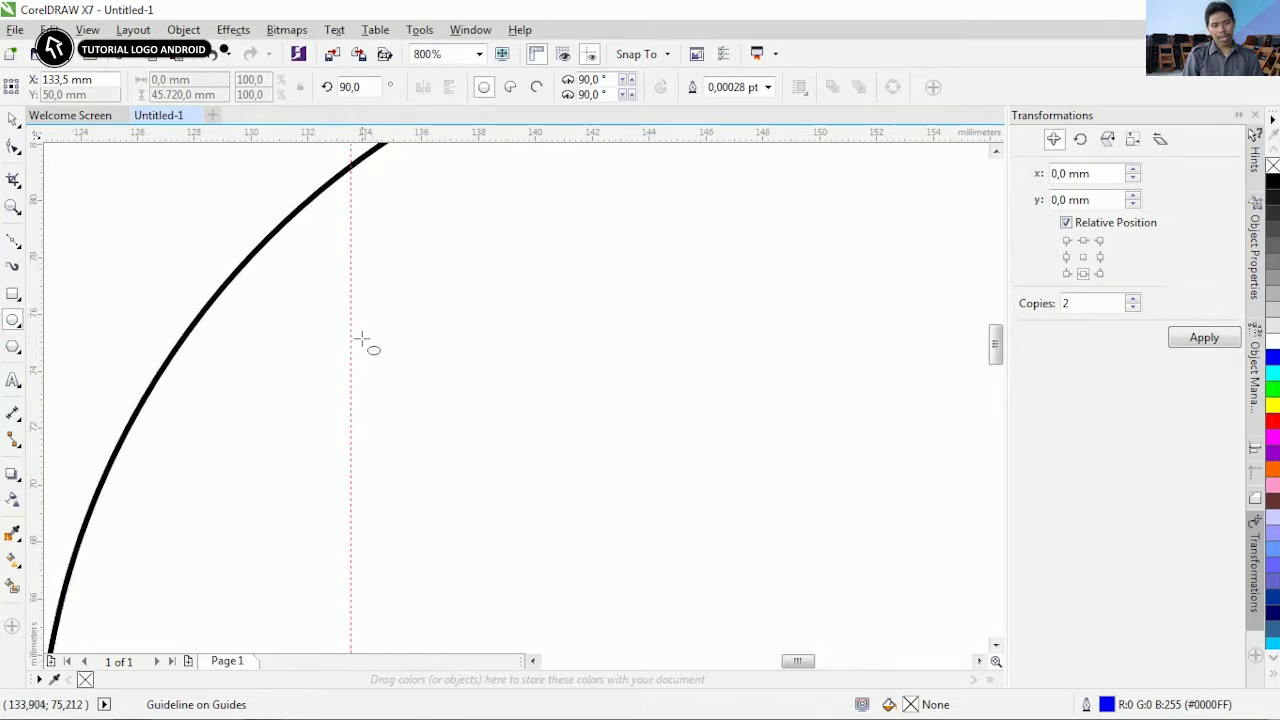
pyautogui.moveTo(362, 329); pyautogui.dragTo(492, 460)
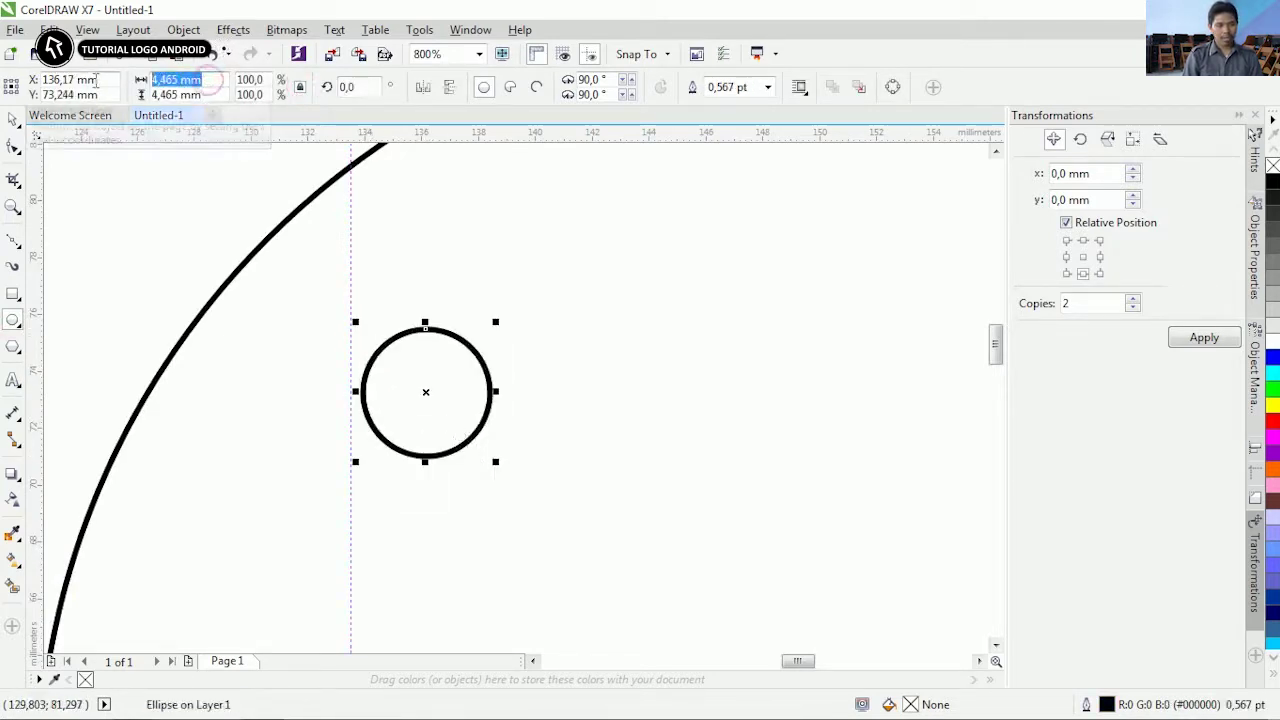
pyautogui.write('5')
pyautogui.press('Return')
pyautogui.click(13, 118)
# Move the left eye circle straight up to about Y 75.5 mm
pyautogui.scroll(-1, 393, 271)
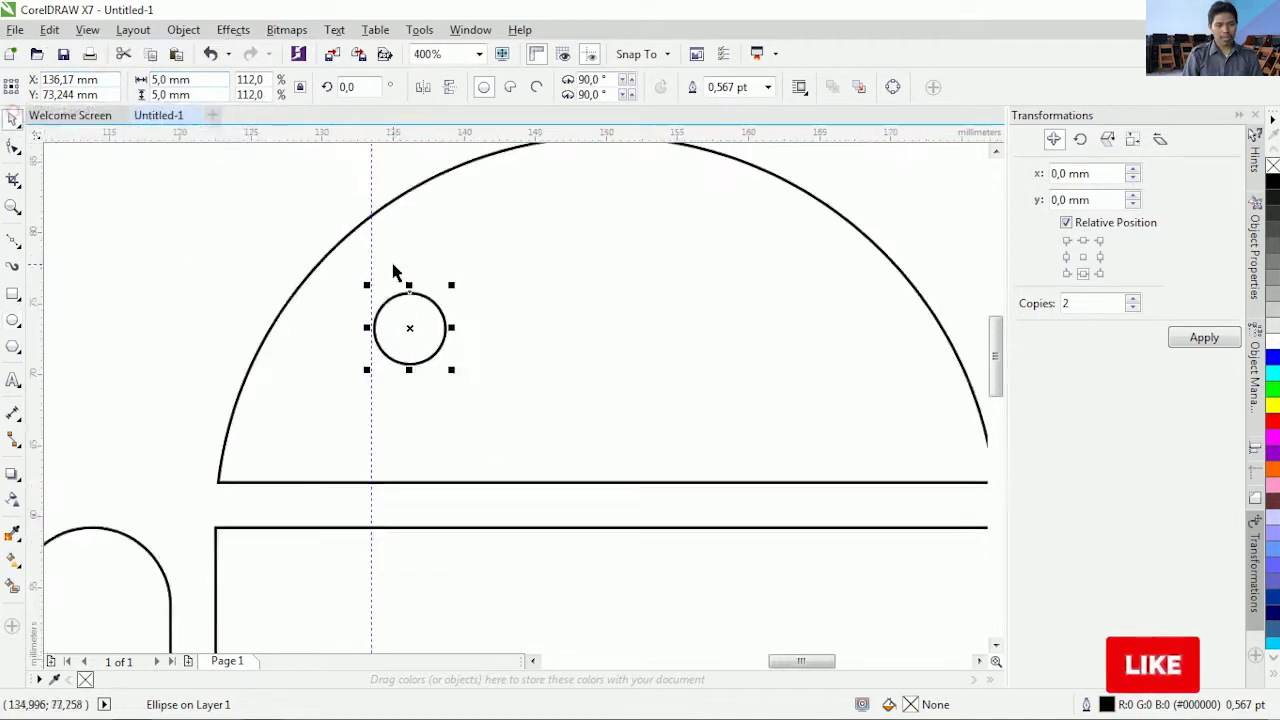
pyautogui.scroll(2, 400, 330)
pyautogui.scroll(-1, 410, 318)
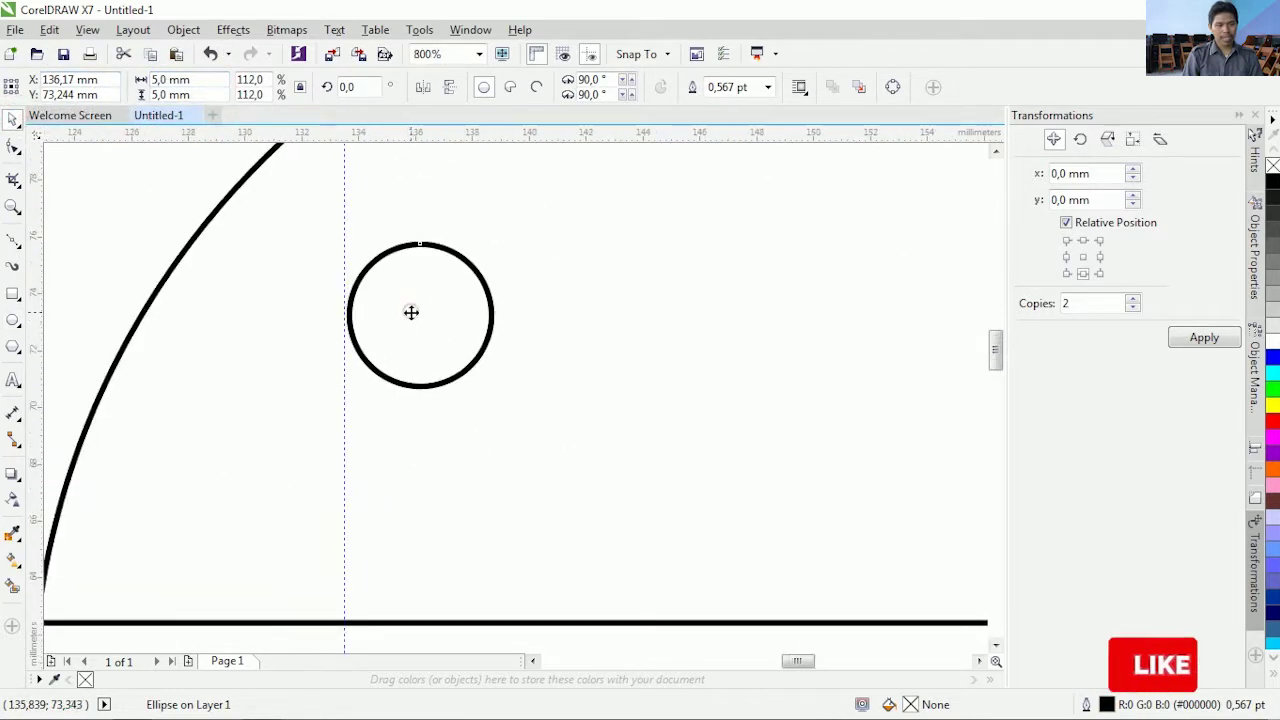
pyautogui.moveTo(411, 313); pyautogui.dragTo(405, 279)
pyautogui.scroll(-2, 395, 305)
pyautogui.scroll(2, 402, 313)
pyautogui.scroll(-3, 400, 283)
pyautogui.scroll(1, 400, 283)
pyautogui.scroll(-1, 401, 272)
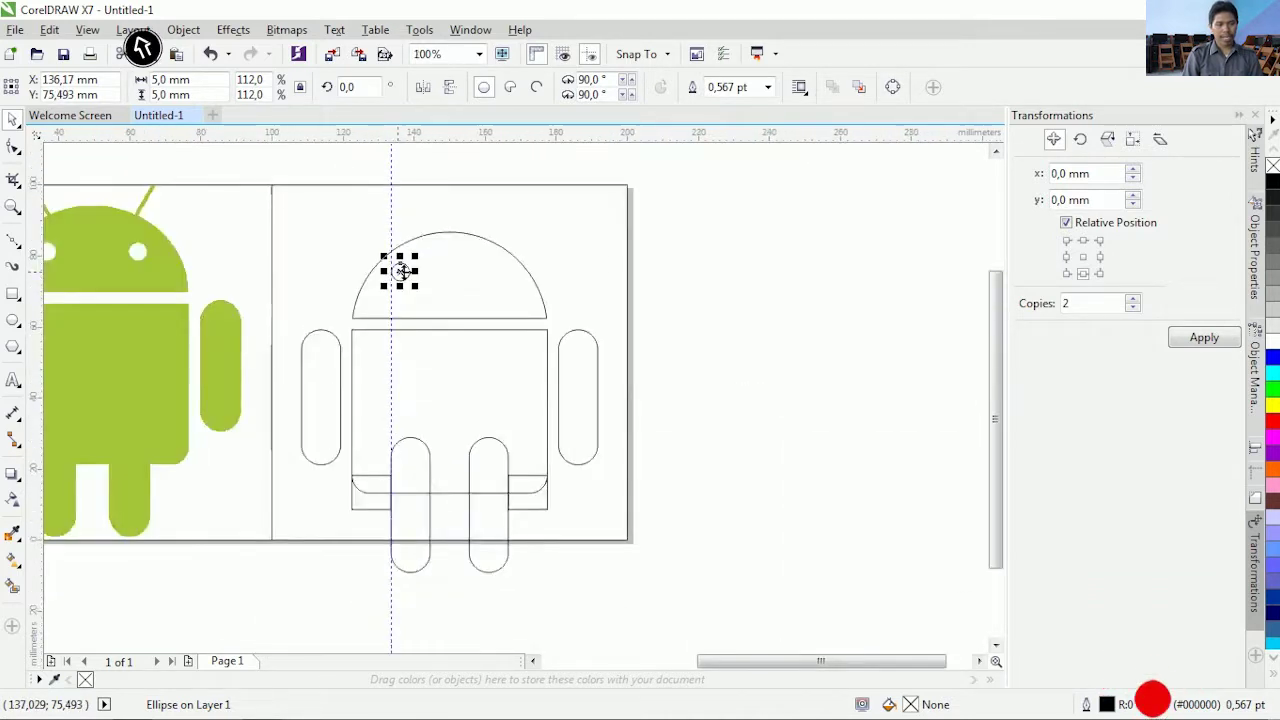
pyautogui.click(688, 251)
# Place a second vertical guideline along the right leg's outer edge at X 166.5 mm
pyautogui.scroll(2, 430, 271)
pyautogui.click(343, 275)
pyautogui.scroll(-1, 330, 272)
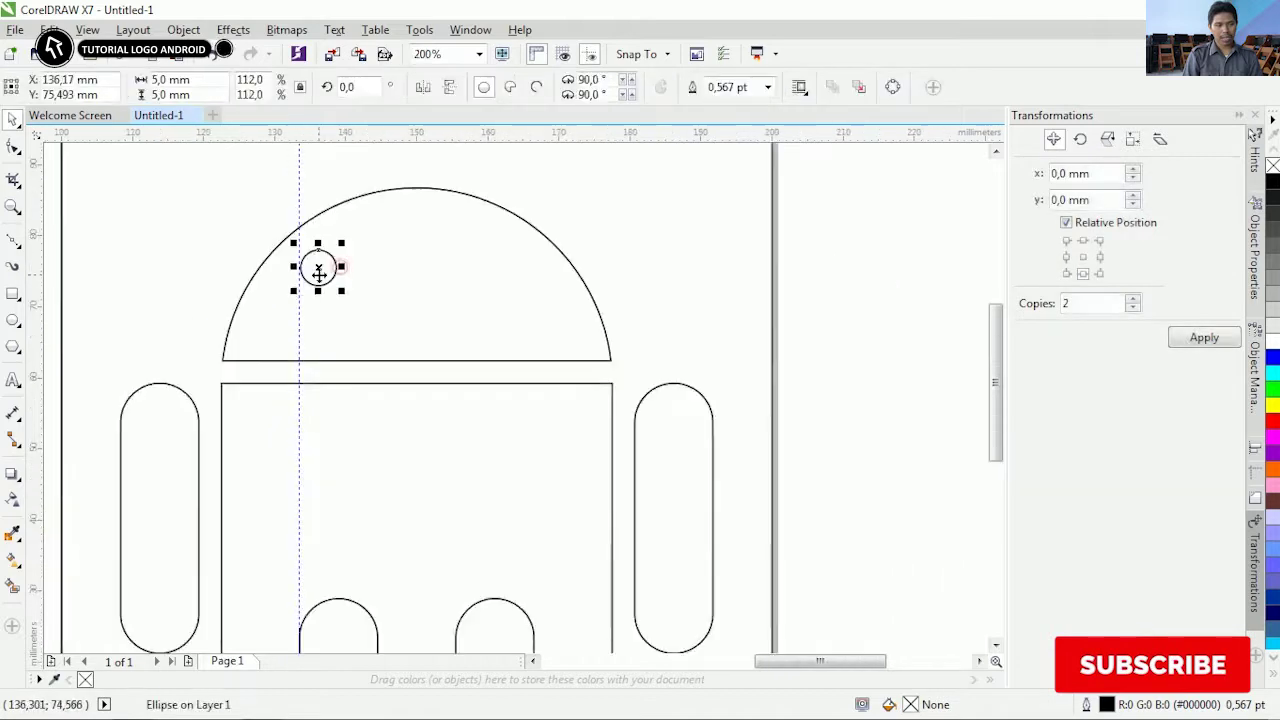
pyautogui.scroll(-1, 282, 300)
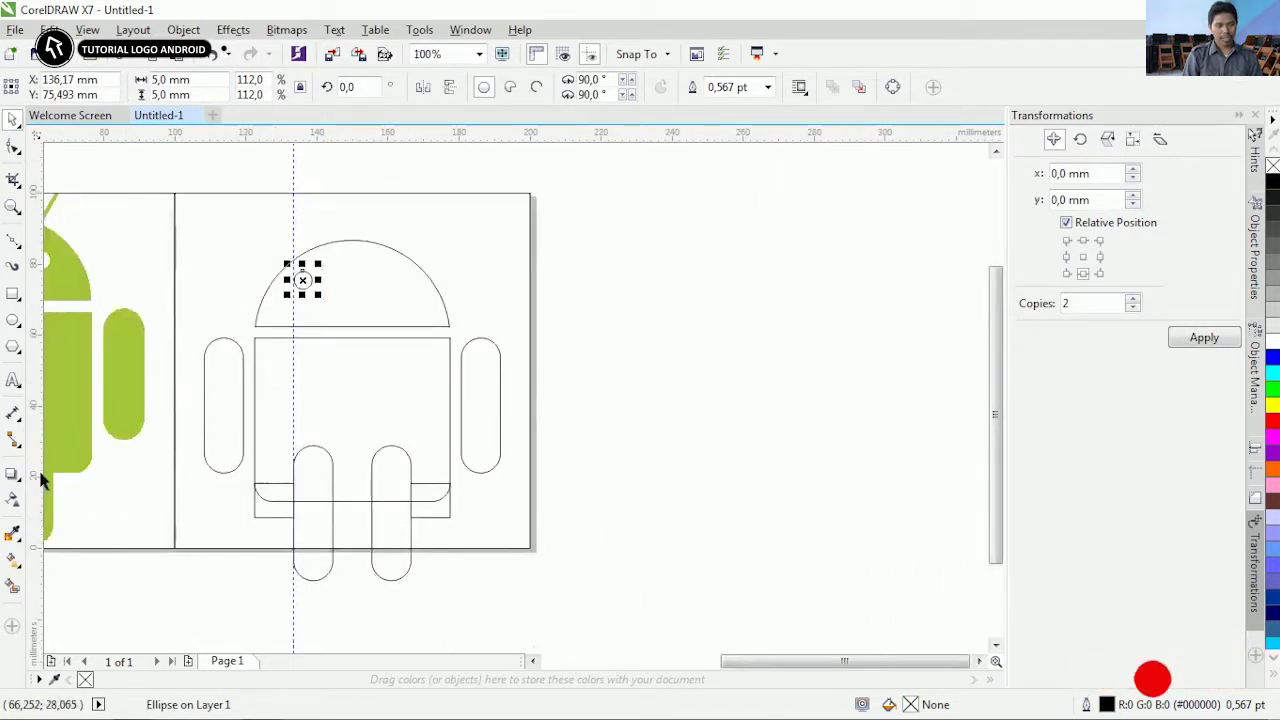
pyautogui.moveTo(392, 500); pyautogui.dragTo(413, 489)
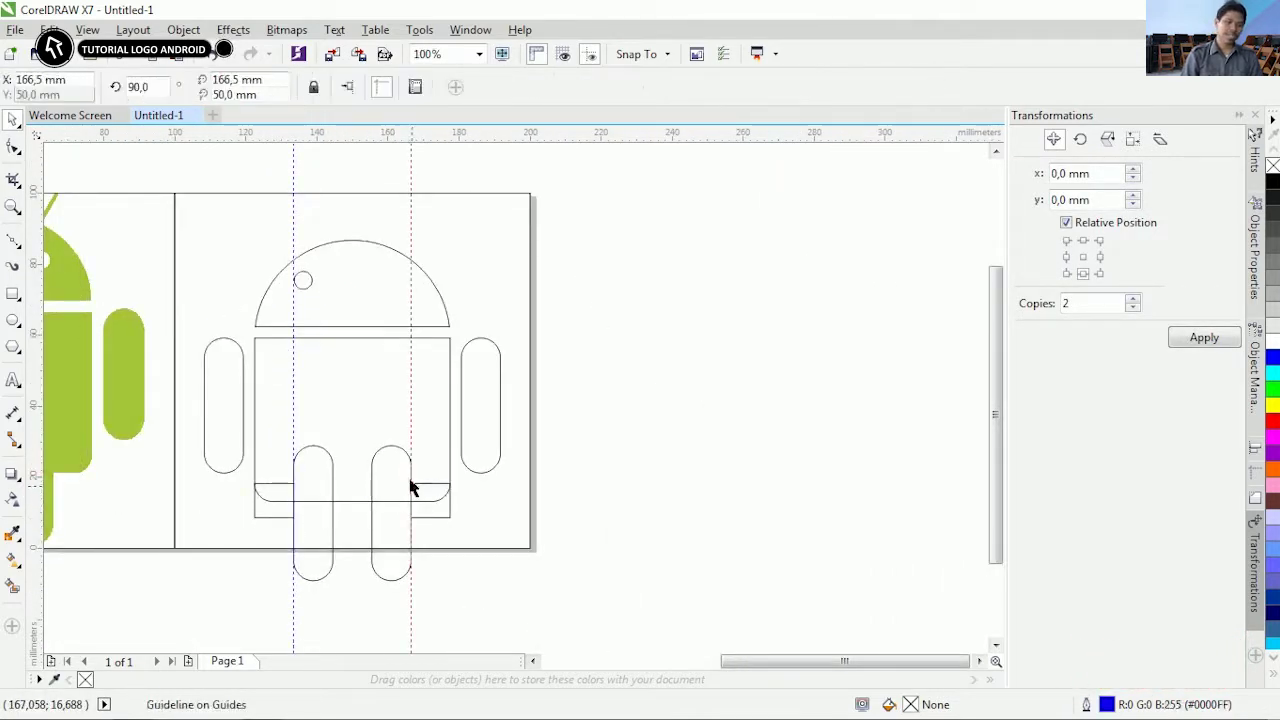
# Place a copy of the left eye circle level with it, just inside the right guideline
pyautogui.scroll(1, 349, 304)
pyautogui.click(253, 249)
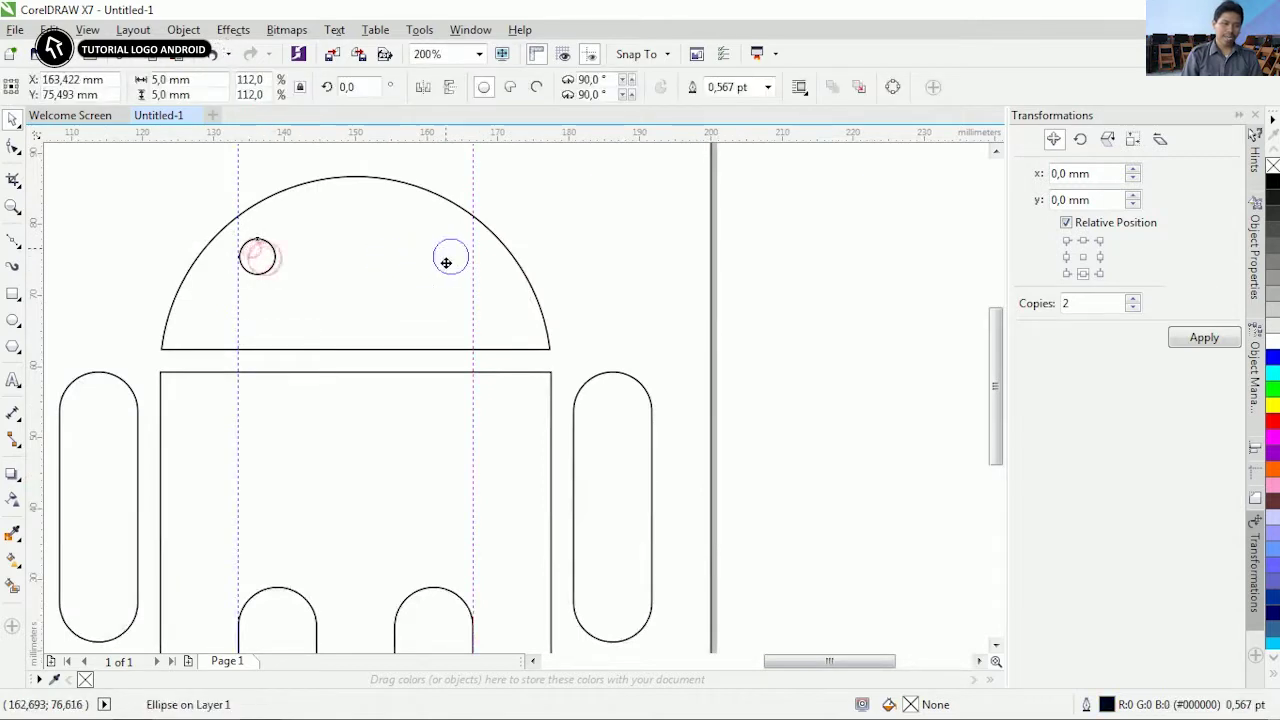
pyautogui.scroll(1, 448, 268)
pyautogui.scroll(-1, 329, 286)
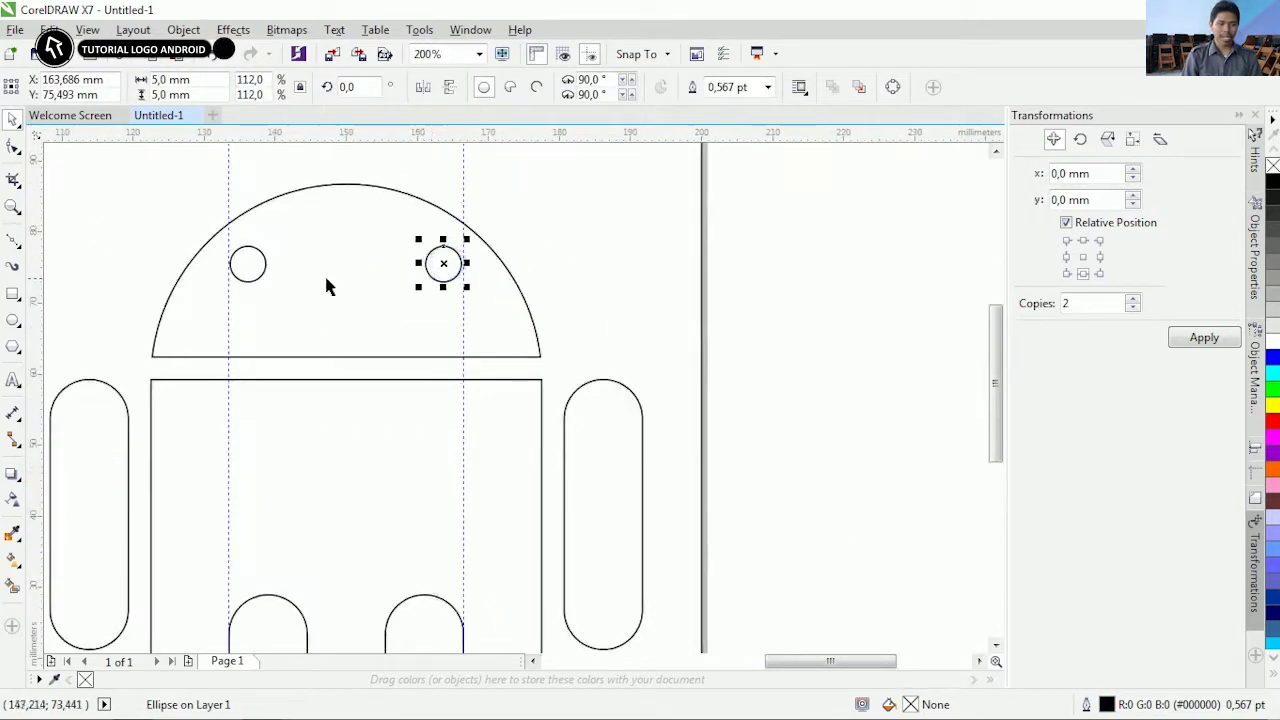
# Group the two eye circles and centre the group horizontally on the head at X 150 mm
pyautogui.keyDown('shift'); pyautogui.click(252, 262); pyautogui.keyUp('shift')
pyautogui.hotkey('ctrl', 'g')
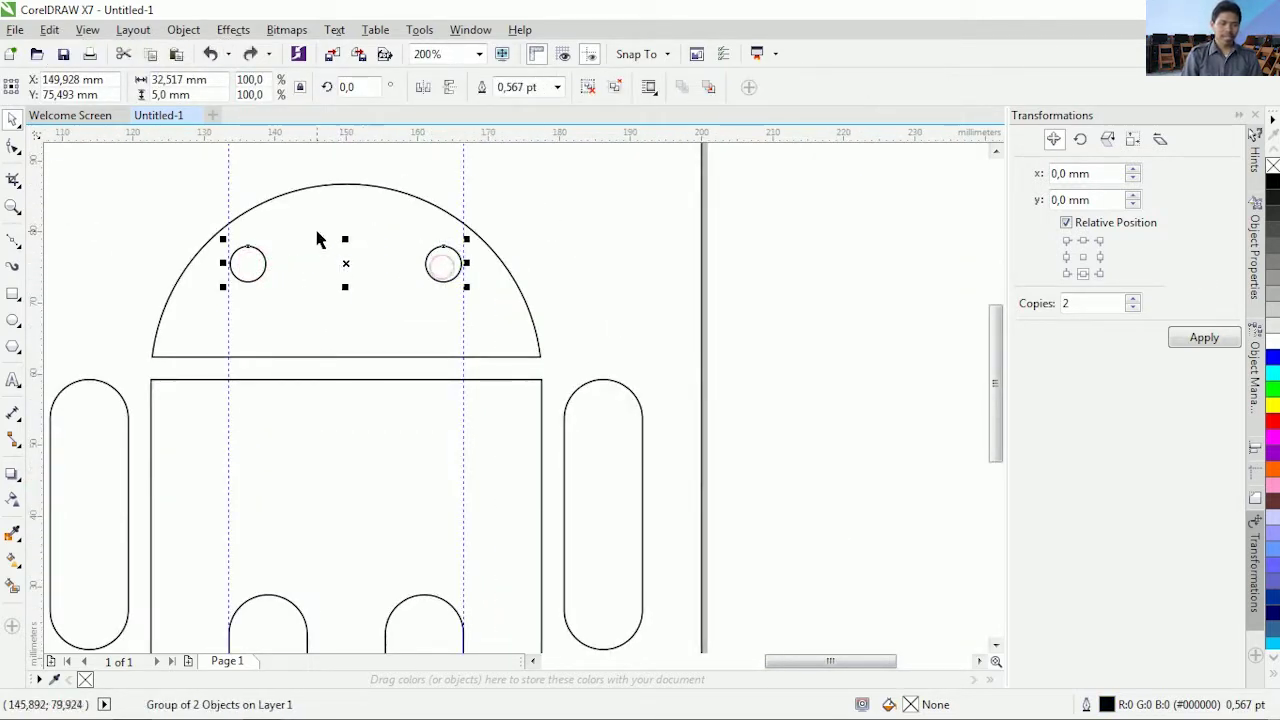
pyautogui.keyDown('shift'); pyautogui.click(322, 208); pyautogui.keyUp('shift')
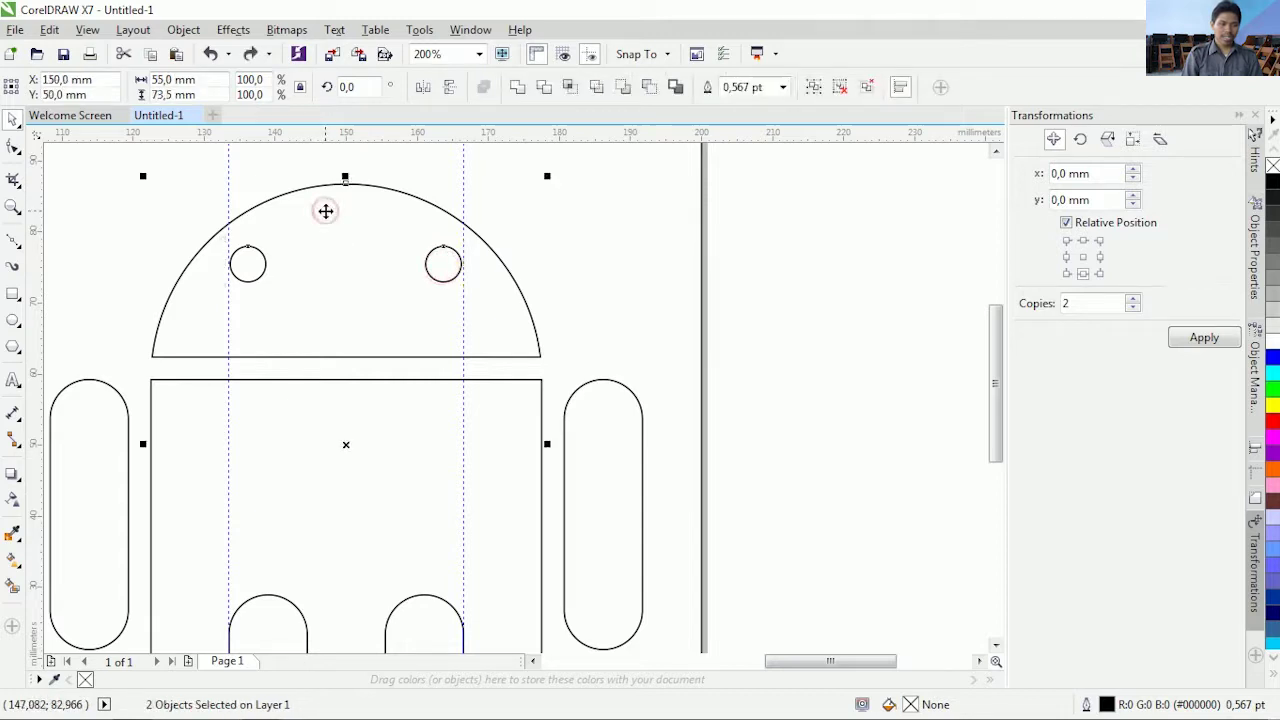
pyautogui.click(741, 302)
pyautogui.scroll(1, 252, 264)
# Move the eye group straight down by about 1 mm inside the head
pyautogui.click(254, 258)
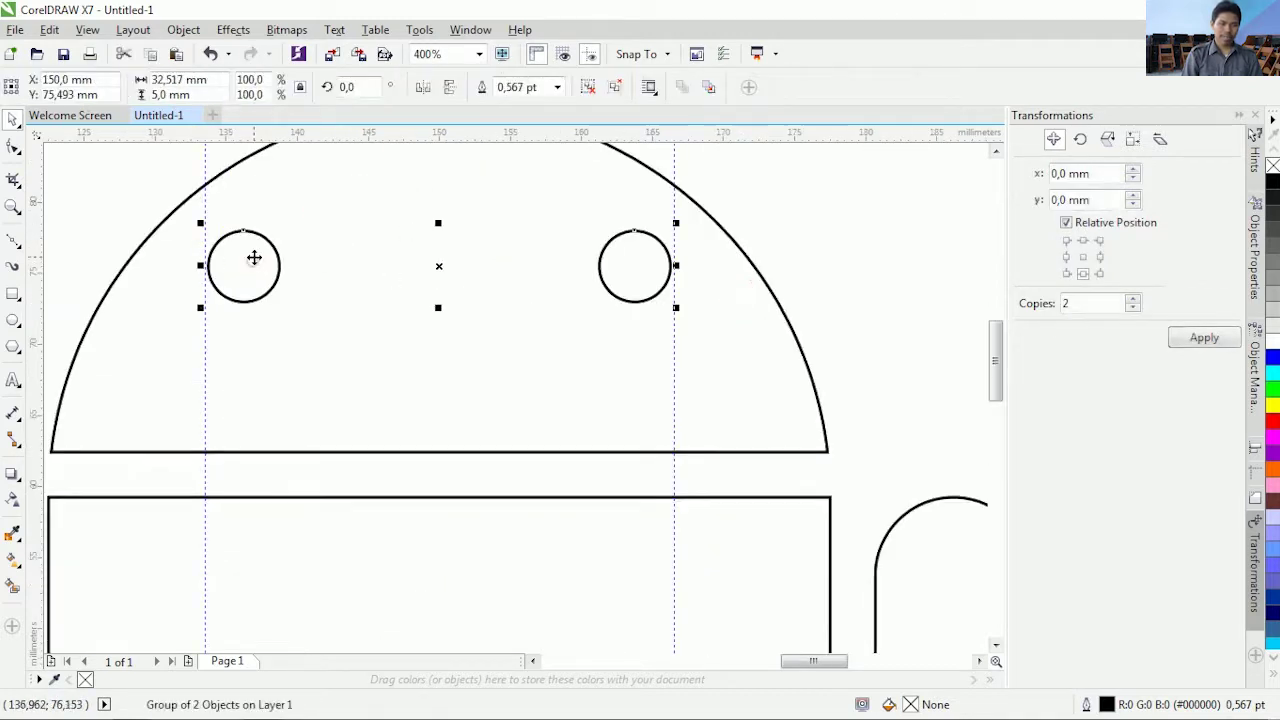
pyautogui.moveTo(257, 268); pyautogui.dragTo(258, 273)
pyautogui.scroll(-2, 473, 309)
pyautogui.scroll(2, 490, 247)
pyautogui.click(600, 278)
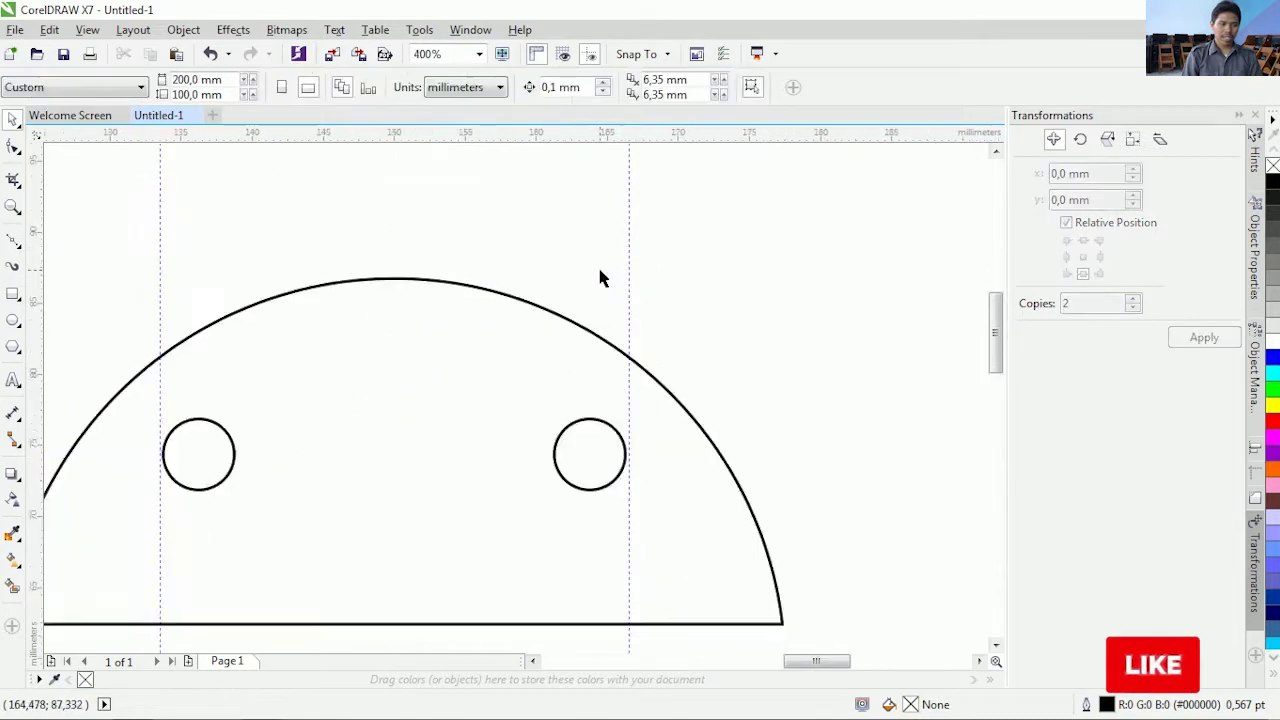
# Draw a horizontal straight line about 11 mm long on the head's lower edge and move it up to the head's upper-left curve
pyautogui.click(12, 245)
pyautogui.scroll(-1, 366, 314)
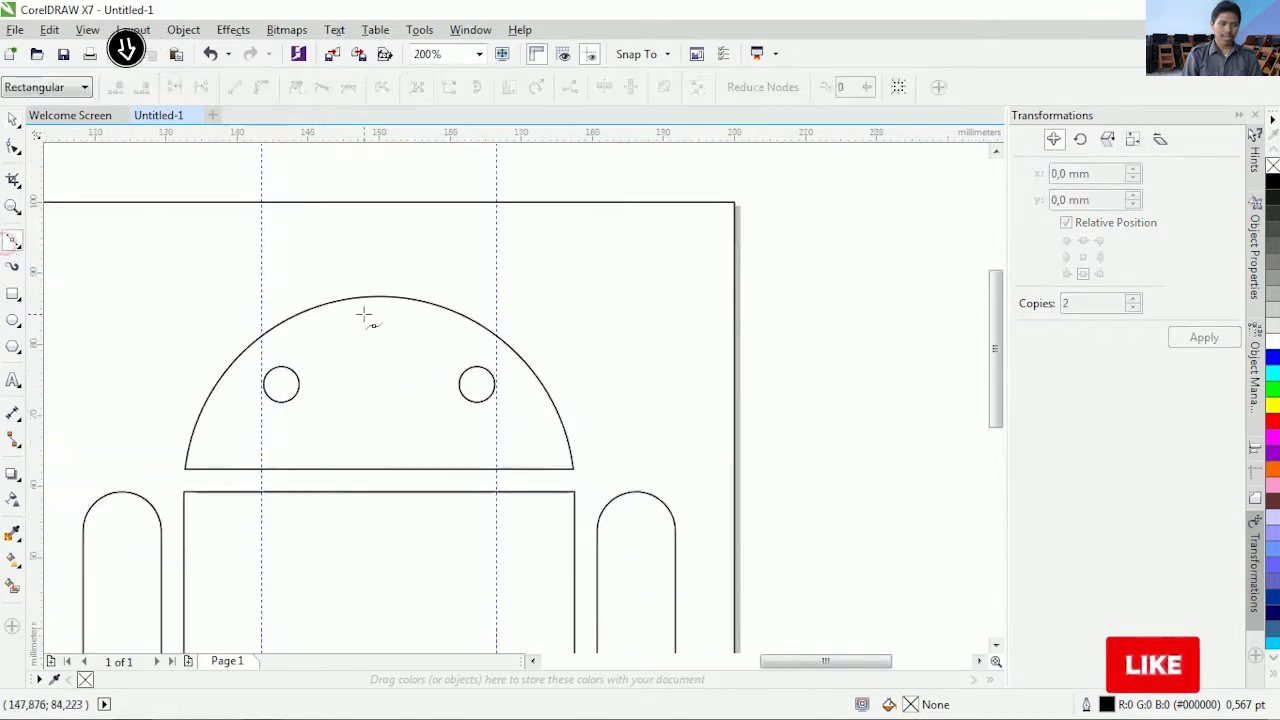
pyautogui.scroll(2, 263, 443)
pyautogui.scroll(-1, 237, 503)
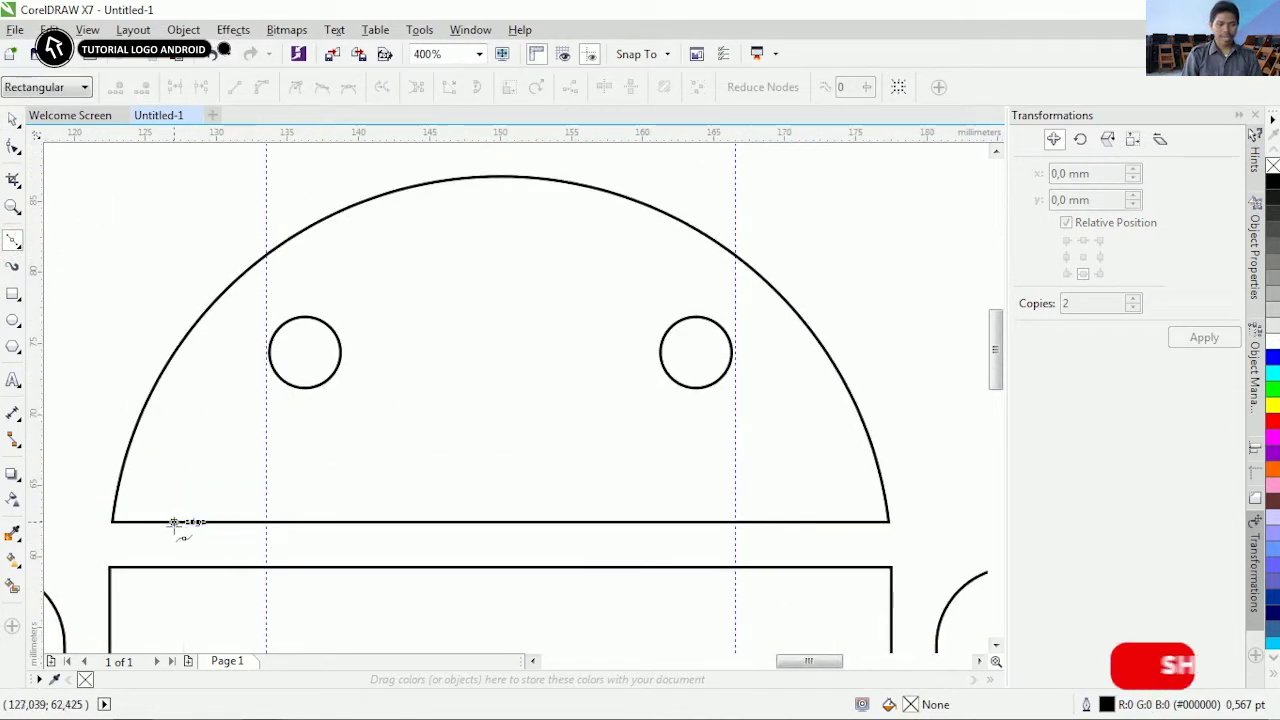
pyautogui.click(336, 522)
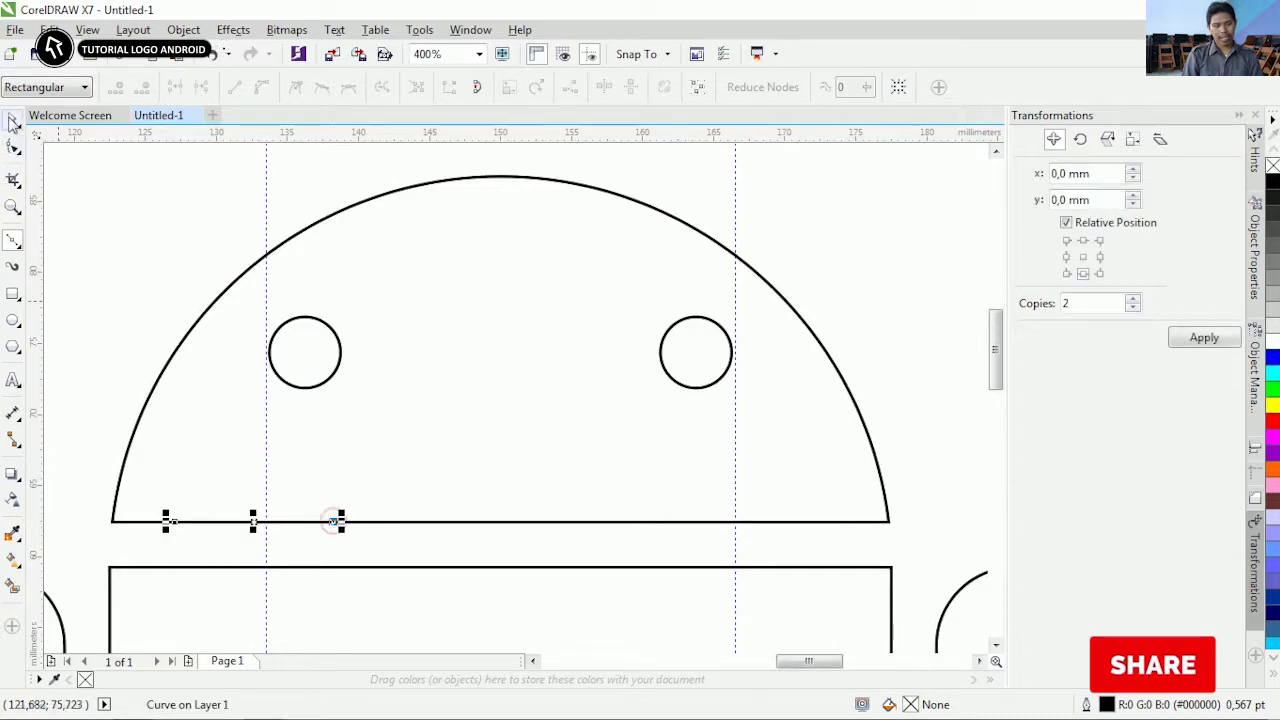
pyautogui.click(13, 122)
pyautogui.moveTo(253, 521); pyautogui.dragTo(259, 222)
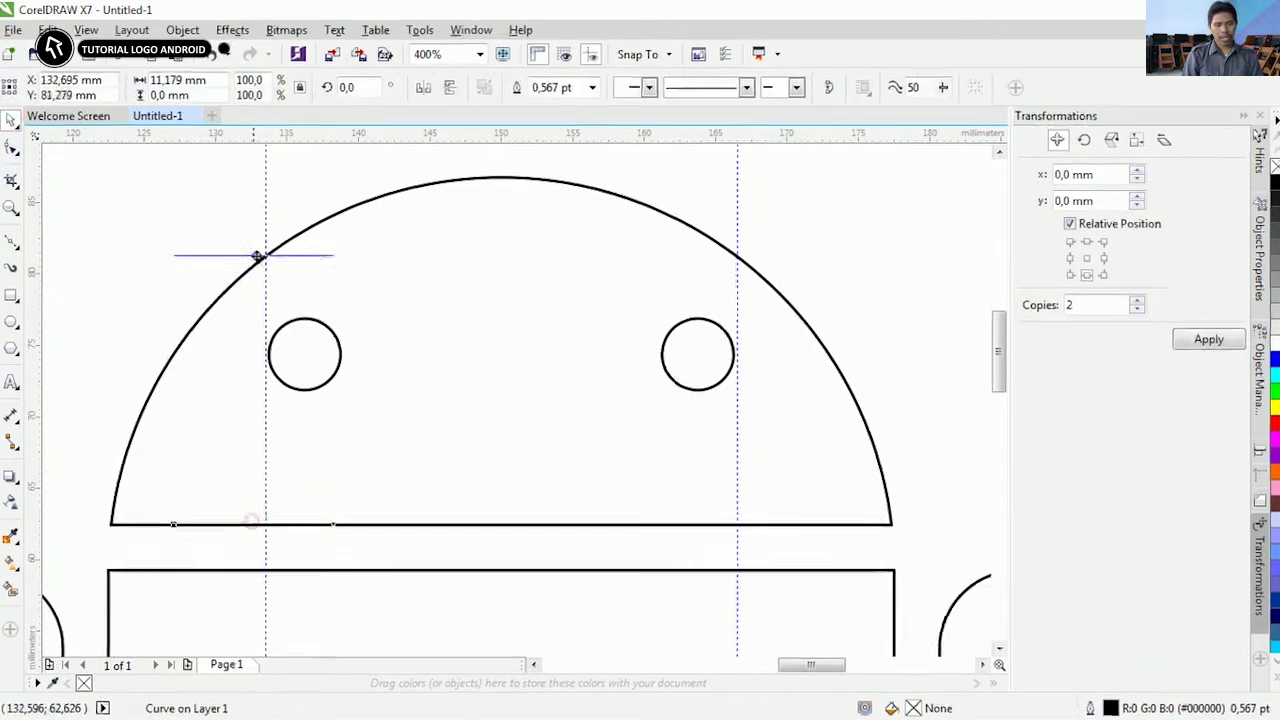
# Set the line's outline width to 3.0 pt and its rotation angle to 300 degrees
pyautogui.click(592, 87)
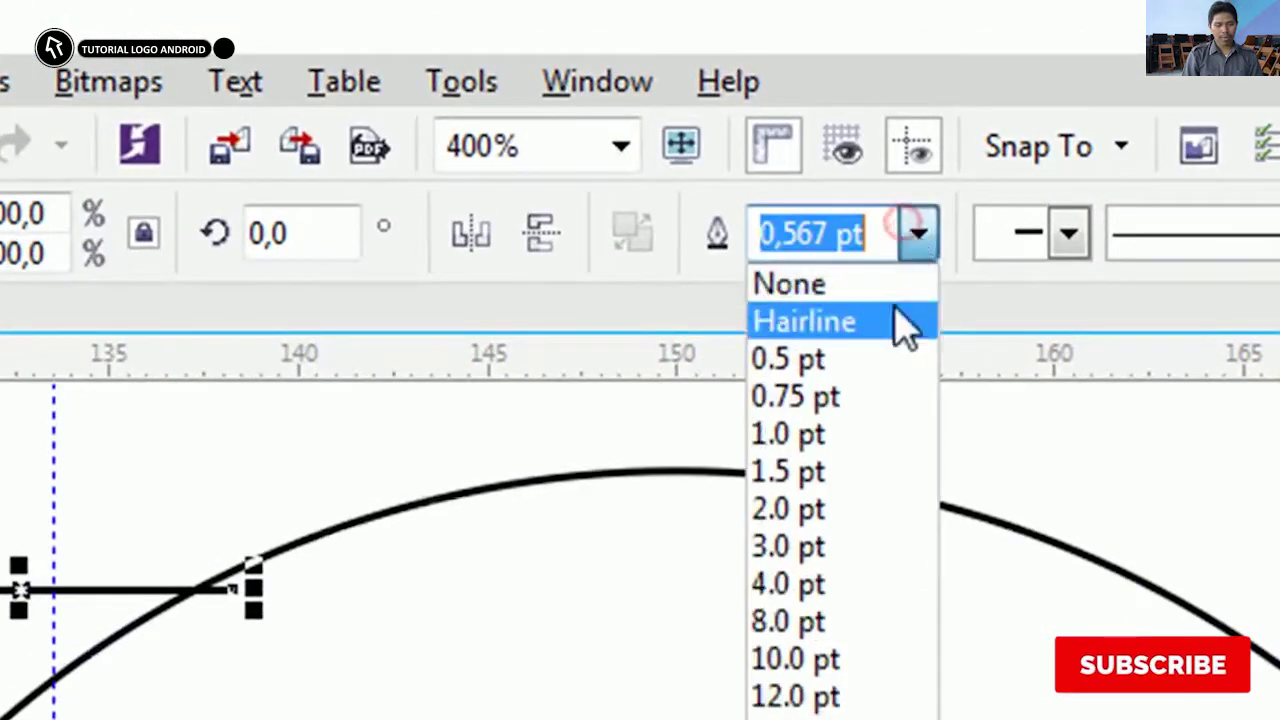
pyautogui.click(829, 545)
pyautogui.moveTo(320, 228); pyautogui.dragTo(258, 240)
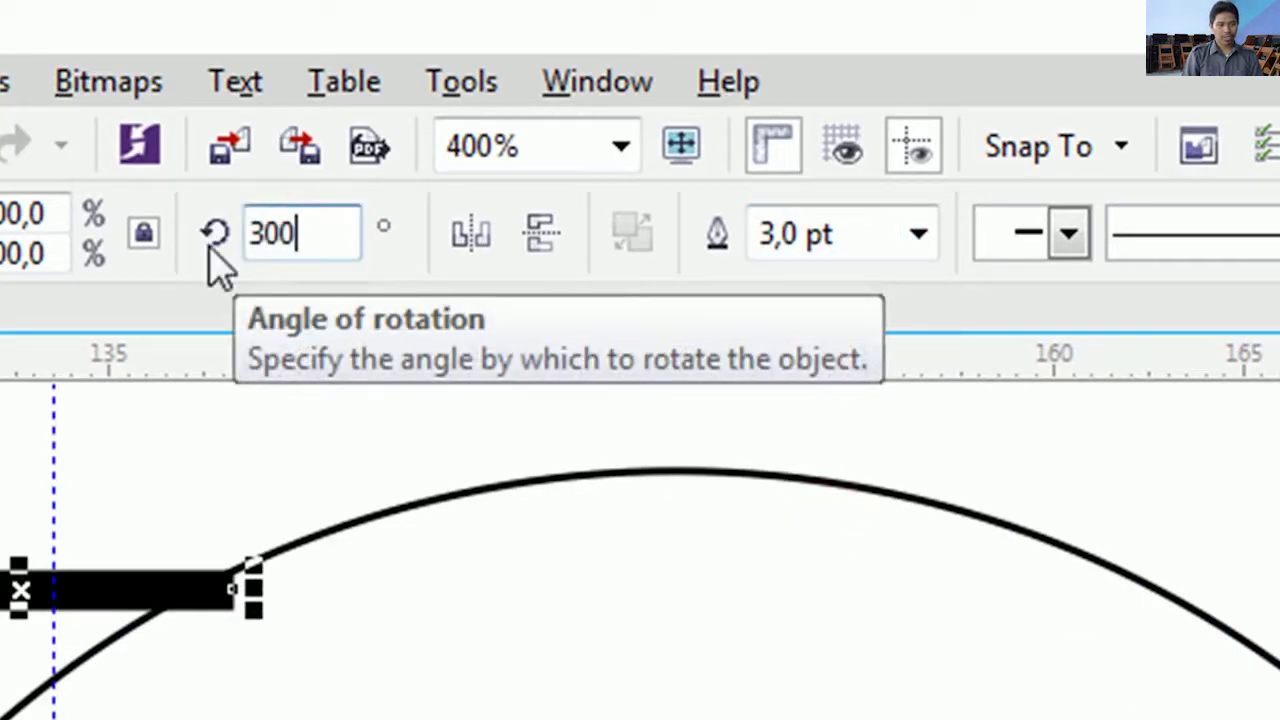
pyautogui.write('300')
pyautogui.press('Return')
pyautogui.scroll(-1, 431, 706)
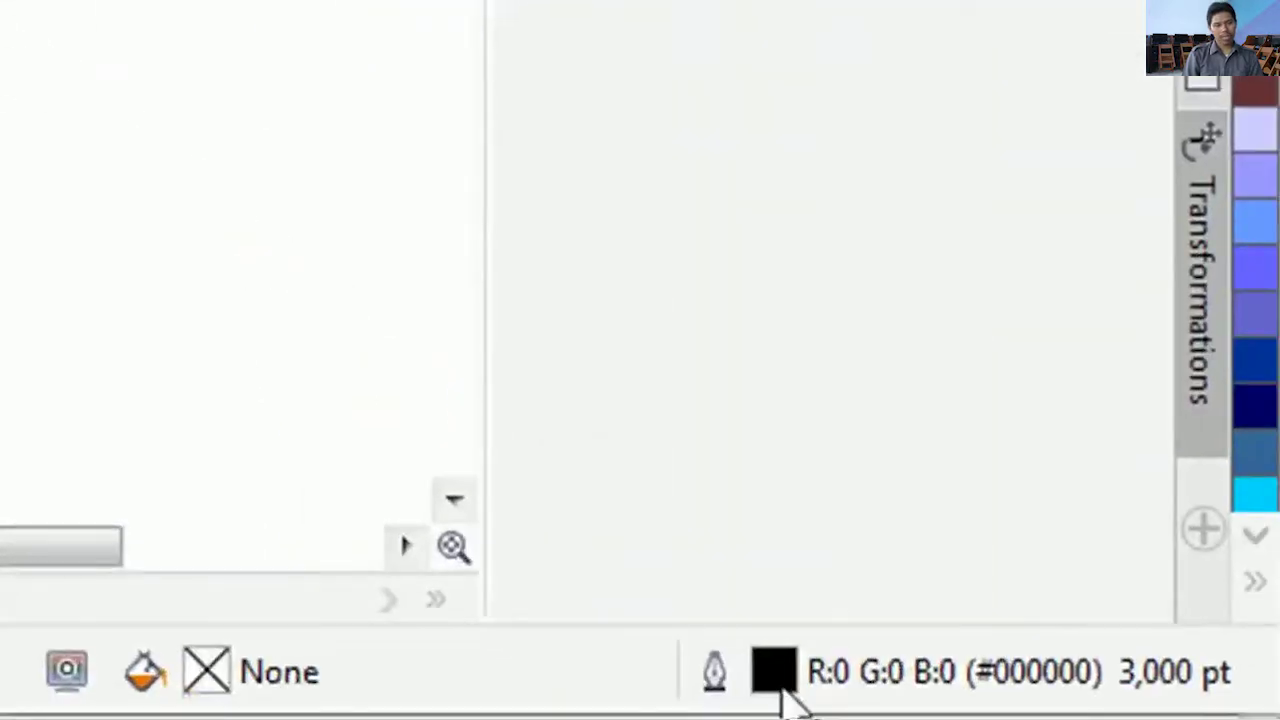
# Give the slanted line round corners and round line caps, and move it to cross the head's outline above the left eye
pyautogui.doubleClick(786, 676)
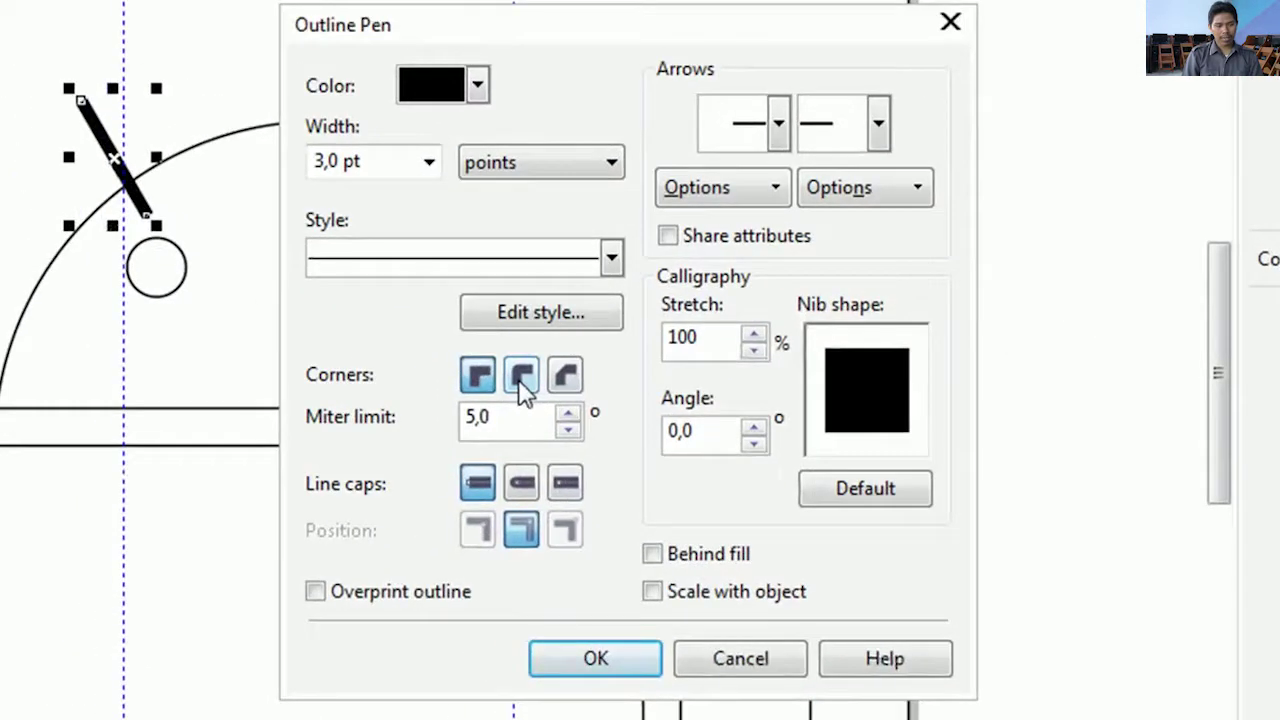
pyautogui.click(521, 384)
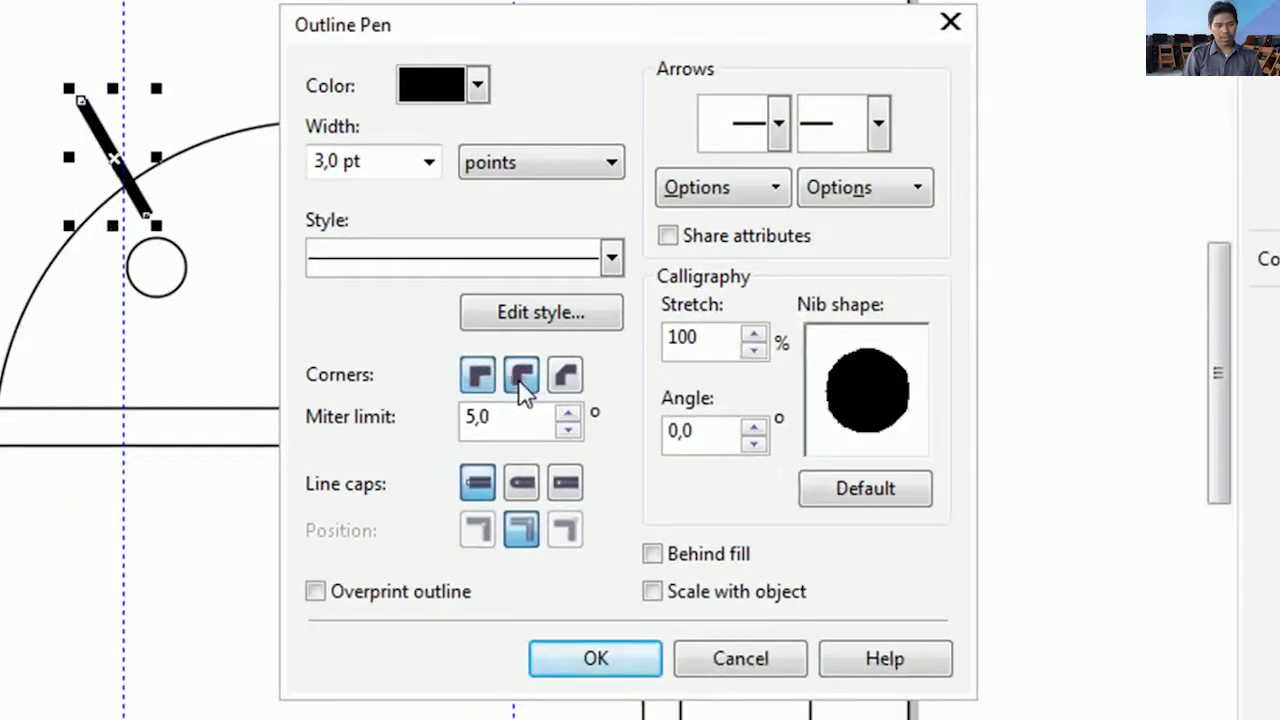
pyautogui.click(523, 484)
pyautogui.click(586, 654)
pyautogui.scroll(2, 117, 135)
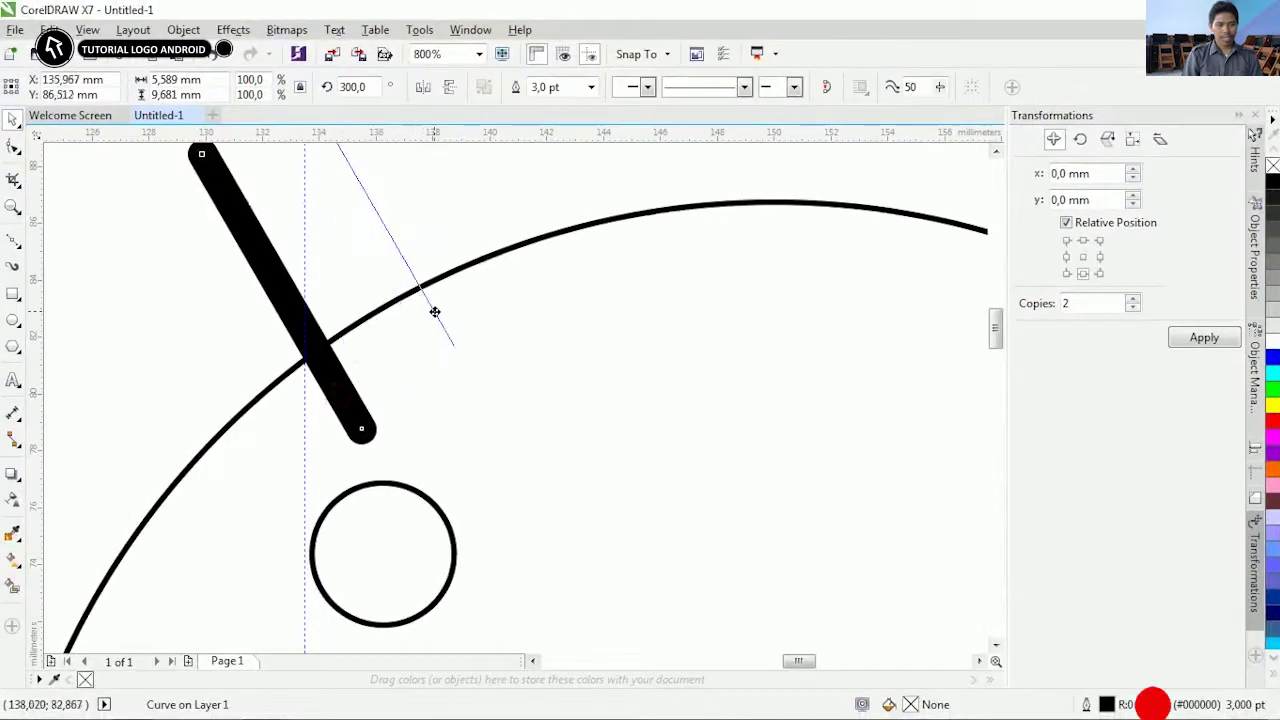
pyautogui.moveTo(435, 312); pyautogui.dragTo(435, 312)
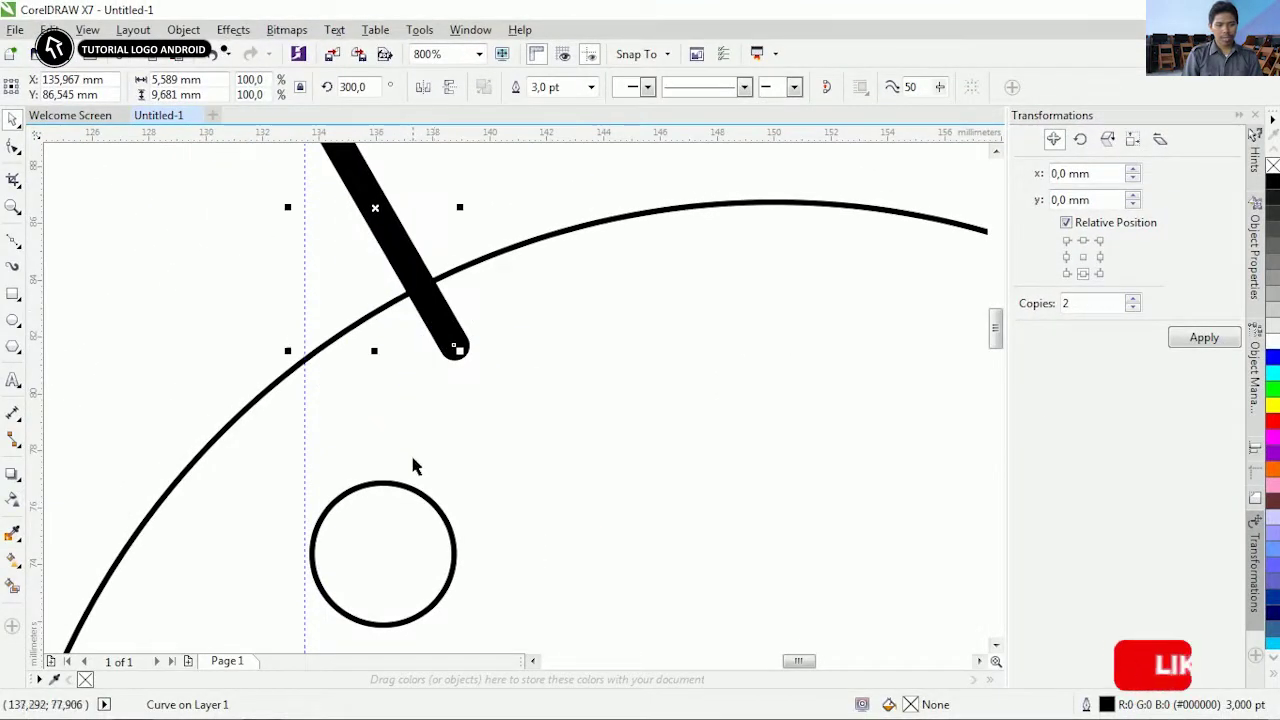
# Ungroup the two eye circles
pyautogui.scroll(-4, 411, 466)
pyautogui.click(587, 430)
pyautogui.rightClick(585, 424)
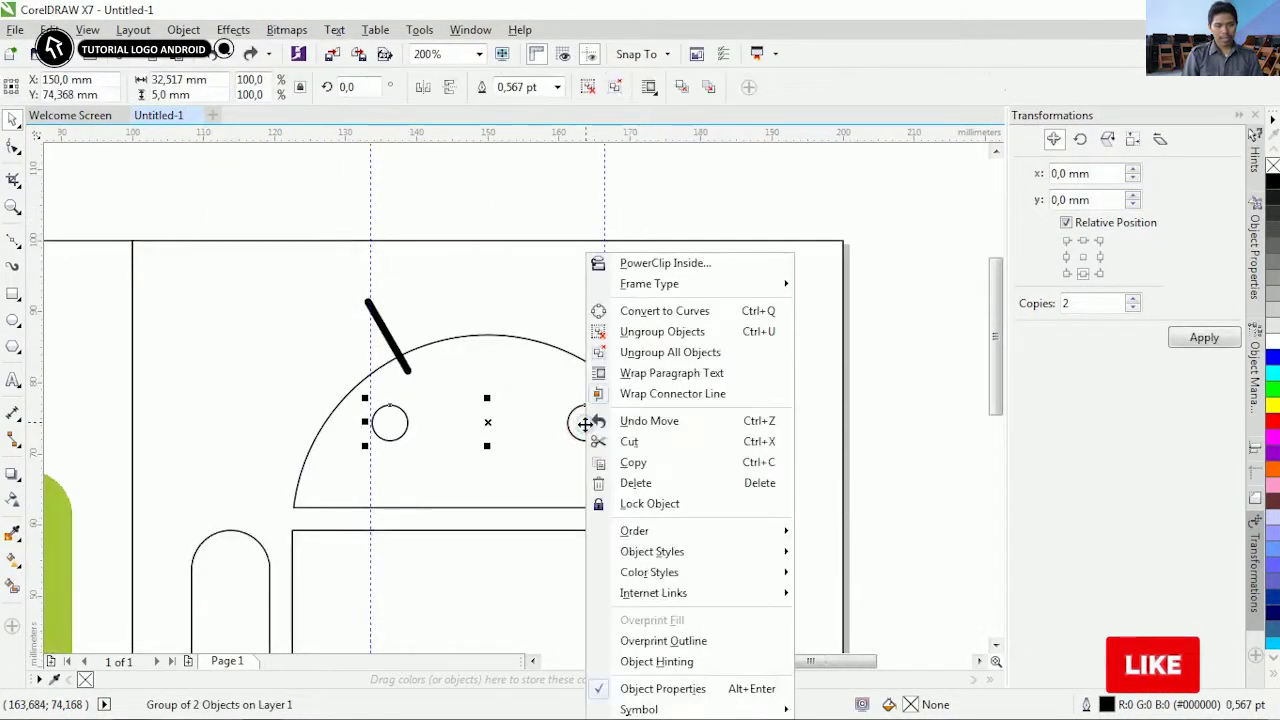
pyautogui.click(628, 336)
pyautogui.click(866, 378)
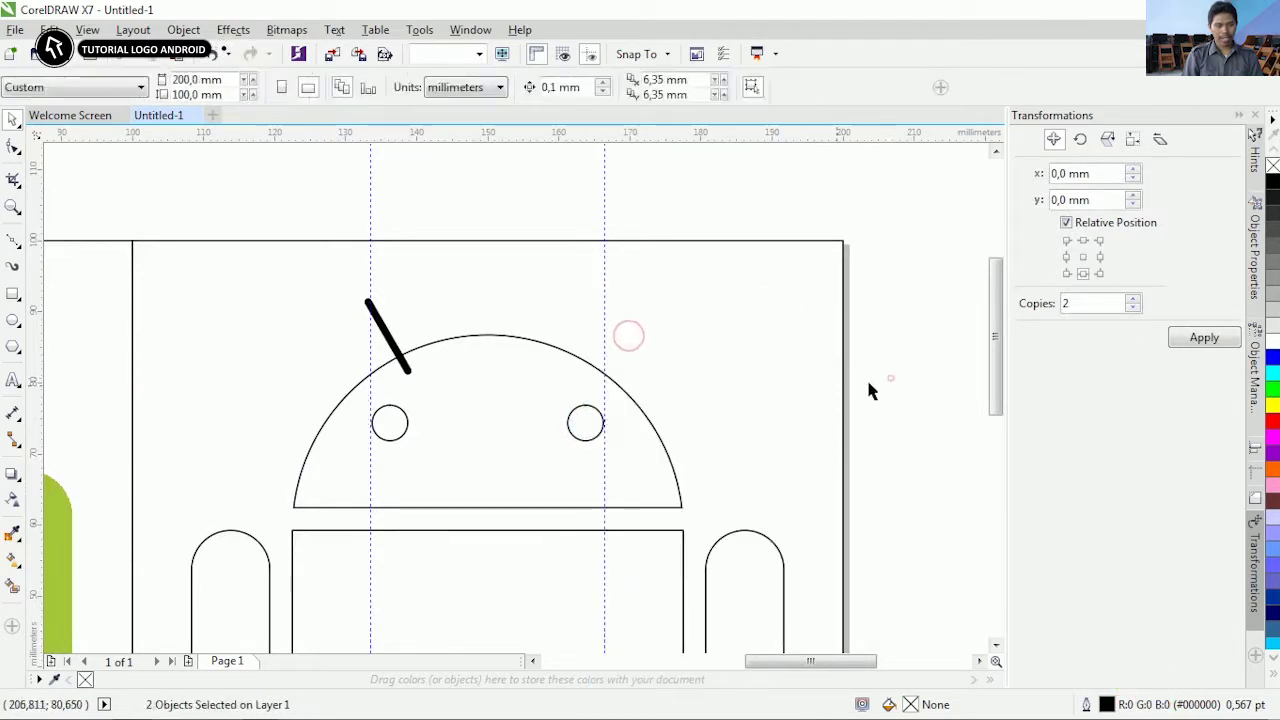
# Align the left antenna's vertical centre line with the centre of the left eye circle
pyautogui.scroll(2, 386, 366)
pyautogui.click(431, 378)
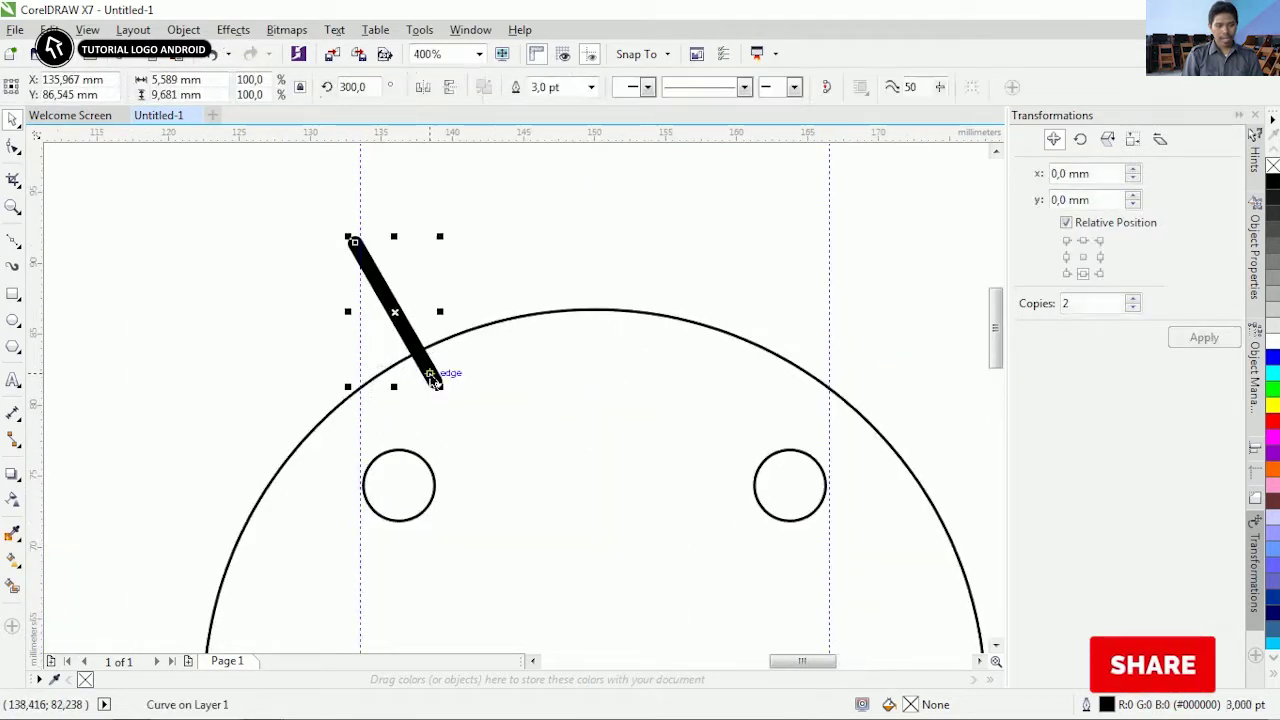
pyautogui.keyDown('shift'); pyautogui.click(424, 461); pyautogui.keyUp('shift')
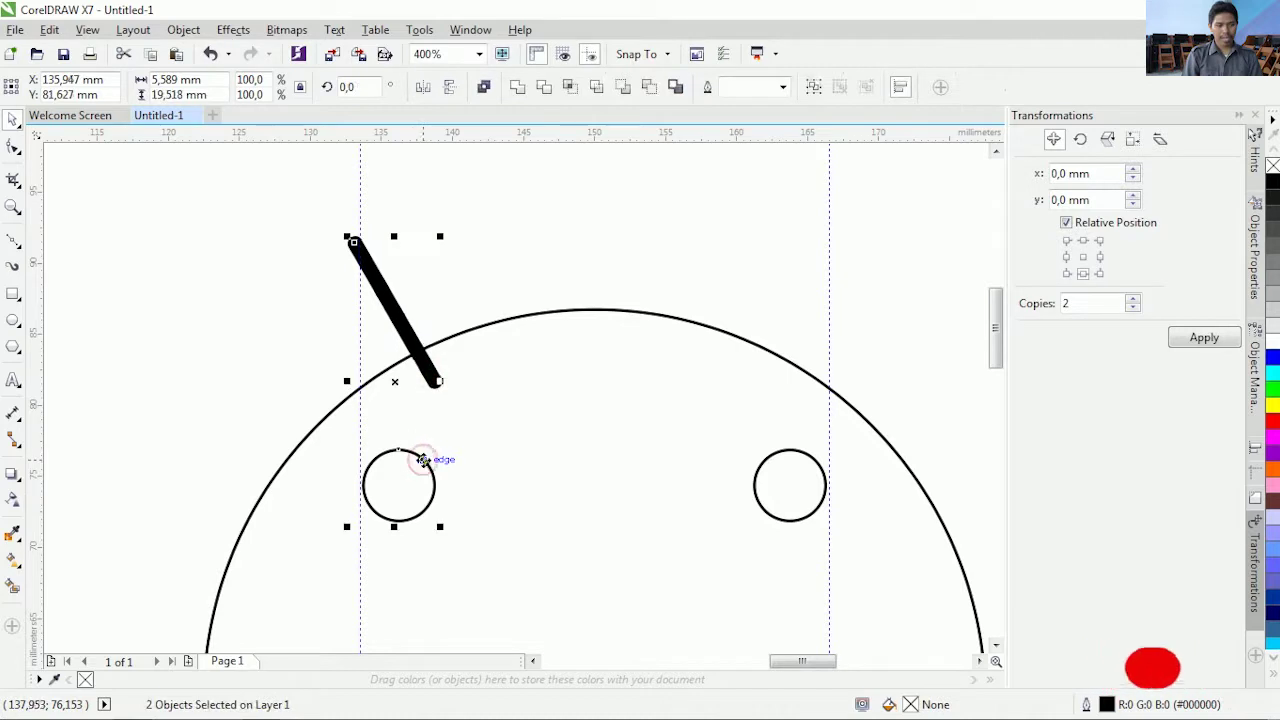
pyautogui.click(345, 354)
pyautogui.scroll(-1, 345, 354)
pyautogui.scroll(1, 345, 350)
# Place a horizontally mirrored copy of the antenna at the same height, centred above the right eye circle
pyautogui.click(383, 331)
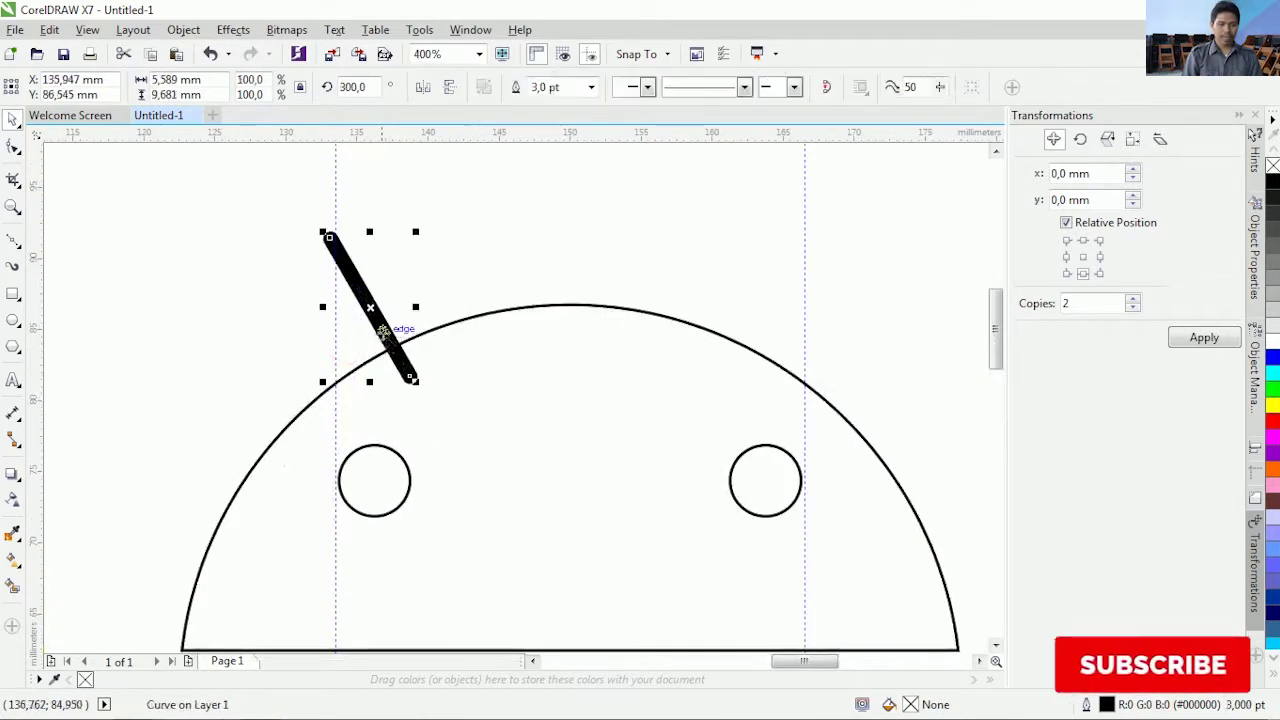
pyautogui.moveTo(697, 349); pyautogui.dragTo(695, 349)
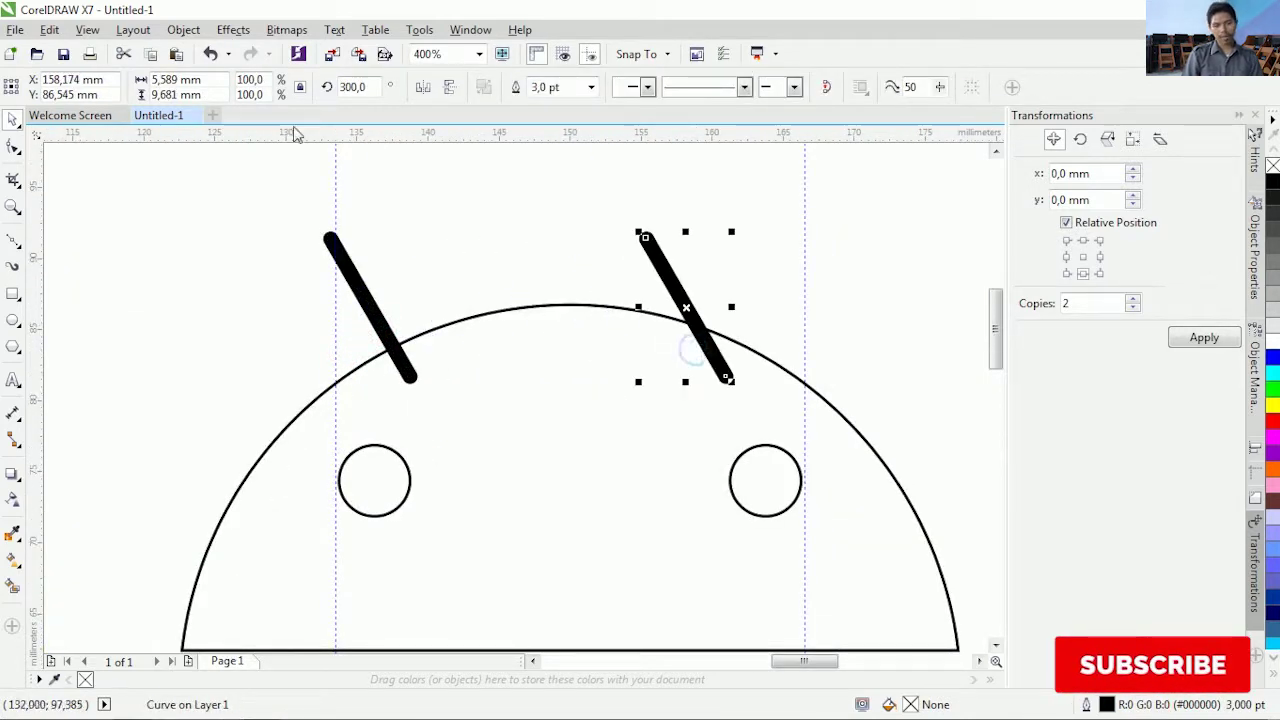
pyautogui.click(424, 87)
pyautogui.keyDown('shift'); pyautogui.click(737, 461); pyautogui.keyUp('shift')
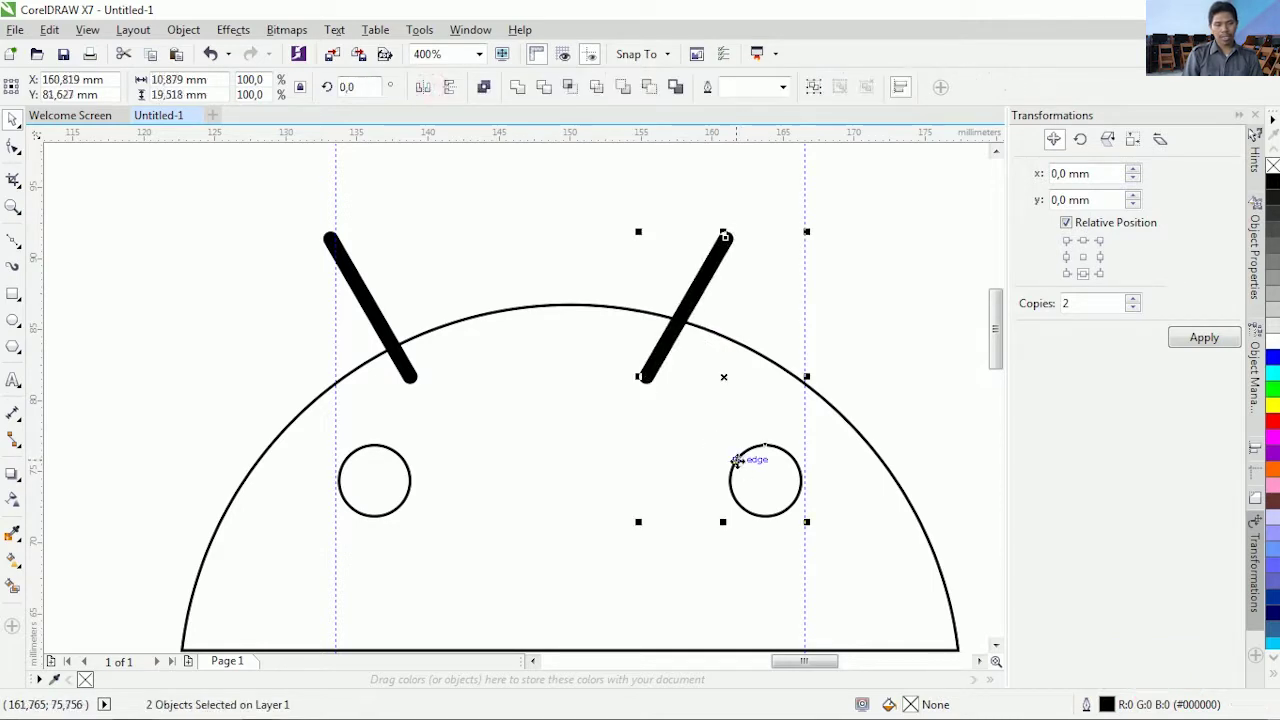
pyautogui.press('c')
pyautogui.scroll(-1, 516, 340)
pyautogui.click(975, 375)
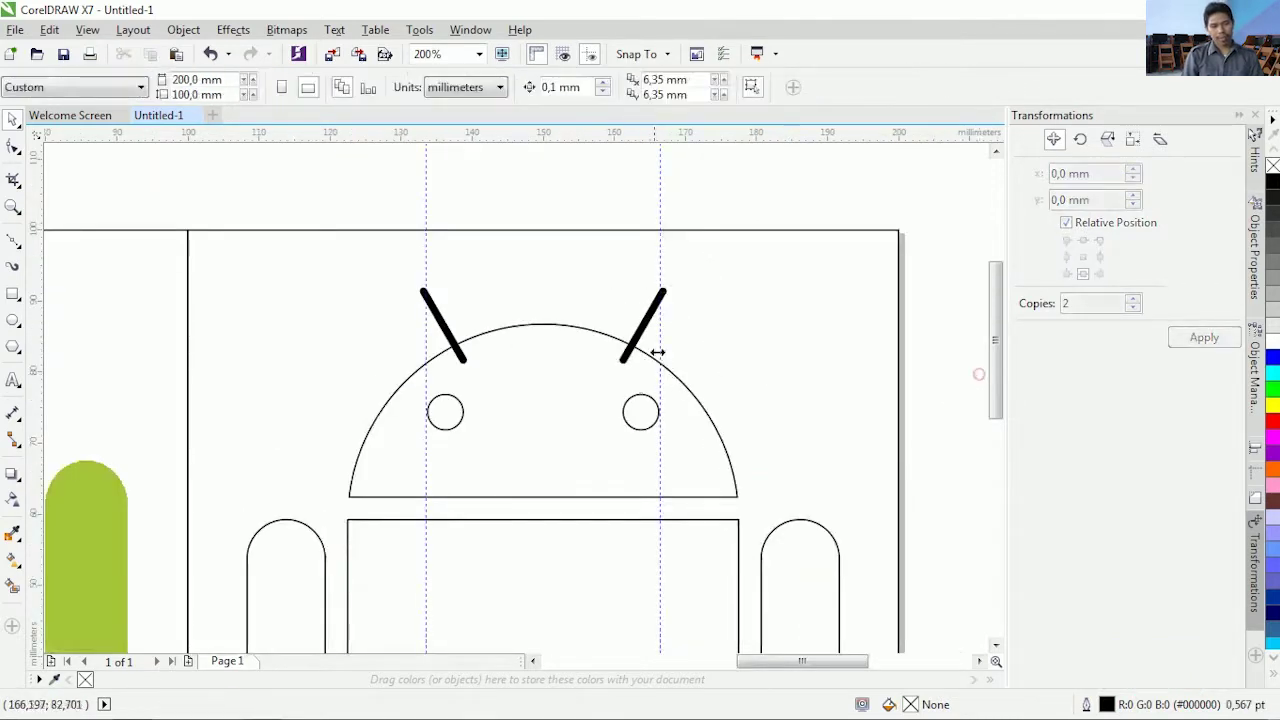
# Convert both antennae's outlines to objects and weld them to the head
pyautogui.scroll(1, 640, 333)
pyautogui.click(640, 333)
pyautogui.keyDown('shift'); pyautogui.click(245, 320); pyautogui.keyUp('shift')
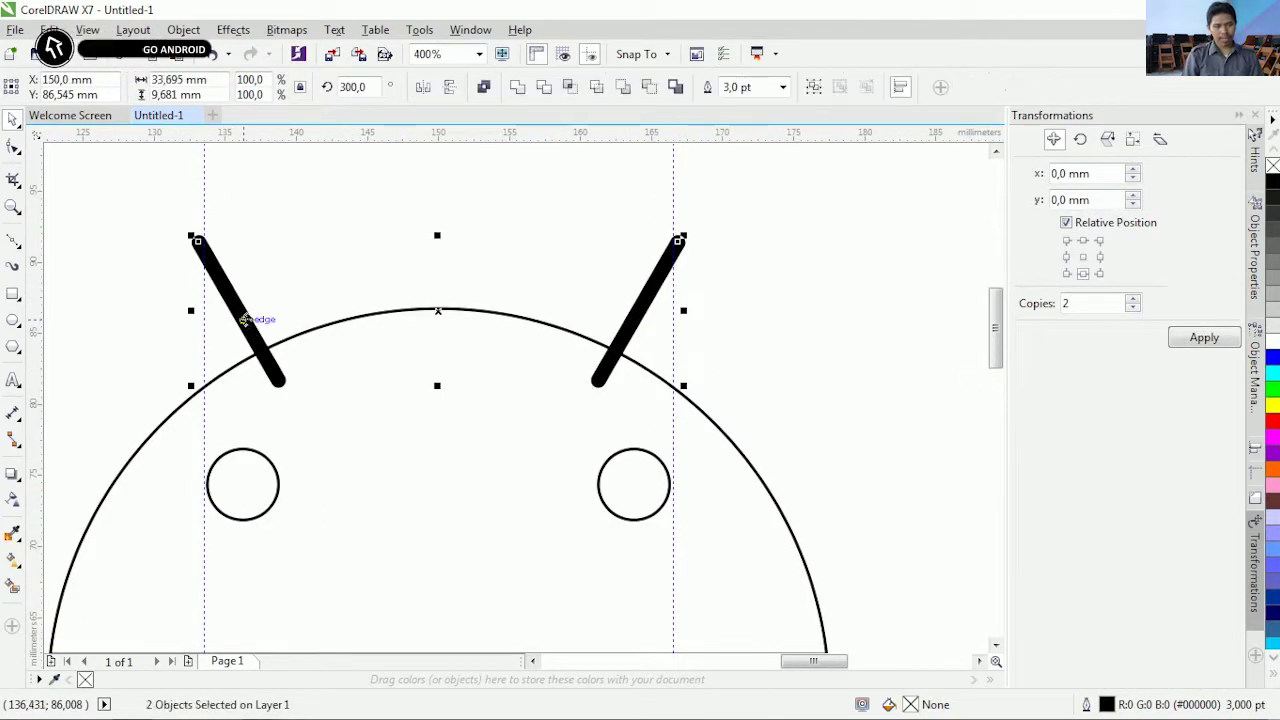
pyautogui.scroll(-1, 320, 345)
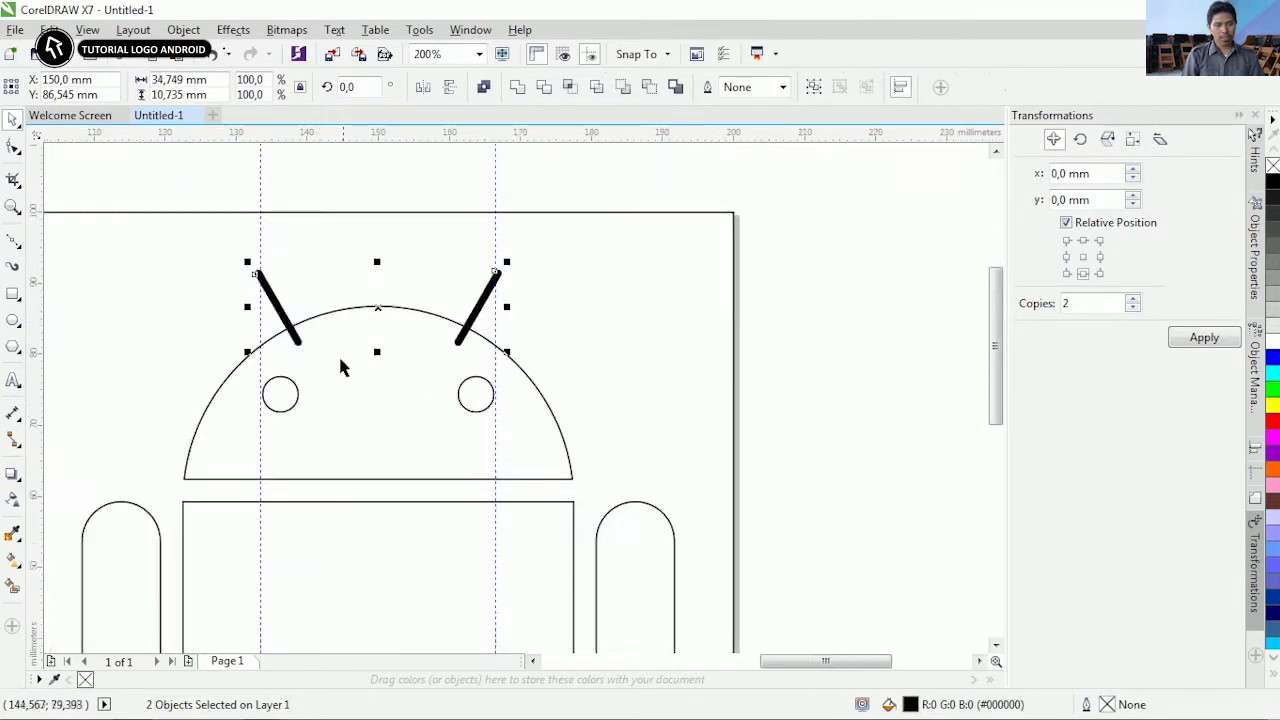
pyautogui.keyDown('shift'); pyautogui.click(343, 367); pyautogui.keyUp('shift')
pyautogui.click(514, 88)
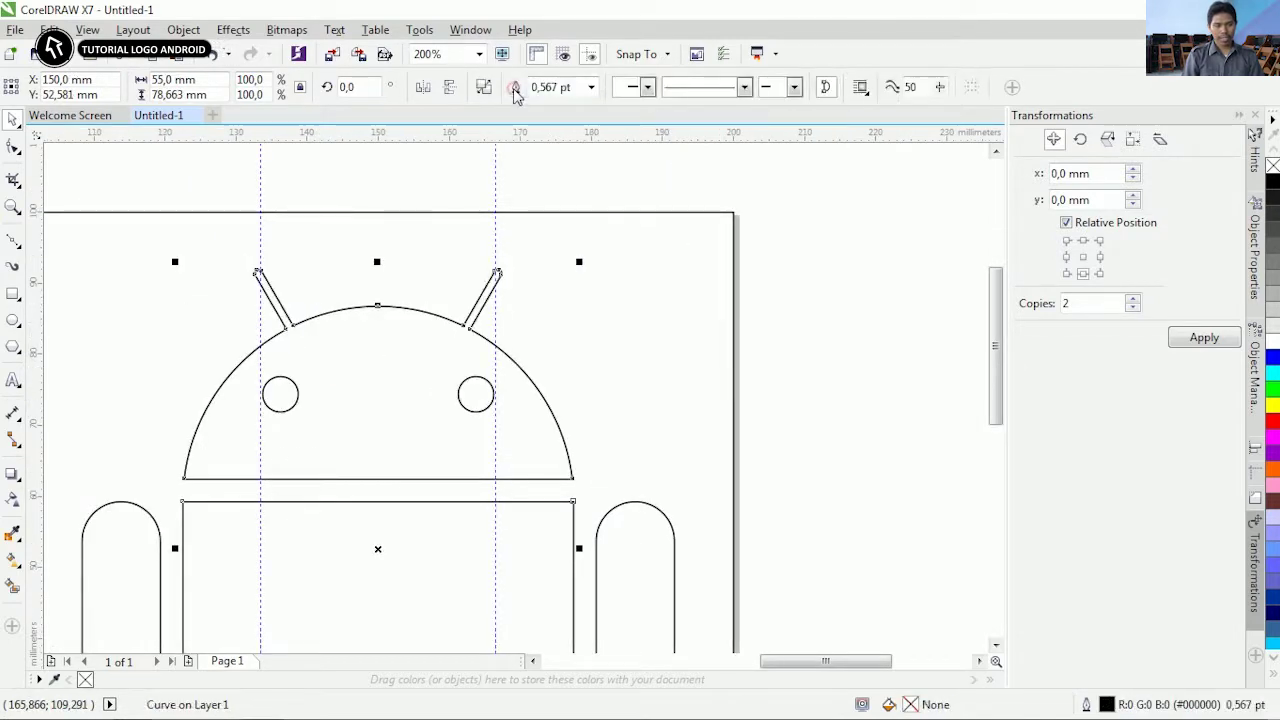
pyautogui.click(880, 366)
# Group the two eye circles and trim them out of the head shape
pyautogui.click(481, 396)
pyautogui.keyDown('shift'); pyautogui.click(283, 403); pyautogui.keyUp('shift')
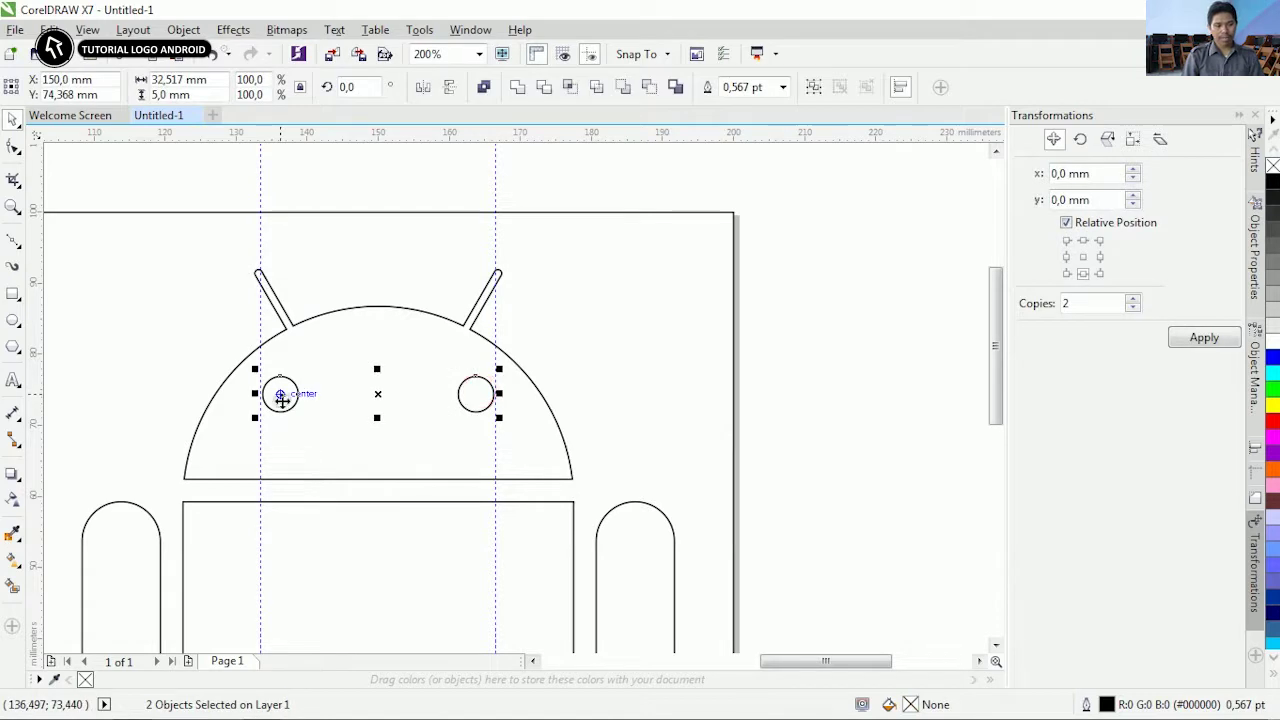
pyautogui.hotkey('ctrl', 'g')
pyautogui.keyDown('shift'); pyautogui.click(335, 349); pyautogui.keyUp('shift')
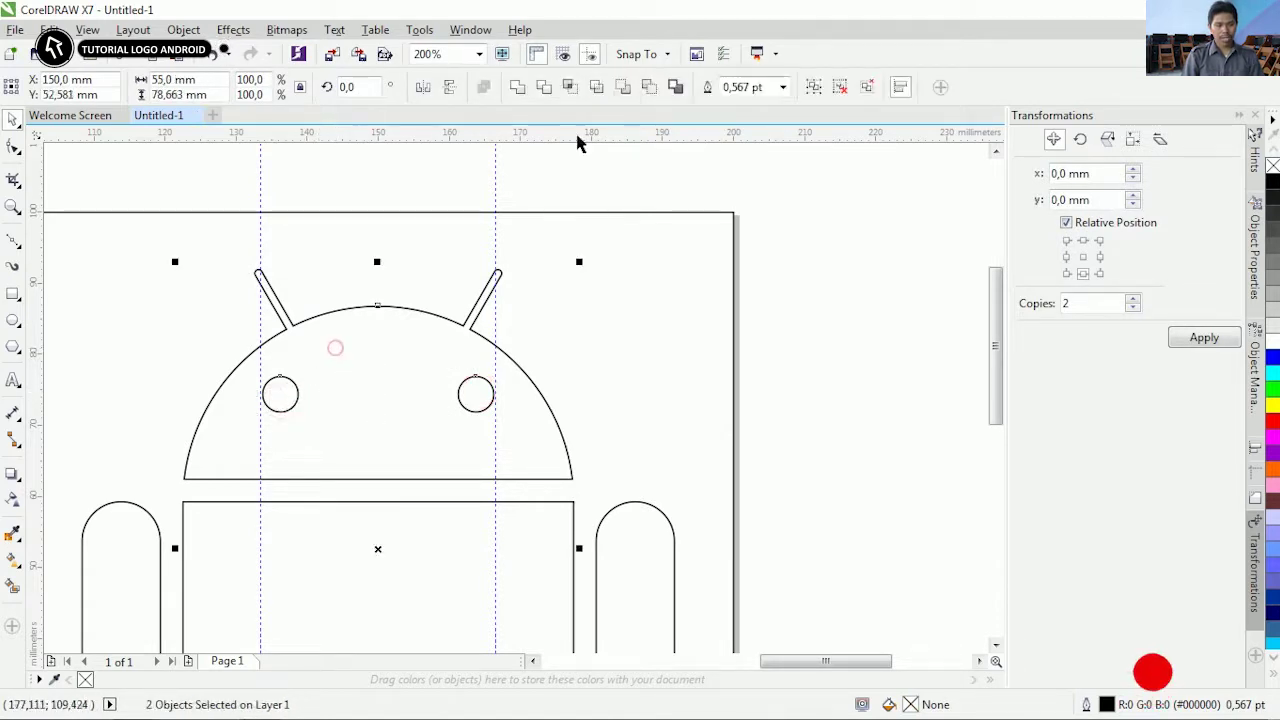
pyautogui.click(543, 90)
# Delete the leftover eye circle group from the head
pyautogui.click(822, 339)
pyautogui.moveTo(476, 412); pyautogui.dragTo(548, 347)
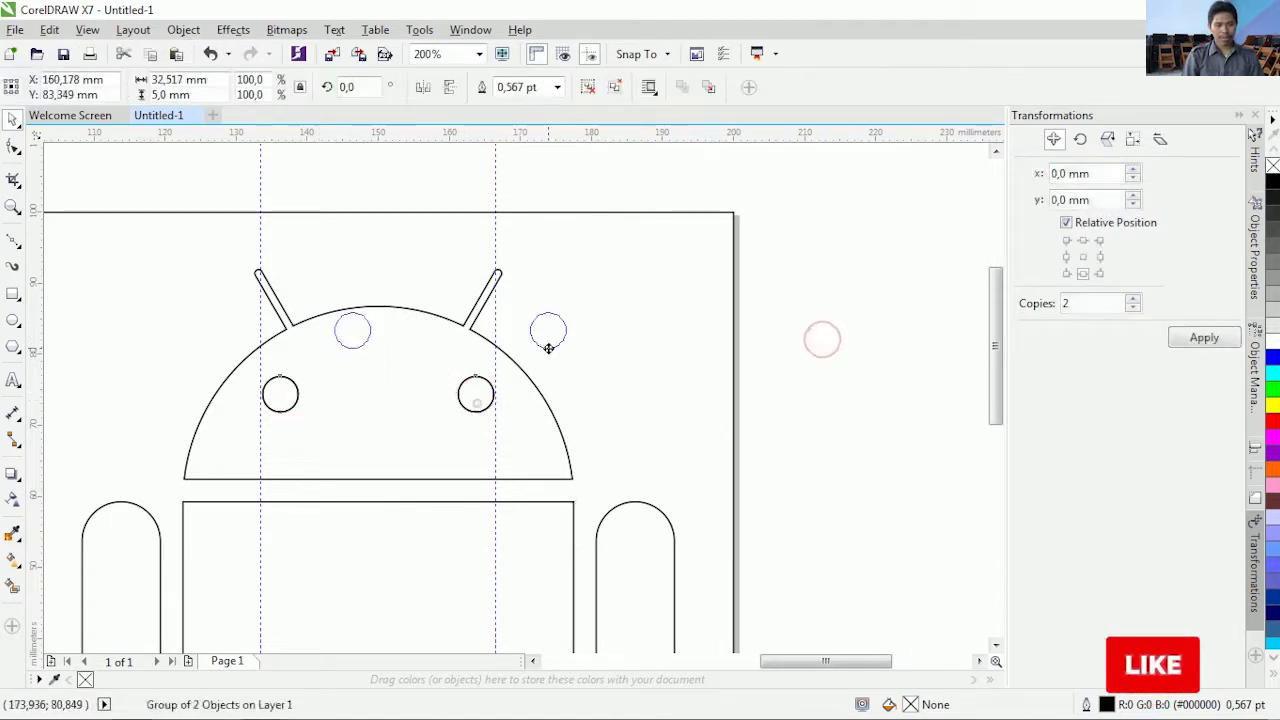
pyautogui.press('Delete')
# Weld the two rounded legs to the body
pyautogui.scroll(-1, 548, 348)
pyautogui.scroll(1, 498, 625)
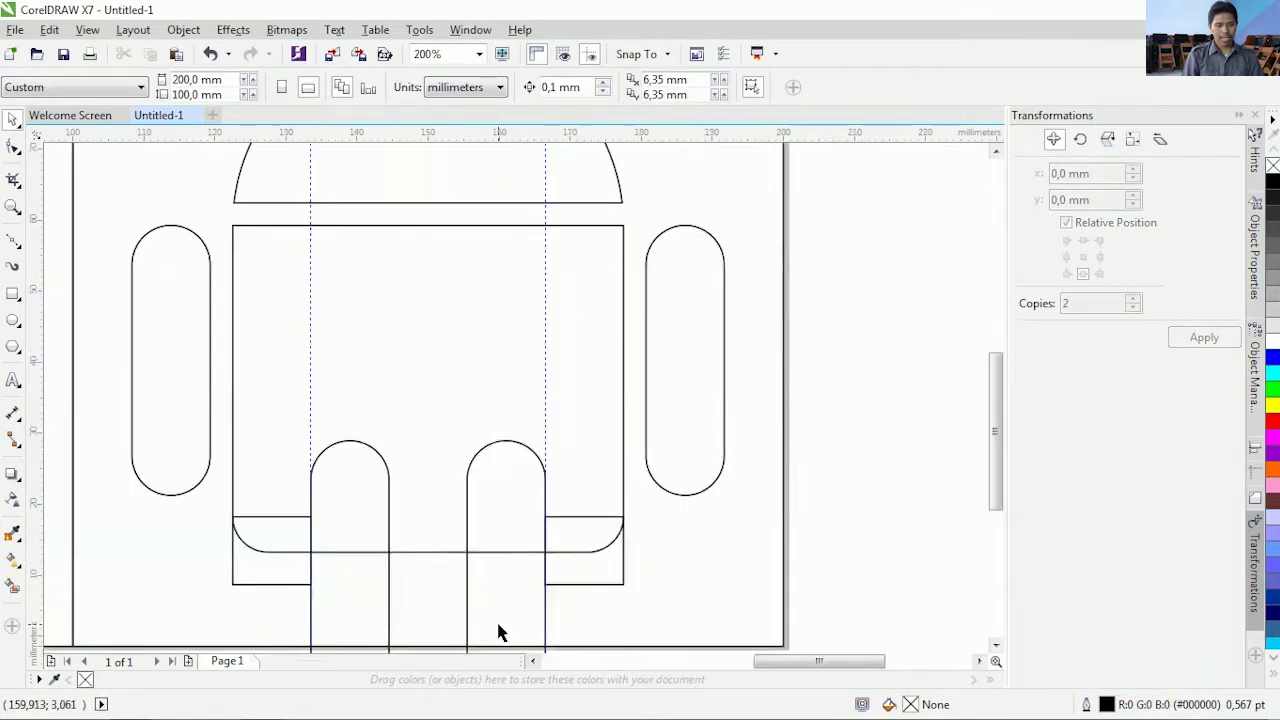
pyautogui.scroll(-1, 526, 438)
pyautogui.scroll(3, 518, 500)
pyautogui.click(509, 551)
pyautogui.keyDown('shift'); pyautogui.click(357, 546); pyautogui.keyUp('shift')
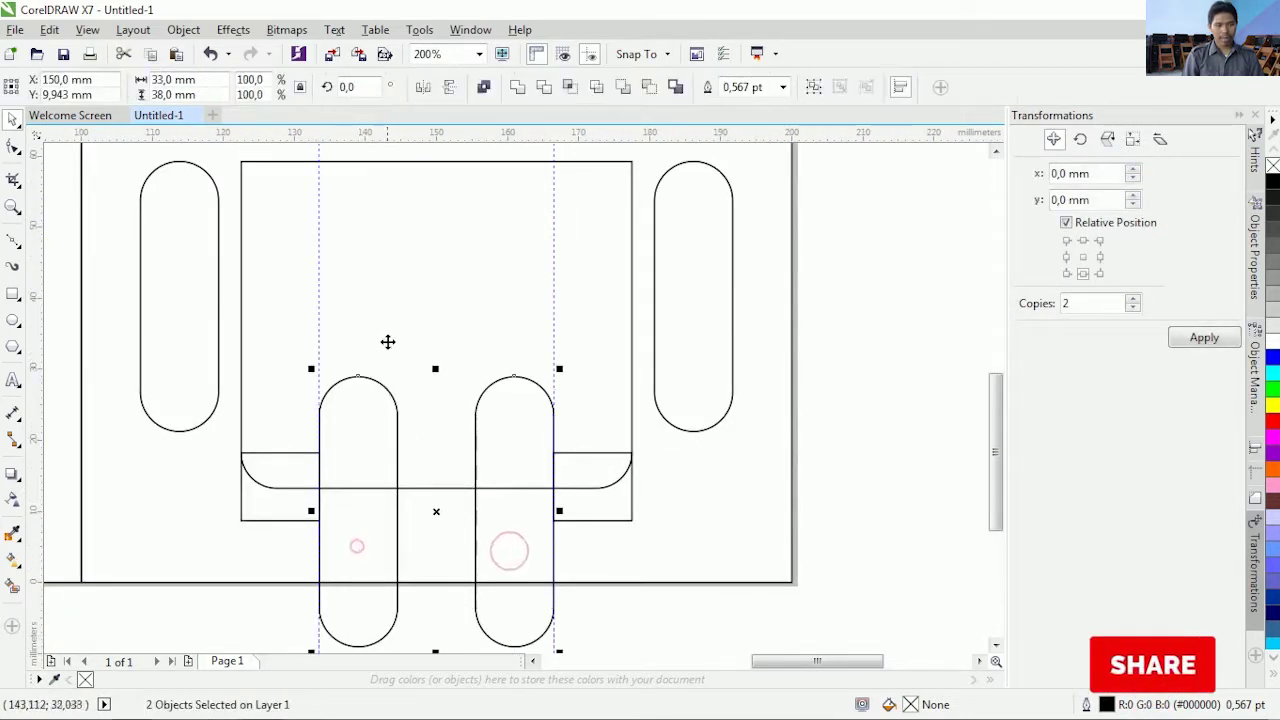
pyautogui.click(518, 88)
pyautogui.click(634, 564)
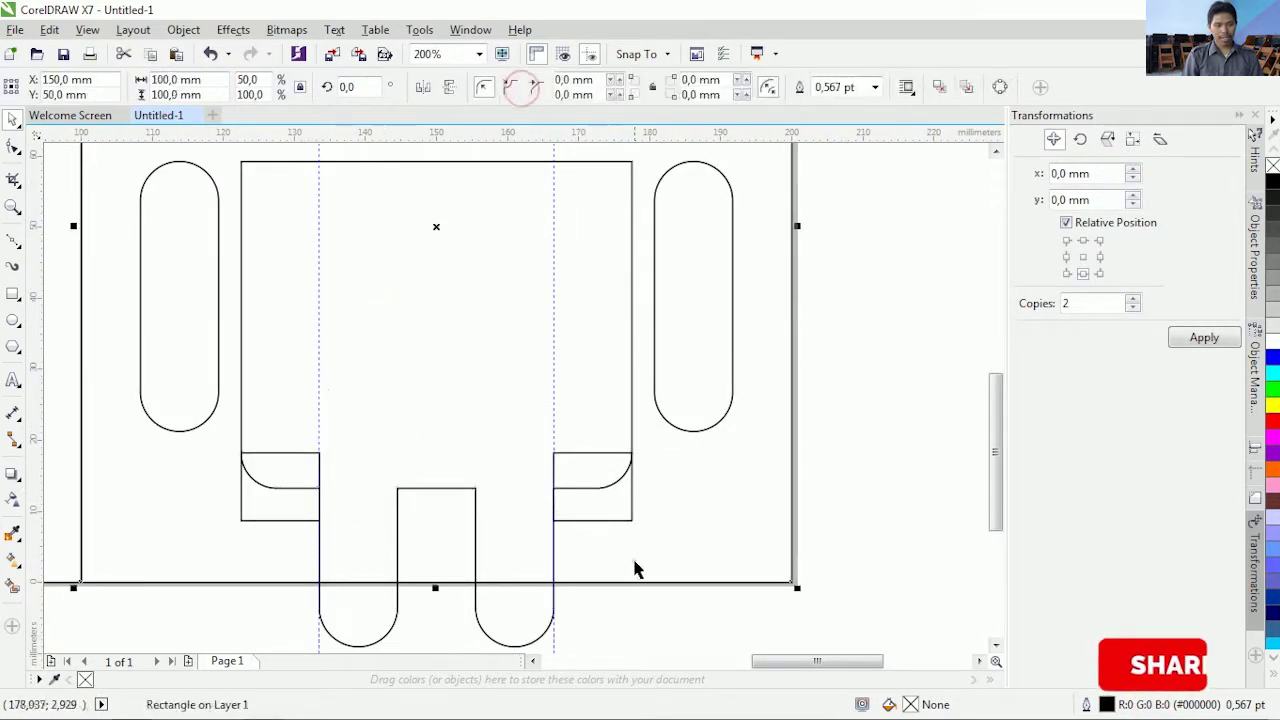
# Delete the two leftover rectangles at the body's lower corners beside the legs
pyautogui.click(616, 521)
pyautogui.press('Delete')
pyautogui.click(275, 519)
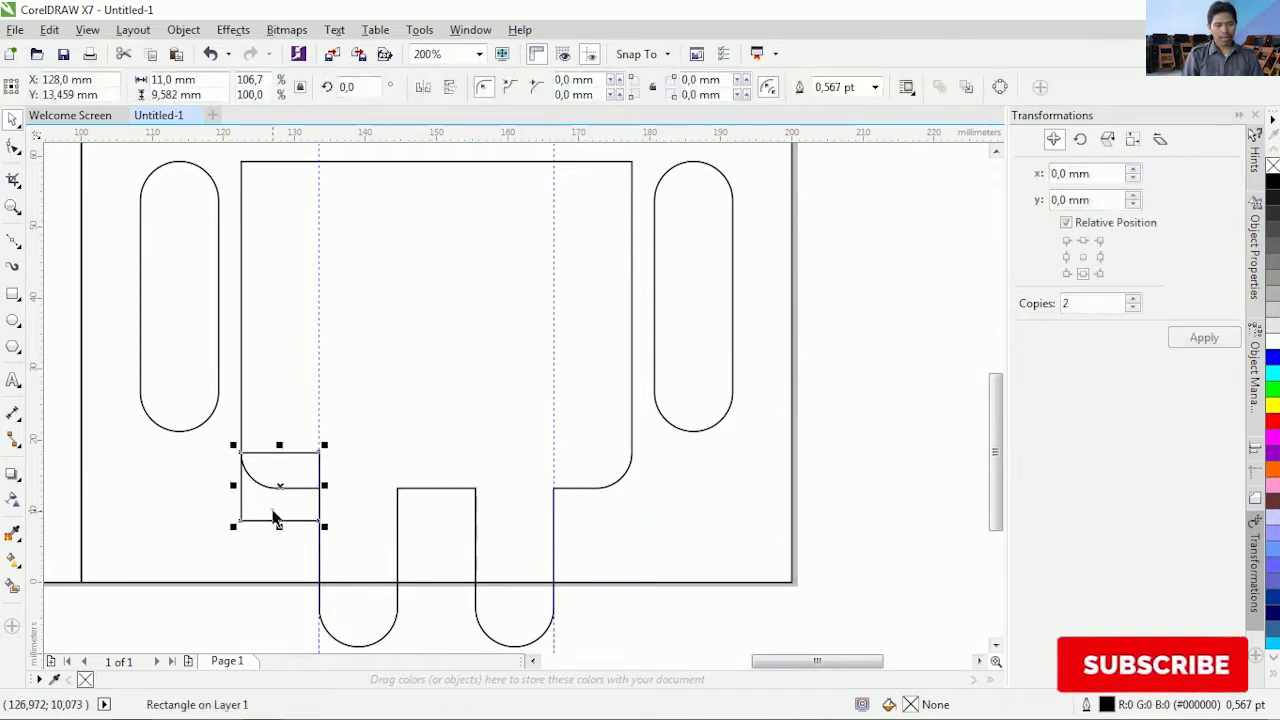
pyautogui.press('Delete')
# Group the head-and-body shape with both arms
pyautogui.scroll(-3, 335, 535)
pyautogui.click(338, 408)
pyautogui.keyDown('shift'); pyautogui.click(263, 403); pyautogui.keyUp('shift')
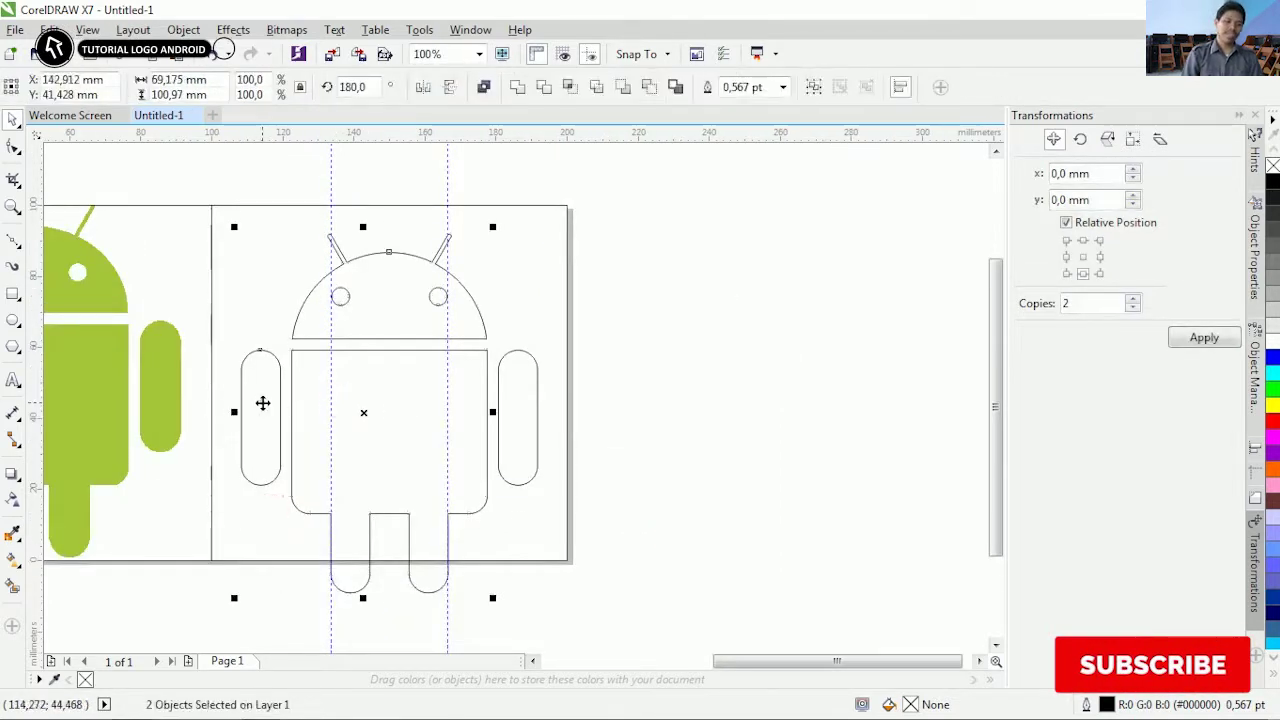
pyautogui.keyDown('shift'); pyautogui.click(523, 402); pyautogui.keyUp('shift')
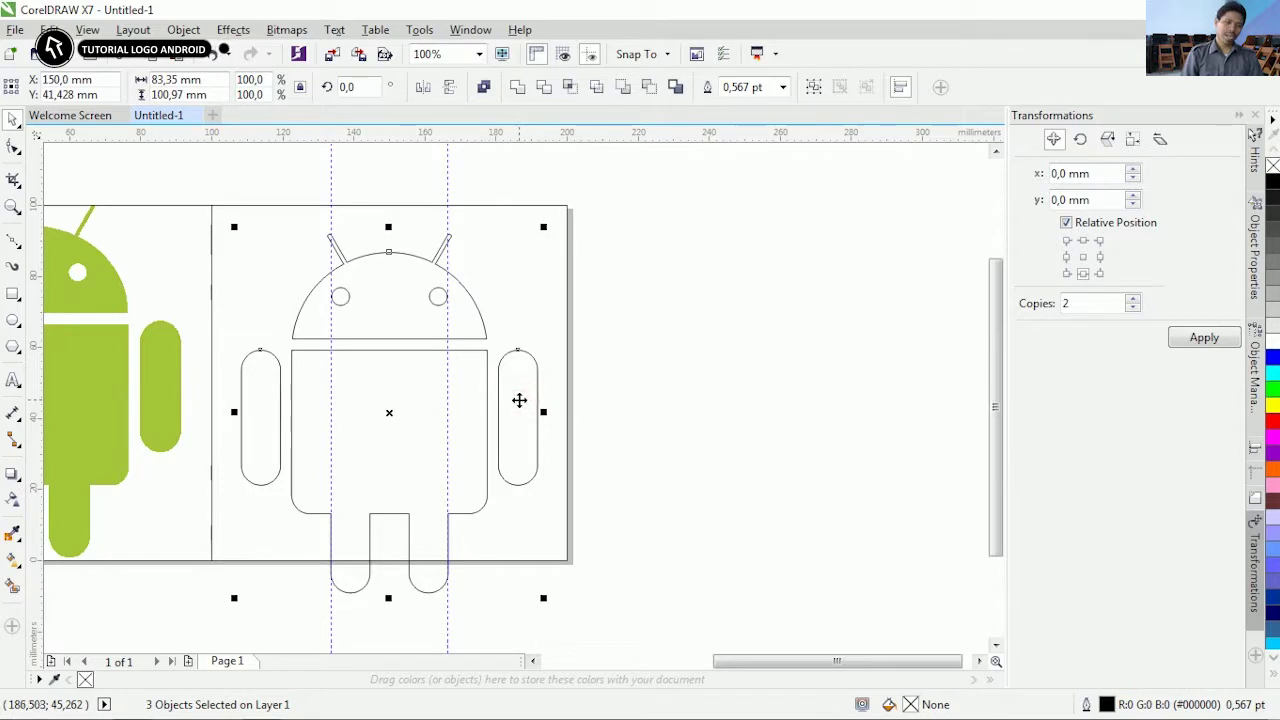
pyautogui.hotkey('ctrl', 'g')
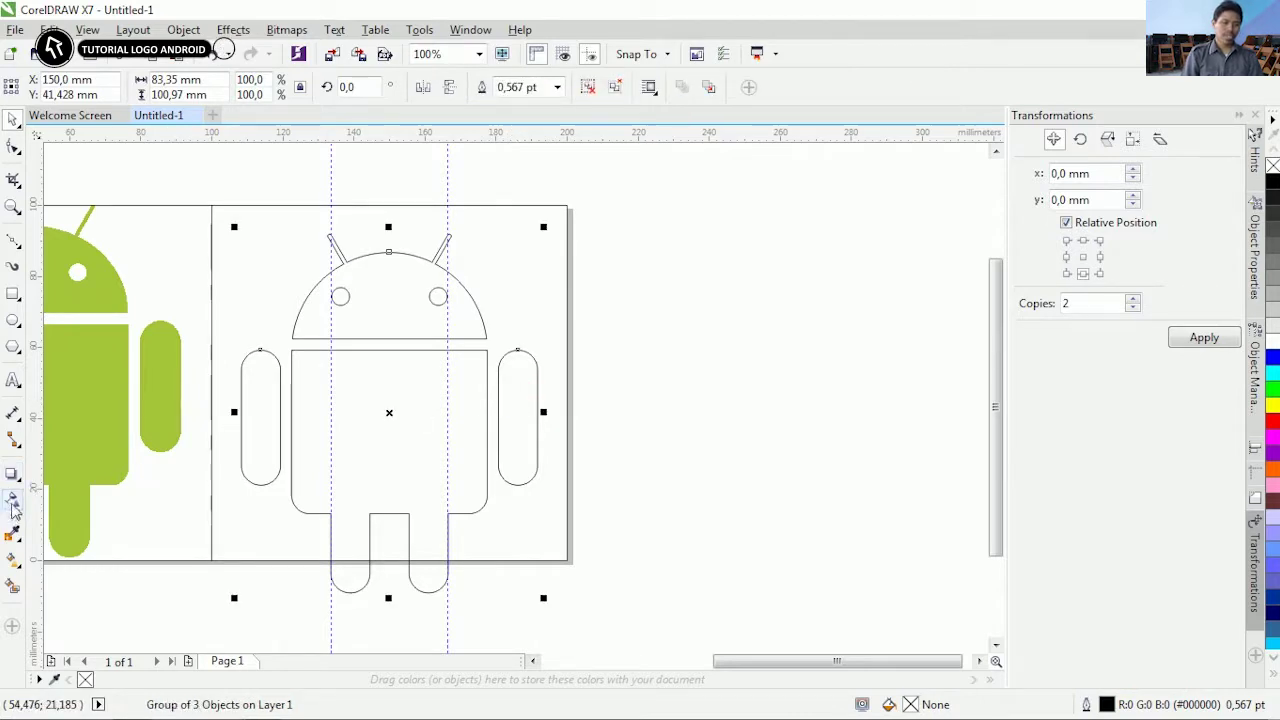
# Sample the green of the reference logo (#A4C639) and fill the left arm, the head-and-body shape and the right arm with it
pyautogui.click(15, 534)
pyautogui.click(100, 408)
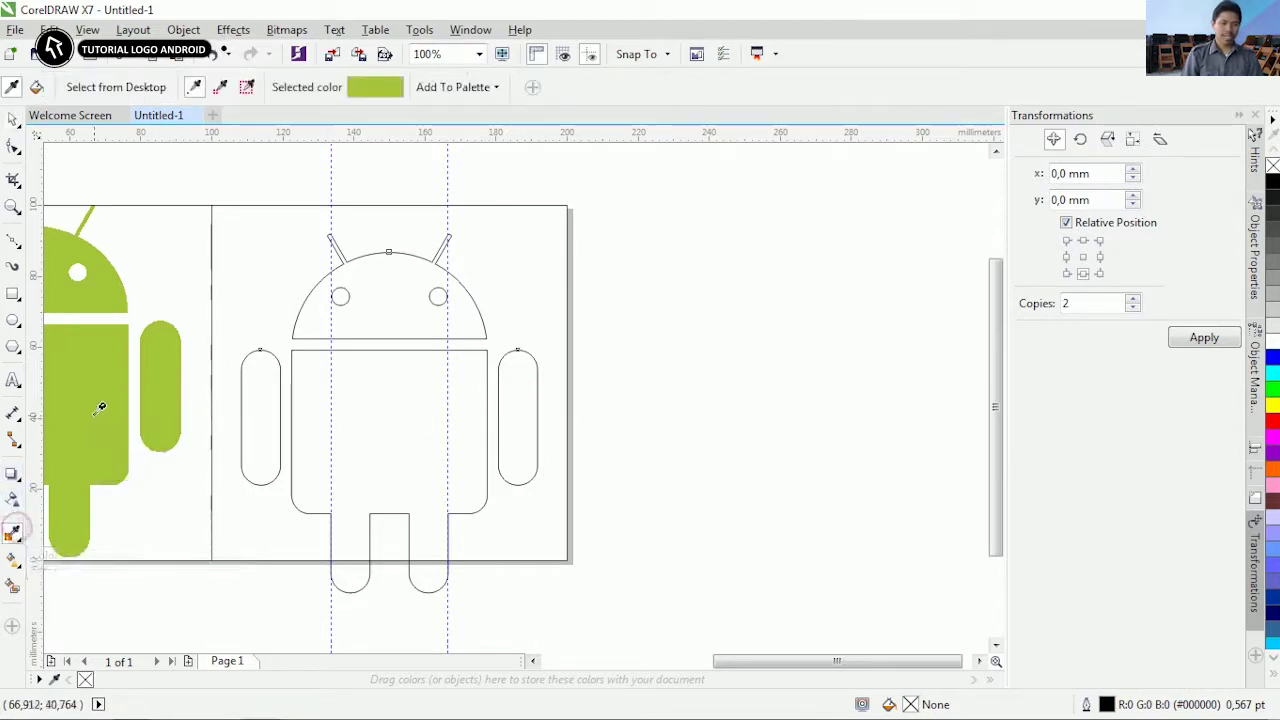
pyautogui.scroll(1, 308, 417)
pyautogui.click(214, 391)
pyautogui.click(330, 391)
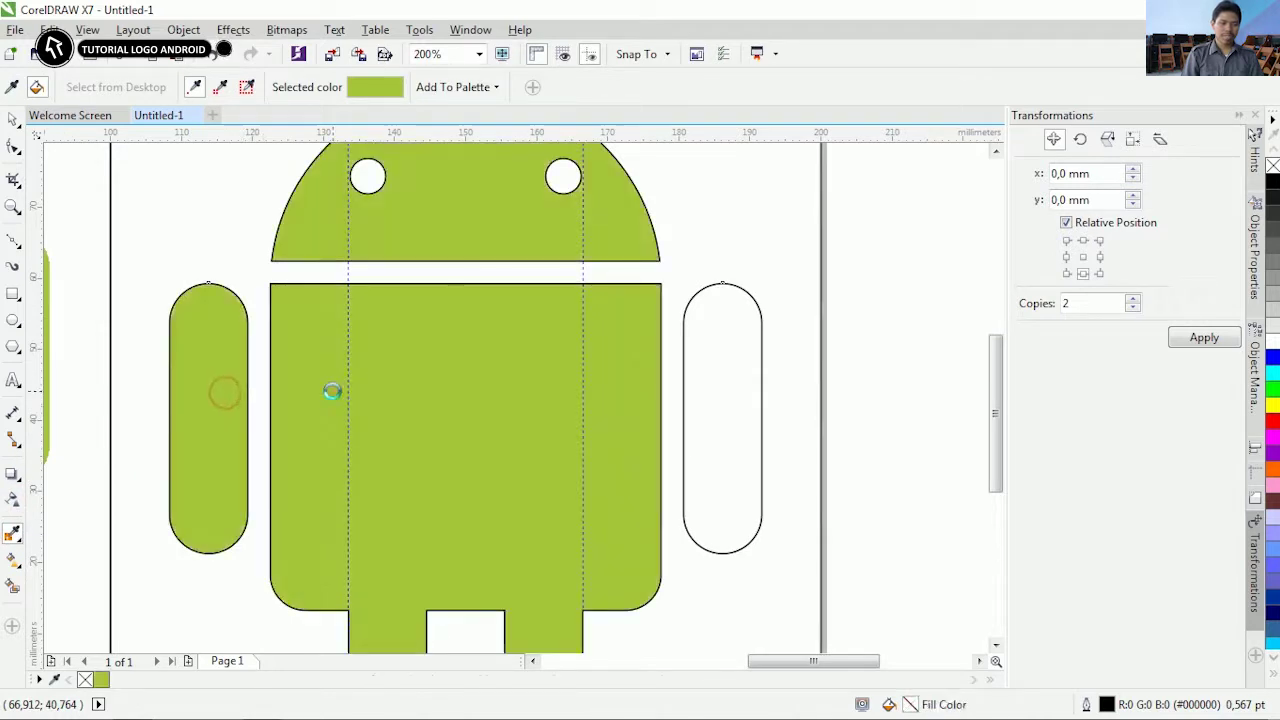
pyautogui.scroll(-1, 420, 430)
pyautogui.scroll(1, 530, 425)
pyautogui.click(563, 414)
pyautogui.scroll(-1, 575, 410)
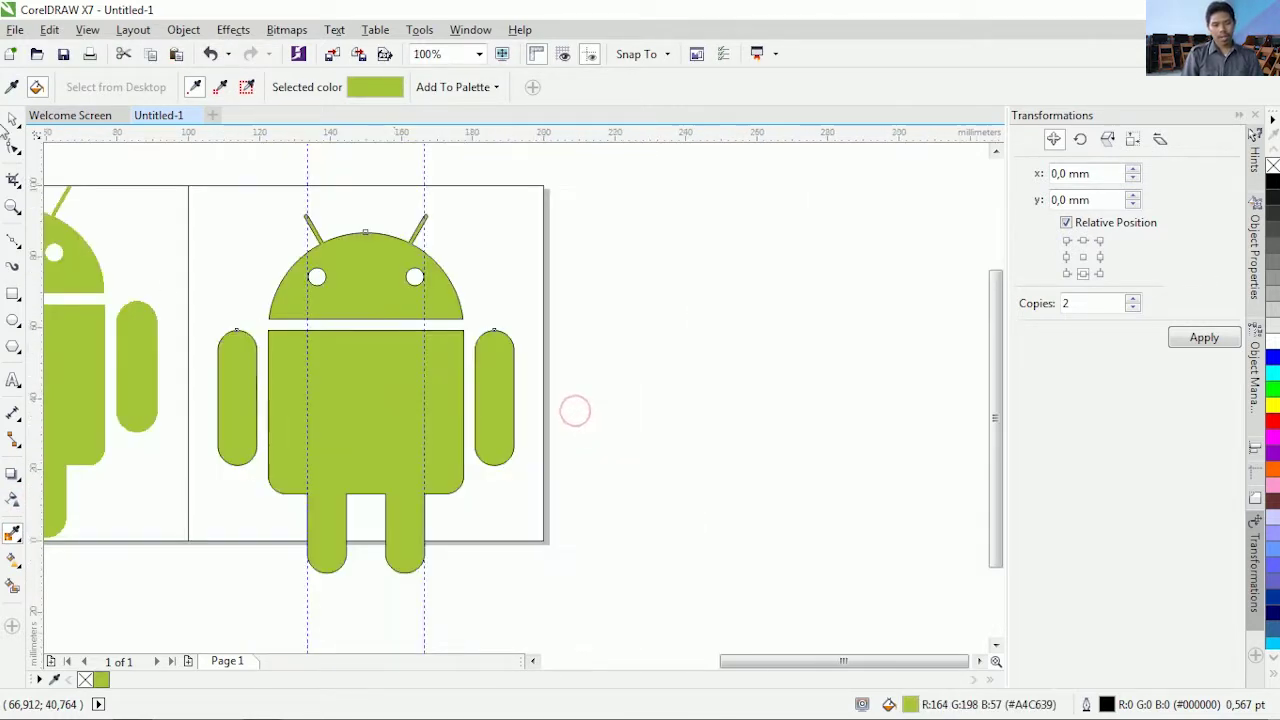
# Delete the two vertical guidelines that run through the robot's antennas and legs
pyautogui.click(13, 119)
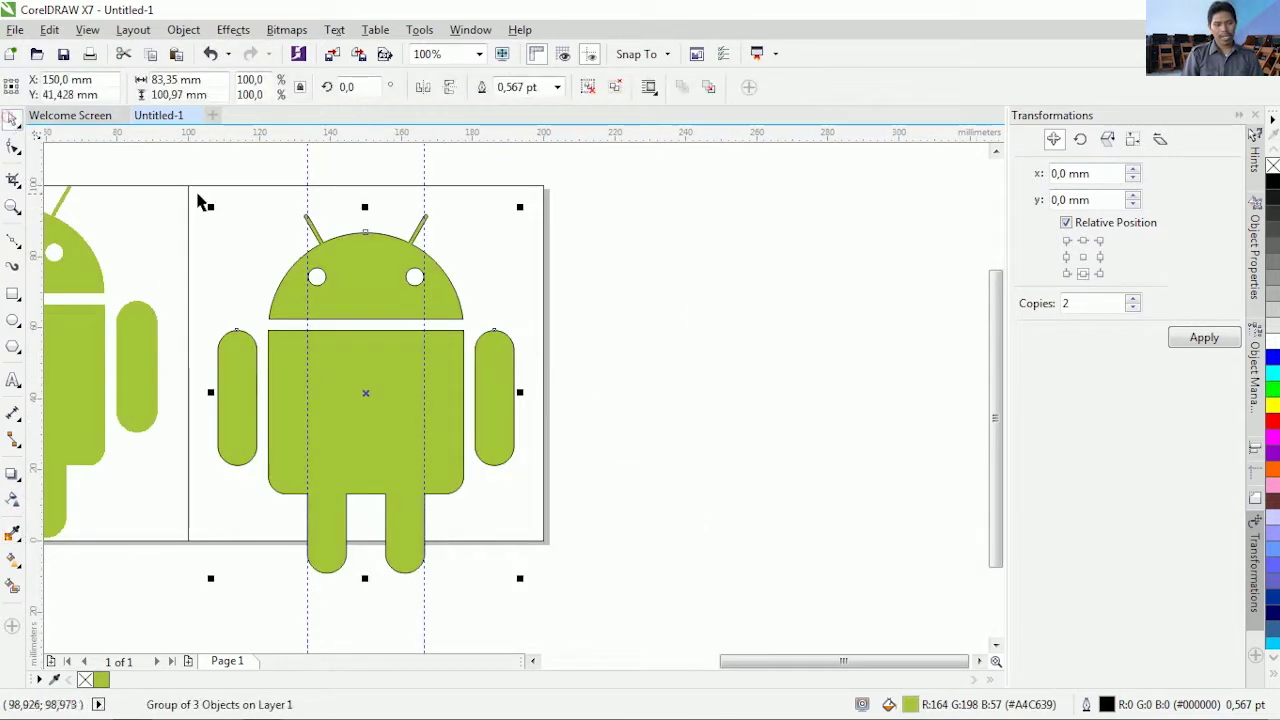
pyautogui.click(306, 173)
pyautogui.click(306, 173)
pyautogui.press('Delete')
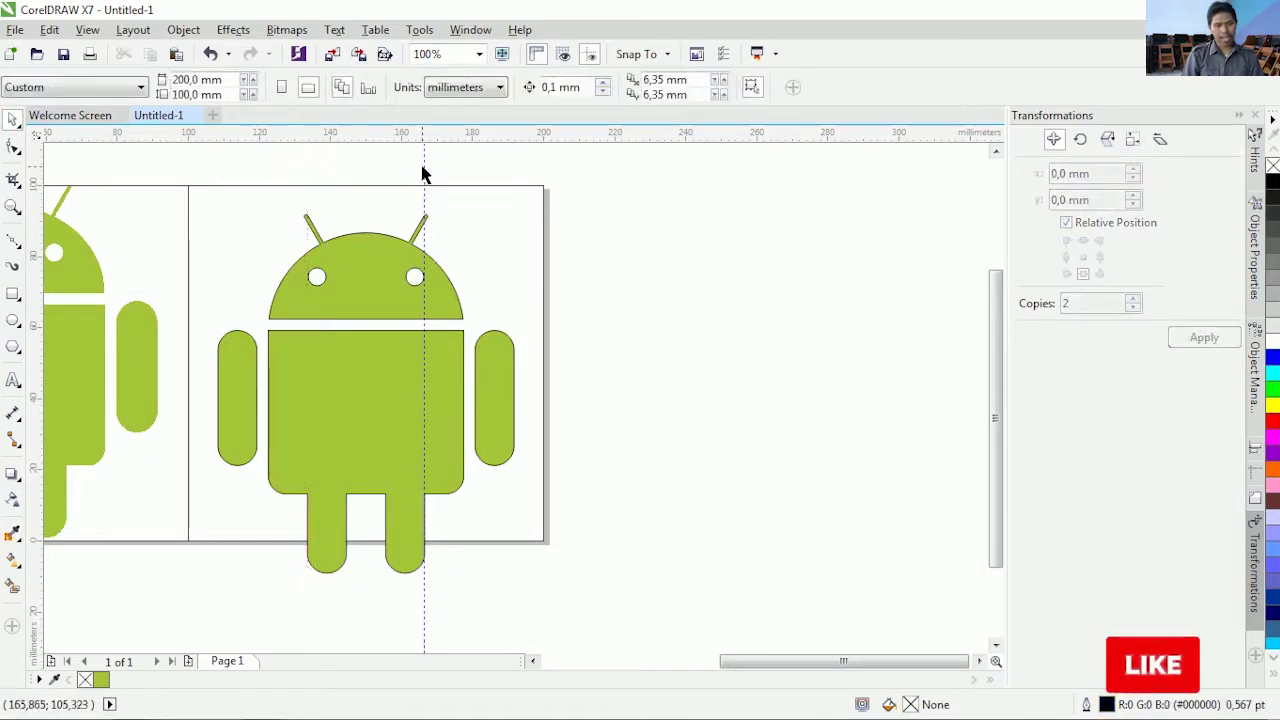
pyautogui.click(423, 172)
pyautogui.press('Delete')
# Scale the grouped robot proportionally to a height of 90 mm and centre it within the square frame beside the reference logo
pyautogui.click(366, 276)
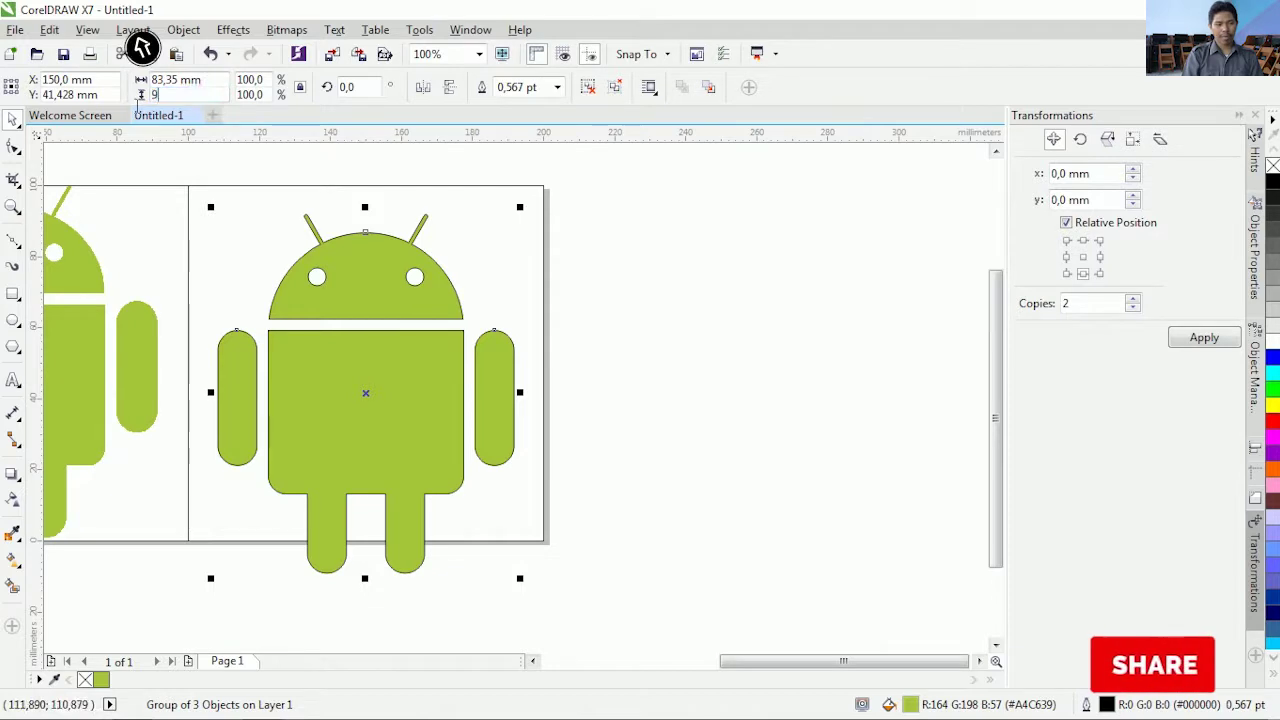
pyautogui.write('90')
pyautogui.press('Return')
pyautogui.keyDown('shift'); pyautogui.click(243, 214); pyautogui.keyUp('shift')
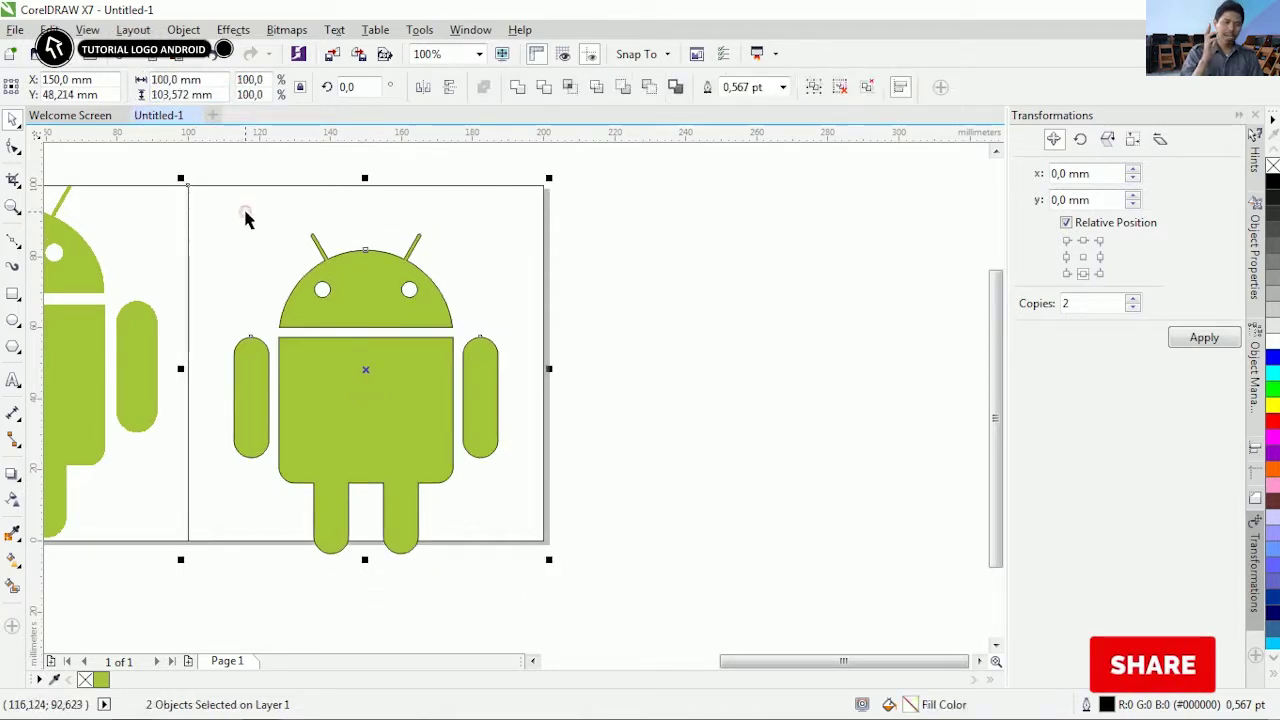
pyautogui.press('c')
pyautogui.click(614, 342)
# Fit the whole page in view and select the drawn robot group
pyautogui.click(479, 54)
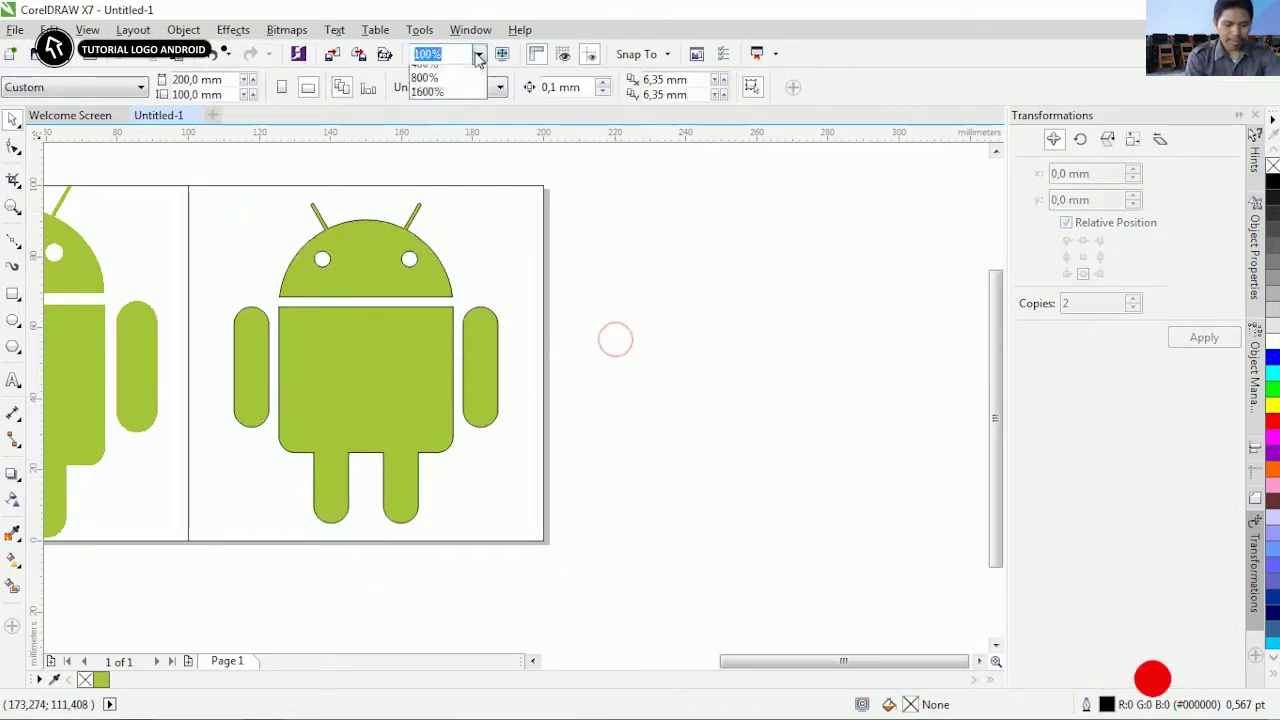
pyautogui.click(430, 89)
pyautogui.click(660, 308)
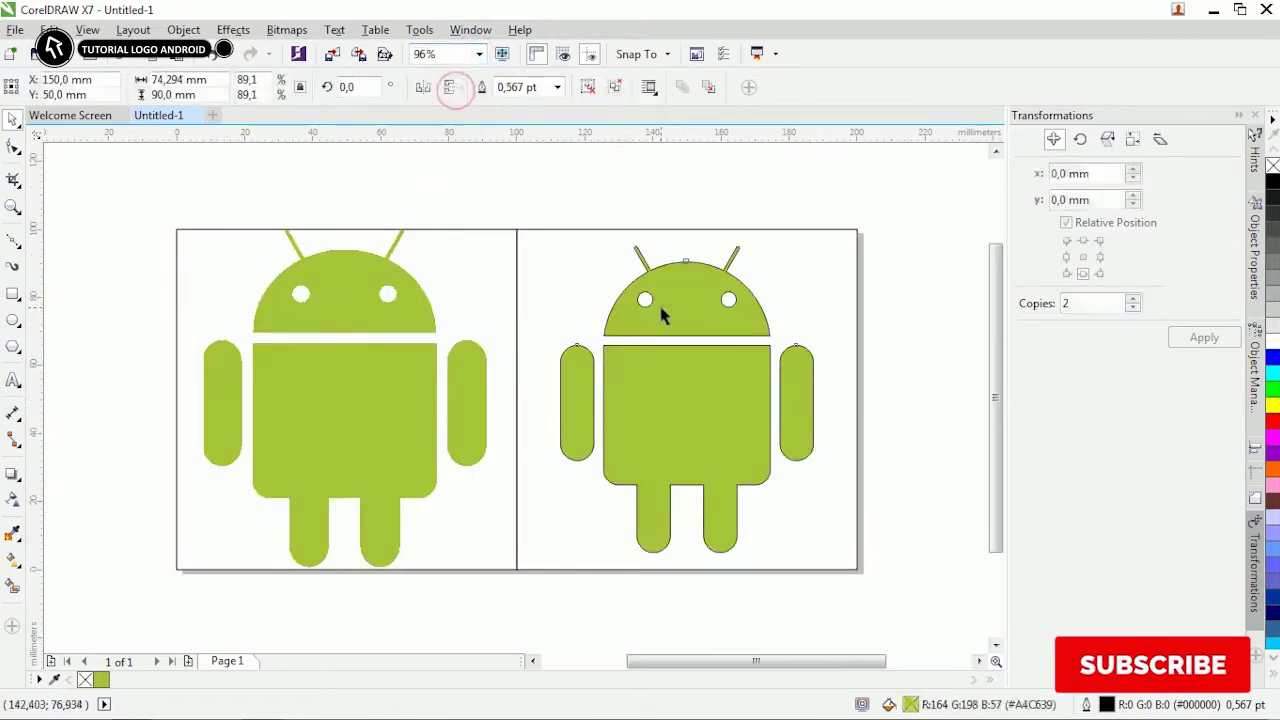